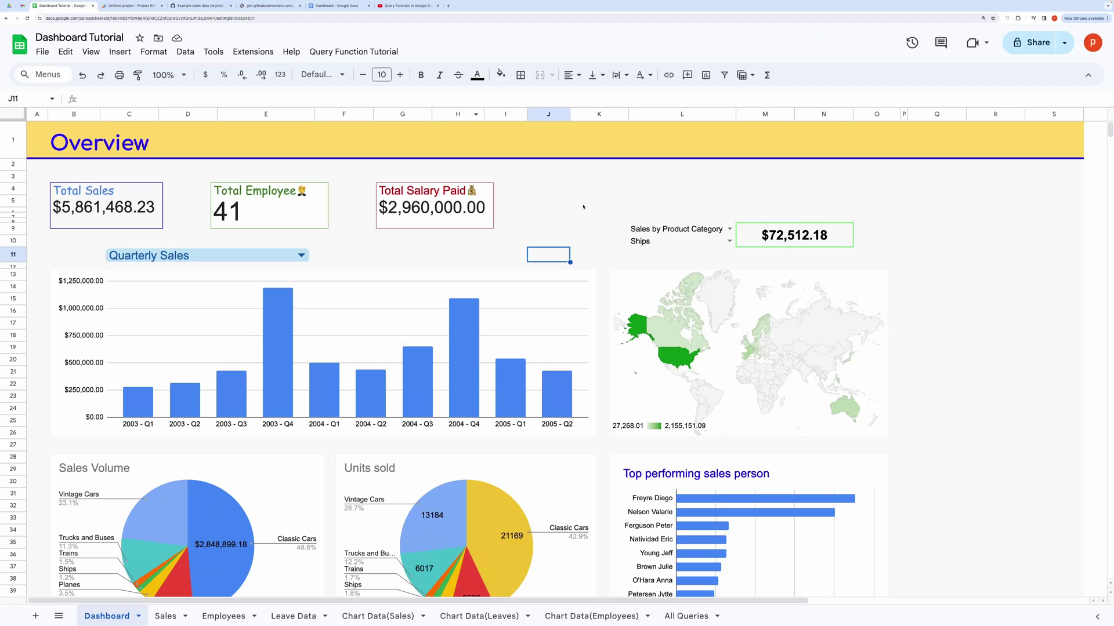
- Look over the whole dashboard, from the overview totals and charts down to the Queries tables and back to the sales lookup
{"action": "left_click", "coordinate": [583, 207]}
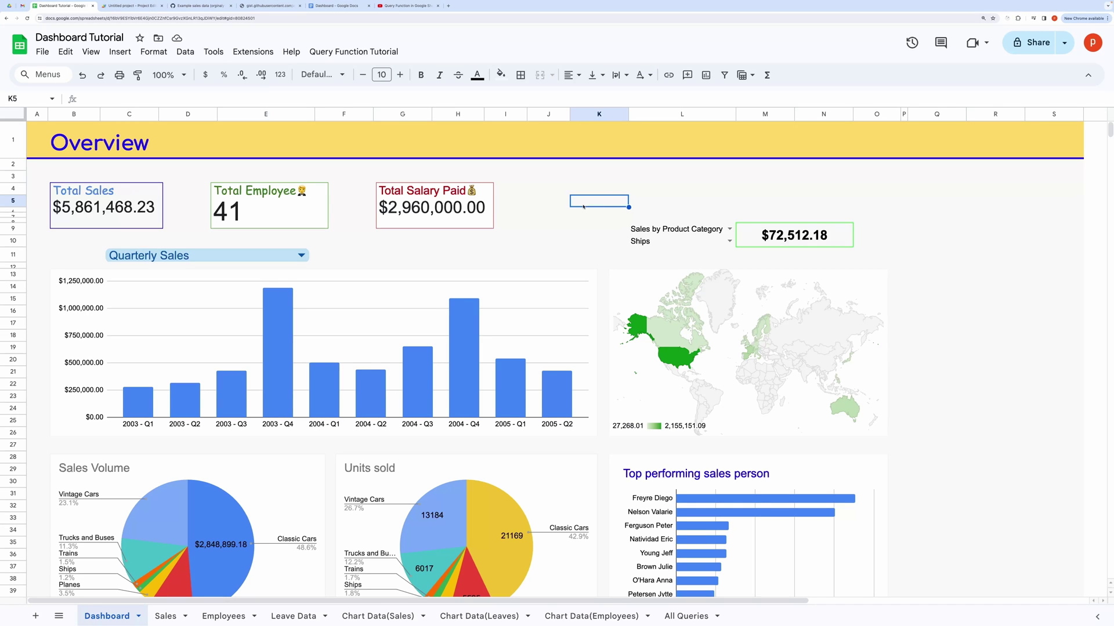
{"action": "scroll", "coordinate": [580, 216], "scroll_direction": "down", "scroll_amount": 15}
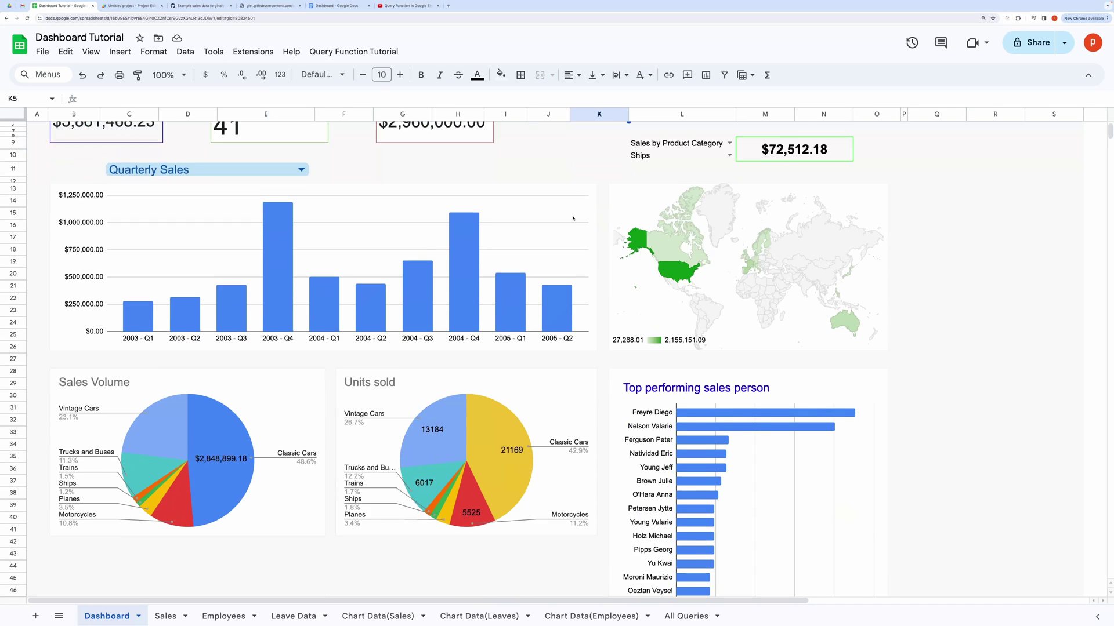
{"action": "scroll", "coordinate": [557, 239], "scroll_direction": "down", "scroll_amount": 5}
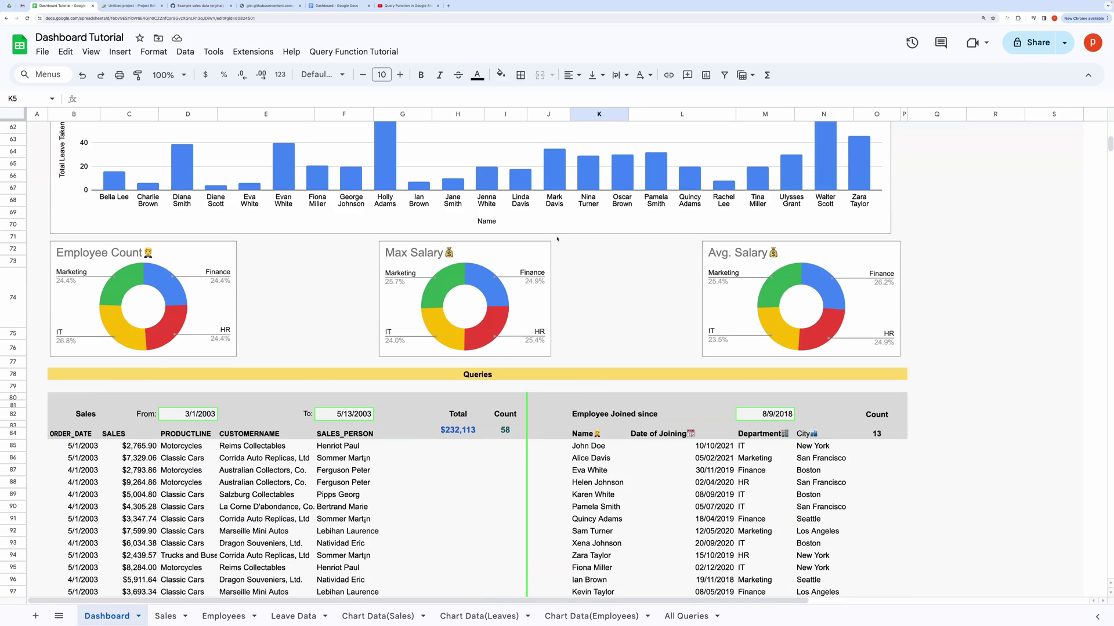
{"action": "scroll", "coordinate": [557, 238], "scroll_direction": "down", "scroll_amount": 5}
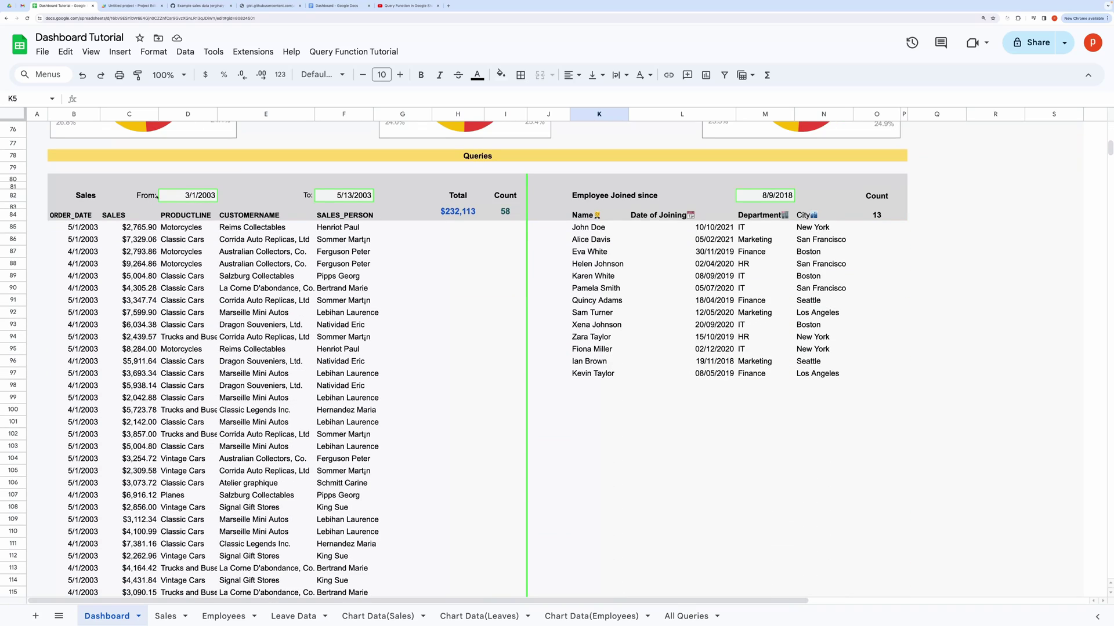
{"action": "left_click_drag", "start_coordinate": [37, 167], "coordinate": [876, 481]}
{"action": "scroll", "coordinate": [657, 350], "scroll_direction": "up", "scroll_amount": 8}
{"action": "scroll", "coordinate": [657, 350], "scroll_direction": "up", "scroll_amount": 10}
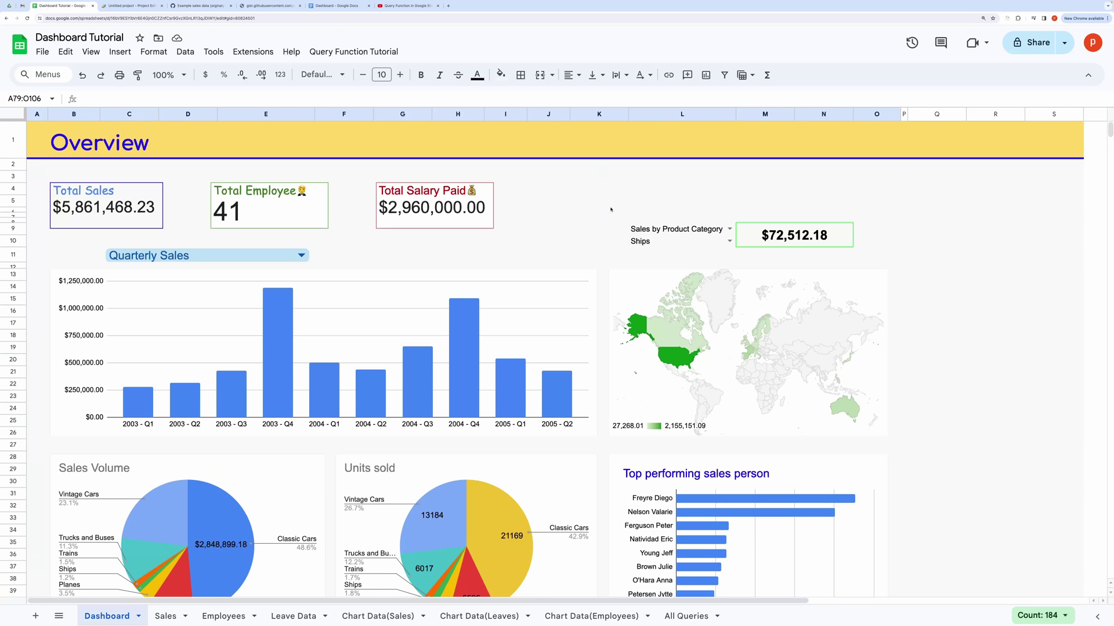
{"action": "left_click_drag", "start_coordinate": [610, 209], "coordinate": [853, 264]}
{"action": "left_click", "coordinate": [902, 243]}
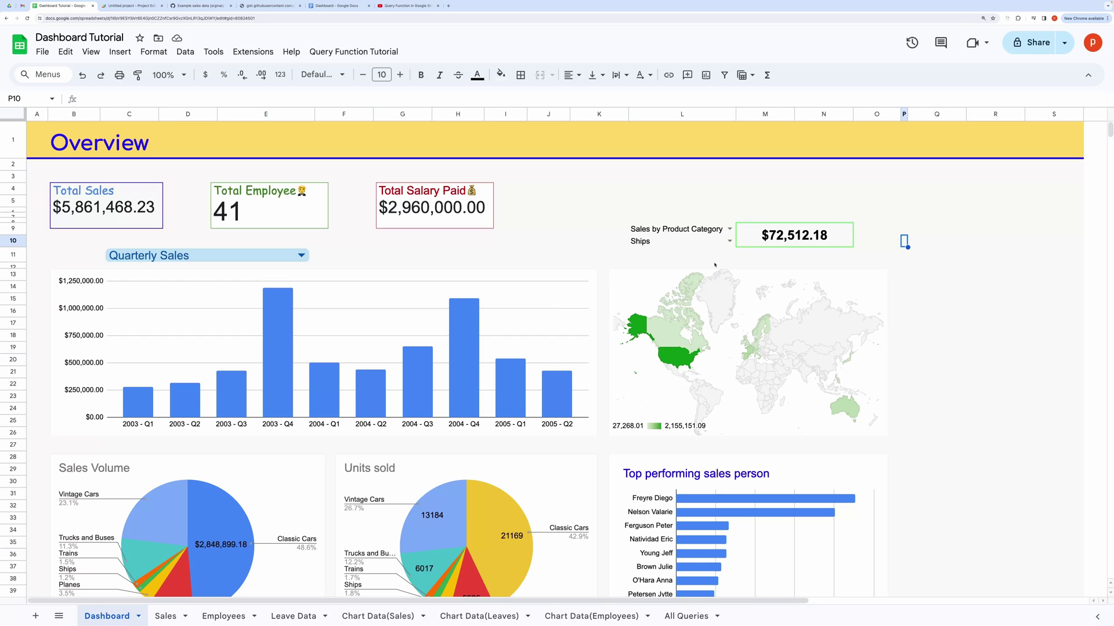
- Set the sales lookup beside the totals to Quarterly Sales for 2003 - Q3
{"action": "left_click", "coordinate": [729, 228]}
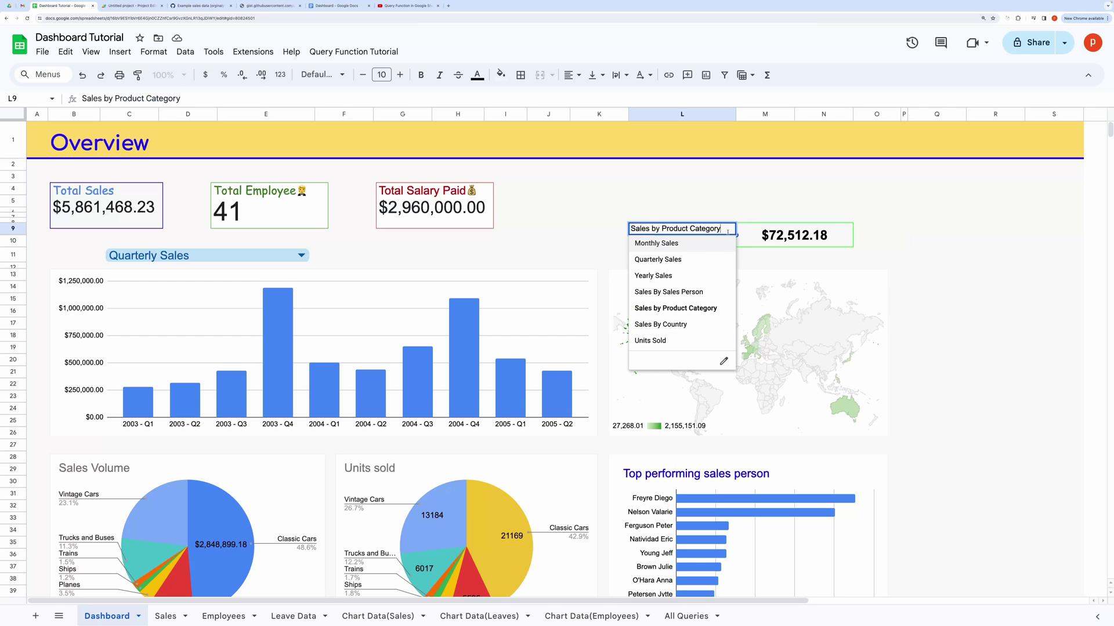
{"action": "left_click", "coordinate": [698, 260]}
{"action": "left_click", "coordinate": [729, 241]}
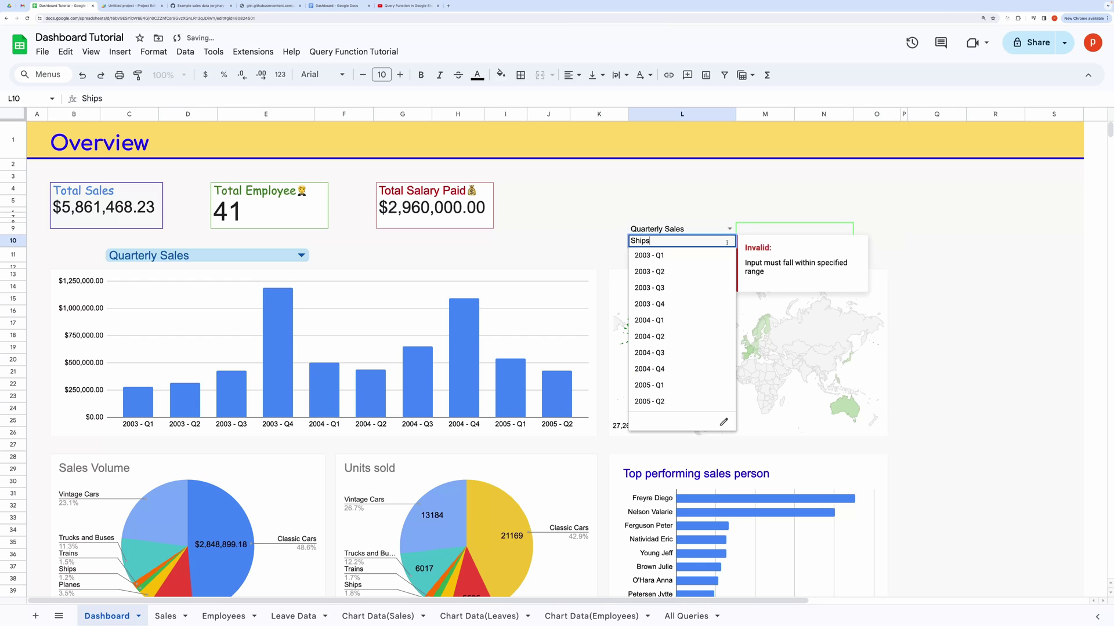
{"action": "left_click", "coordinate": [693, 277]}
{"action": "left_click", "coordinate": [691, 261]}
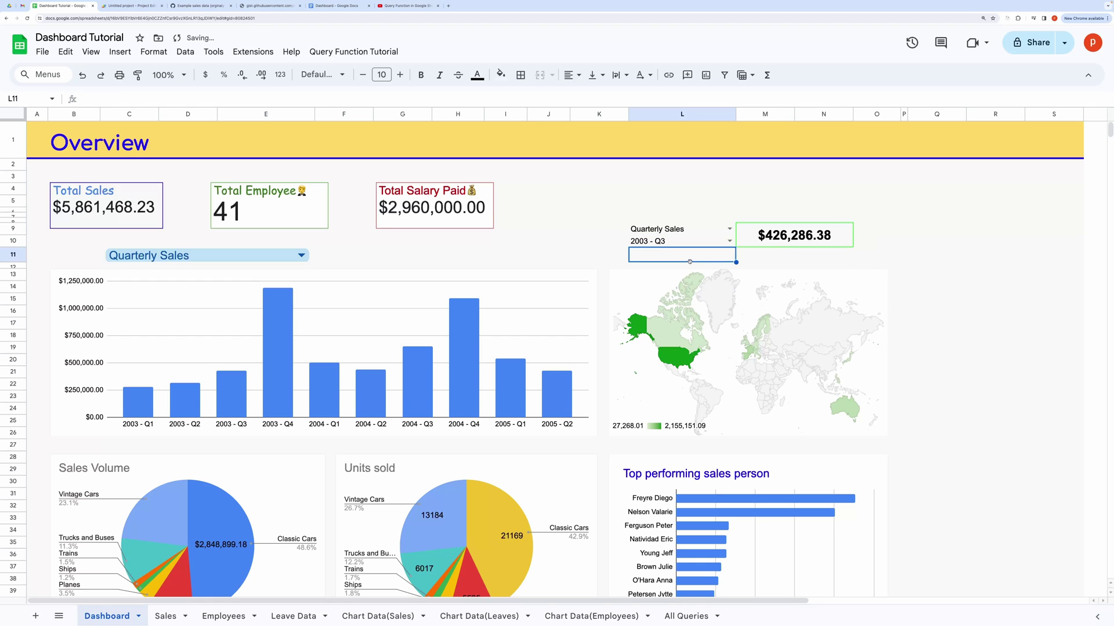
- Set the sales lookup to Sales By Sales Person and choose a sales person in the selector below it
{"action": "left_click", "coordinate": [729, 228]}
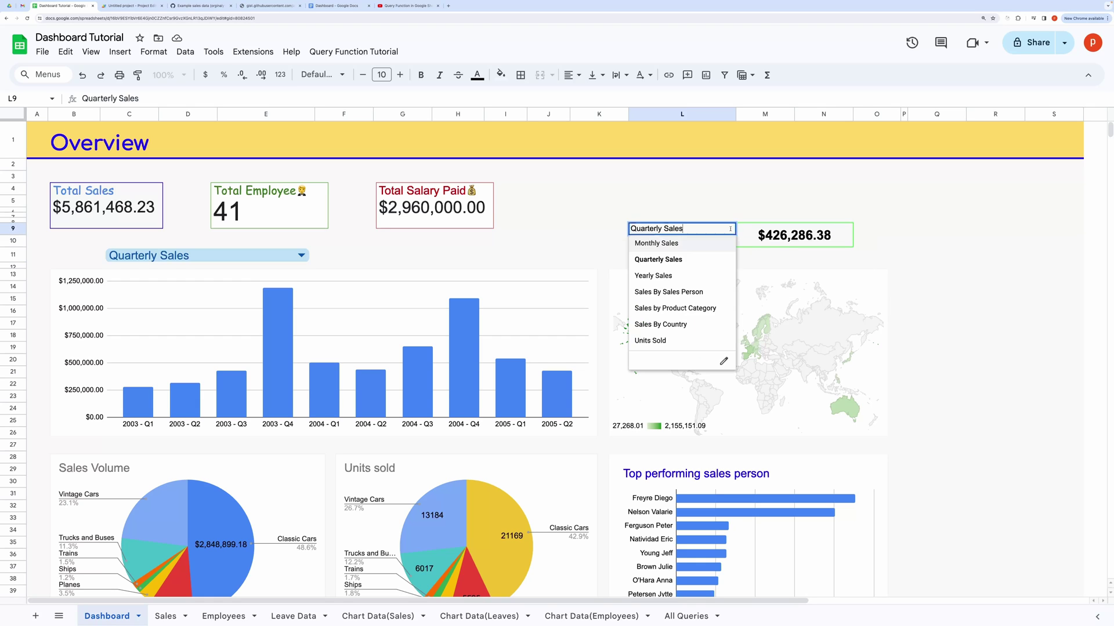
{"action": "left_click", "coordinate": [695, 291]}
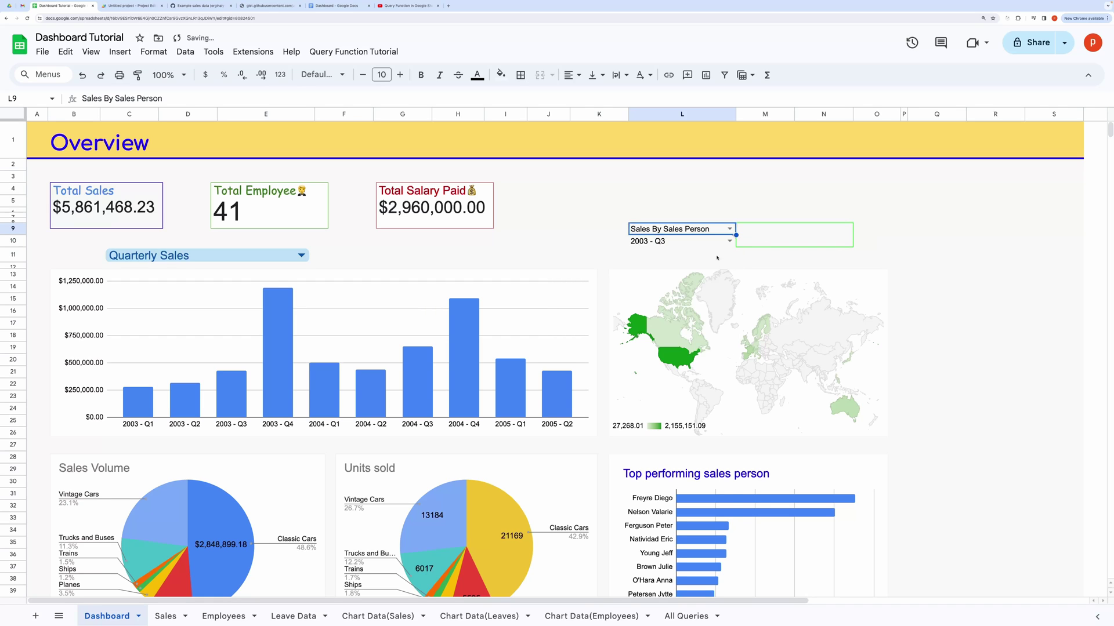
{"action": "left_click", "coordinate": [733, 239]}
{"action": "left_click", "coordinate": [691, 368]}
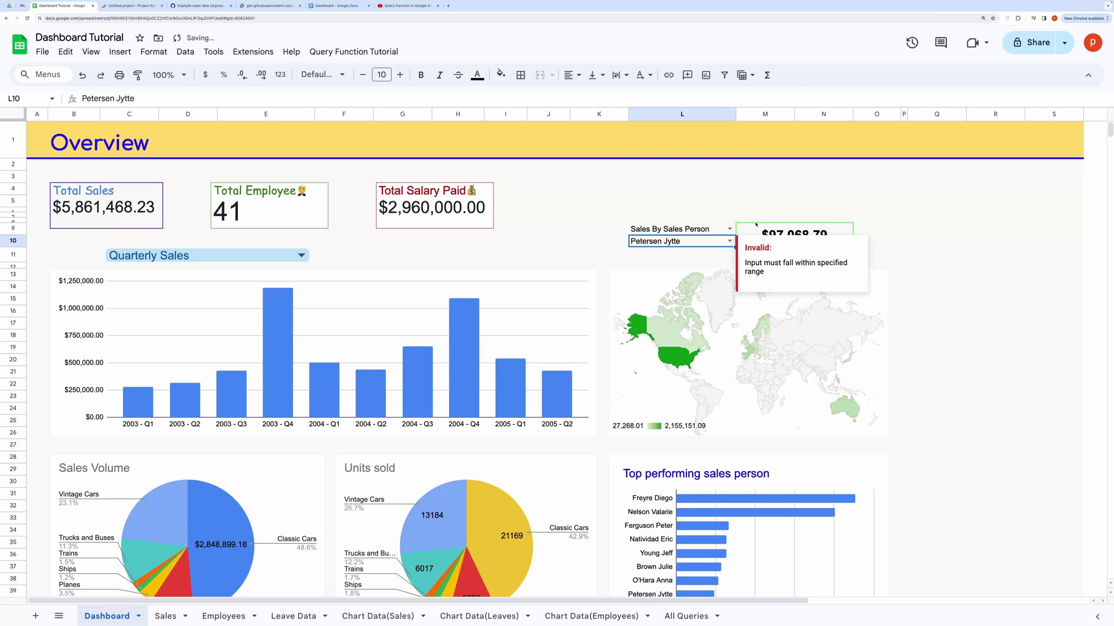
{"action": "left_click", "coordinate": [841, 237]}
{"action": "left_click", "coordinate": [873, 235]}
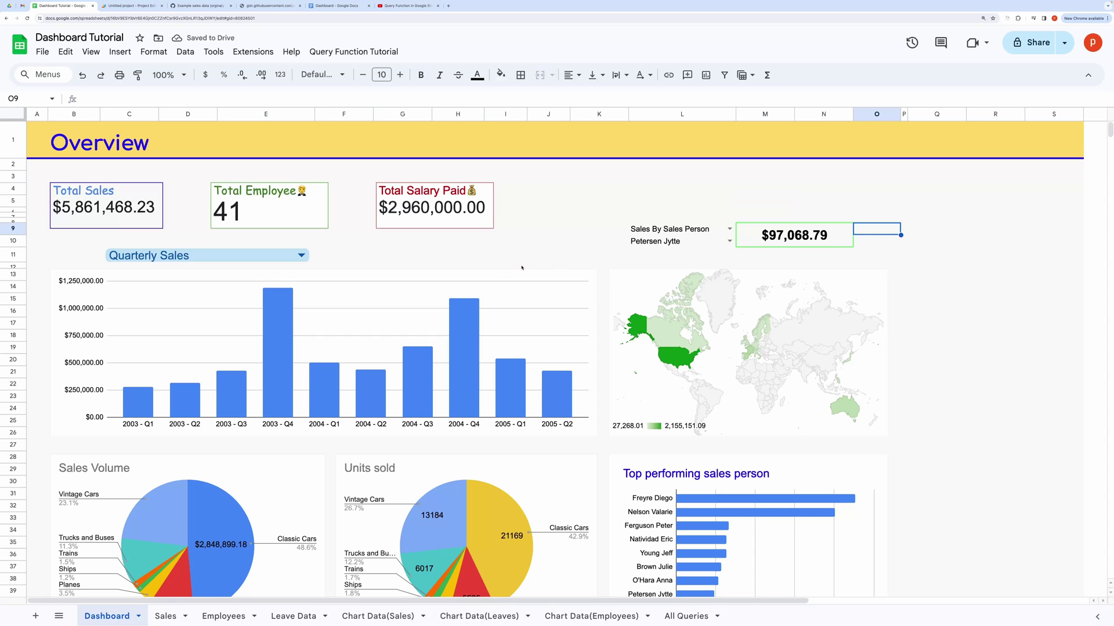
- Switch the sales bar chart to Yearly Sales
{"action": "left_click", "coordinate": [303, 257]}
{"action": "left_click", "coordinate": [256, 293]}
{"action": "left_click", "coordinate": [282, 261]}
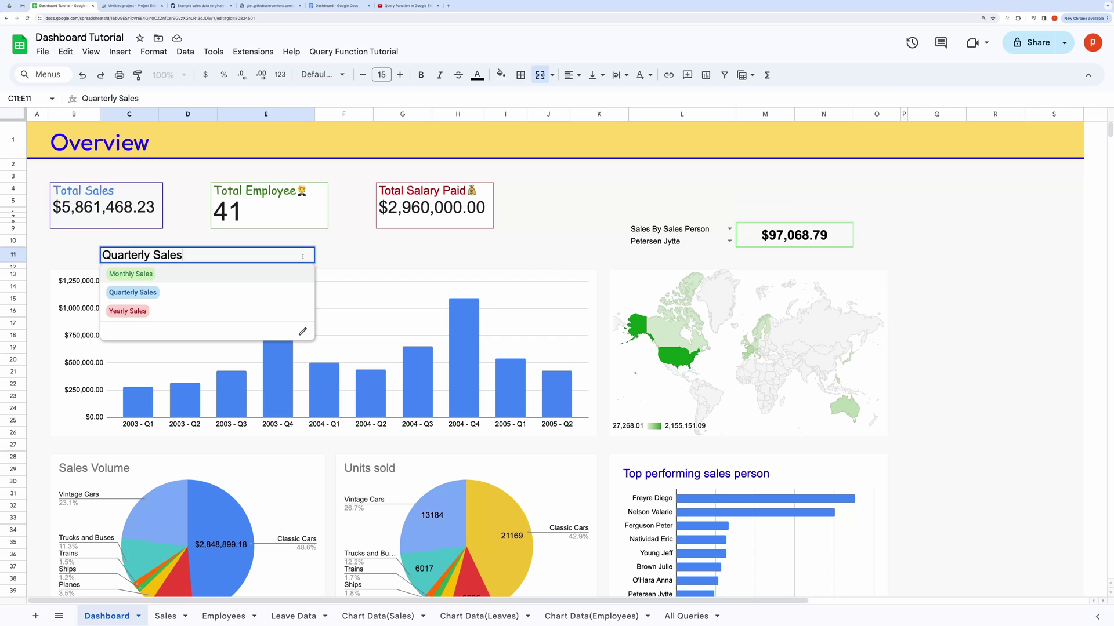
{"action": "left_click", "coordinate": [182, 312]}
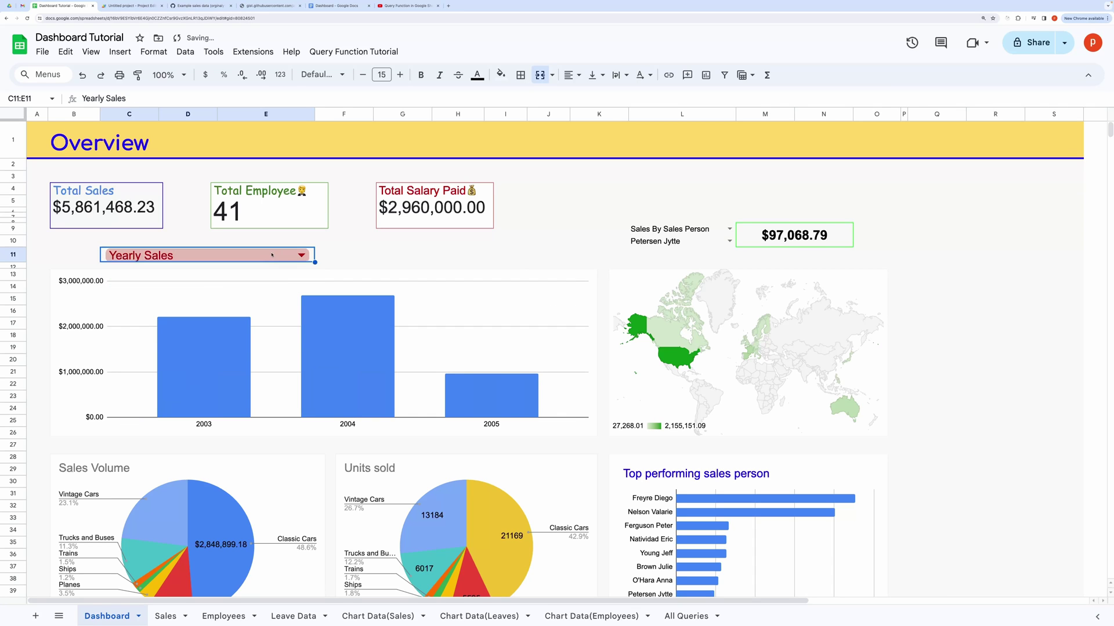
- Switch the sales bar chart to Monthly Sales
{"action": "left_click", "coordinate": [302, 255]}
{"action": "left_click", "coordinate": [225, 276]}
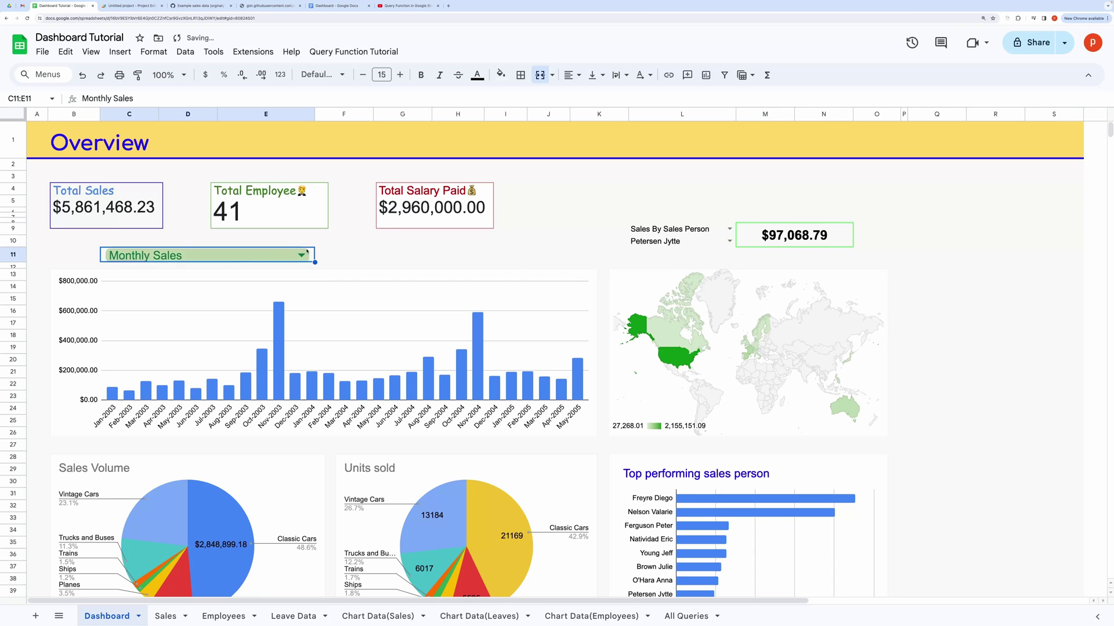
{"action": "left_click", "coordinate": [406, 255]}
- Examine the Queries section, including the sales From and To dates and the Employee Joined since date
{"action": "scroll", "coordinate": [354, 317], "scroll_direction": "down", "scroll_amount": 2}
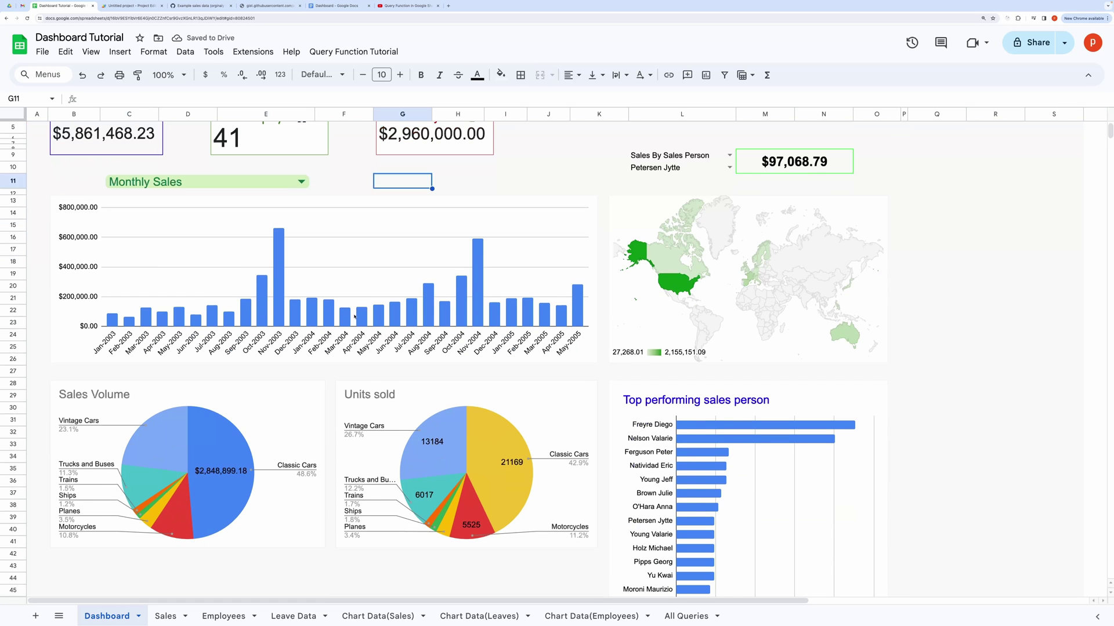
{"action": "scroll", "coordinate": [354, 317], "scroll_direction": "down", "scroll_amount": 15}
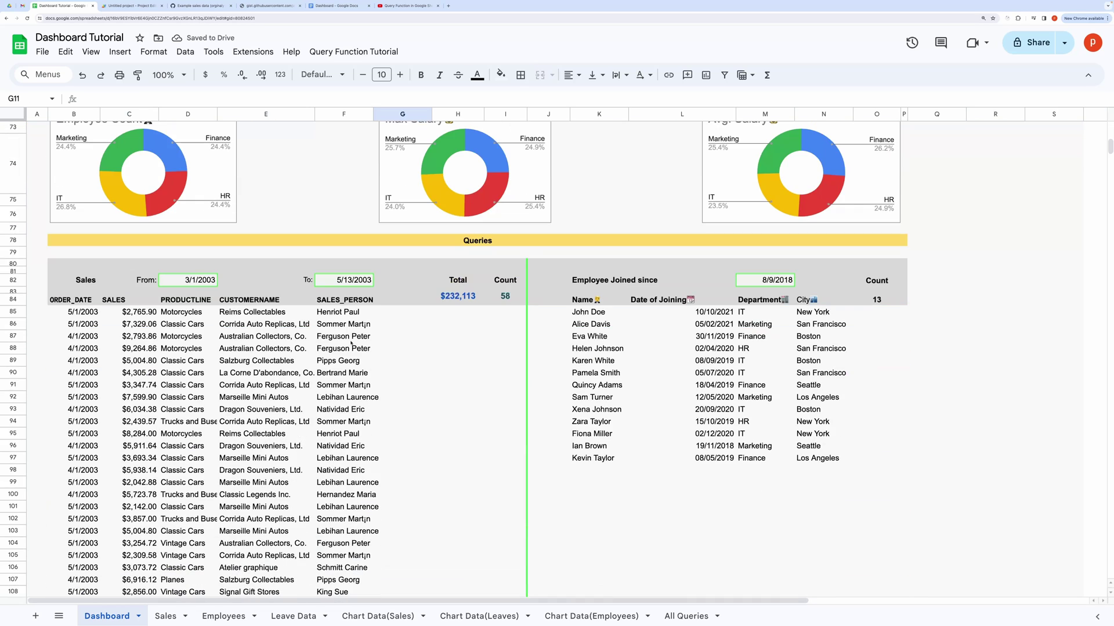
{"action": "left_click", "coordinate": [319, 385]}
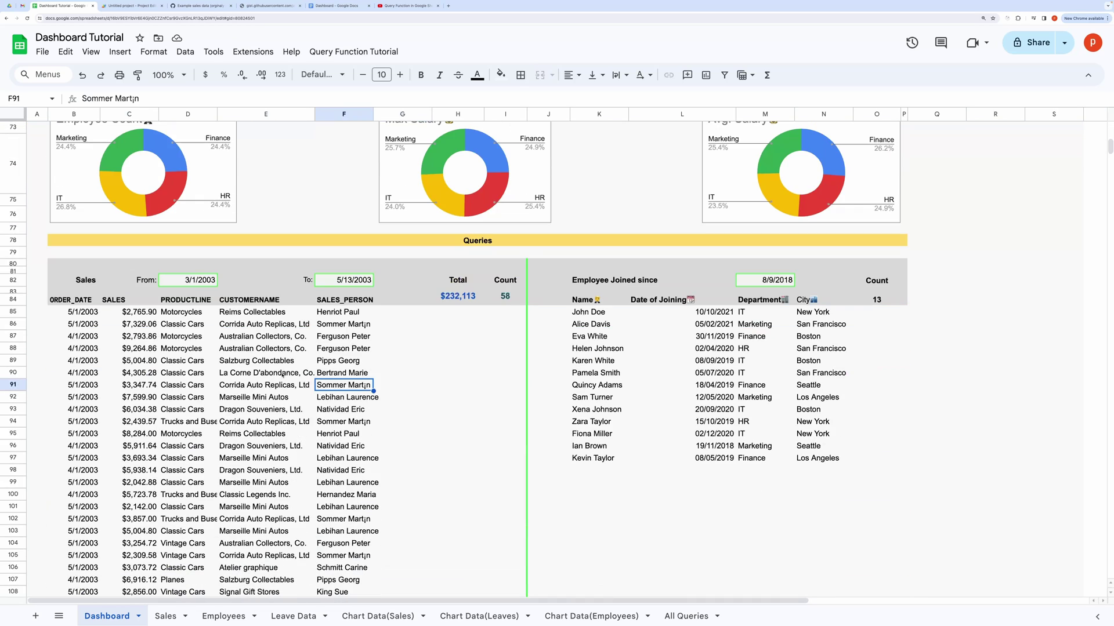
{"action": "scroll", "coordinate": [280, 373], "scroll_direction": "down", "scroll_amount": 1}
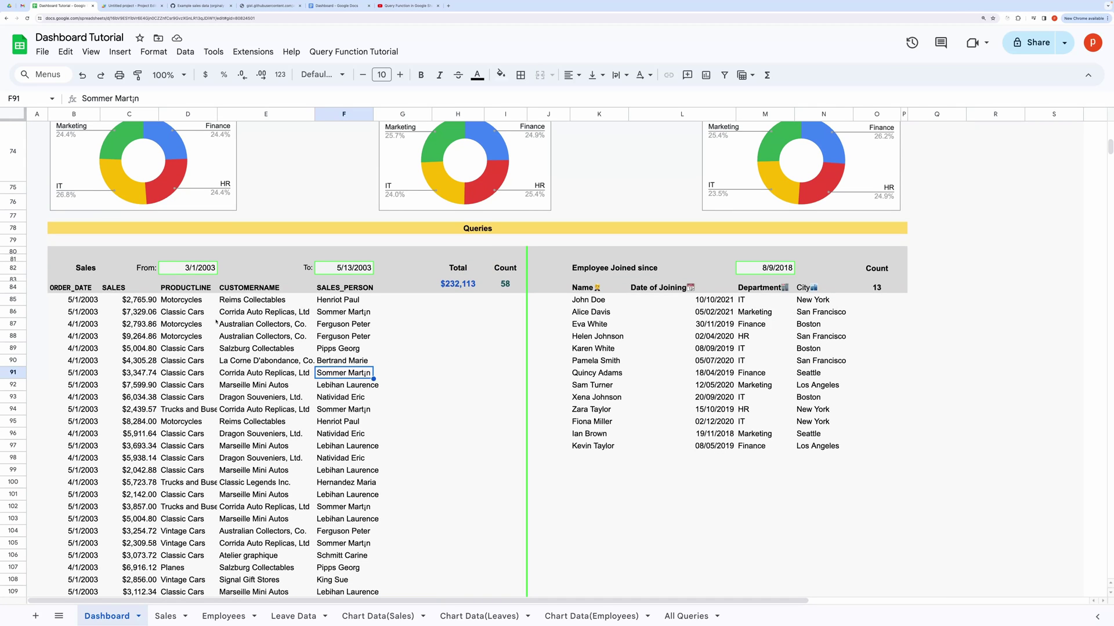
{"action": "left_click", "coordinate": [335, 271]}
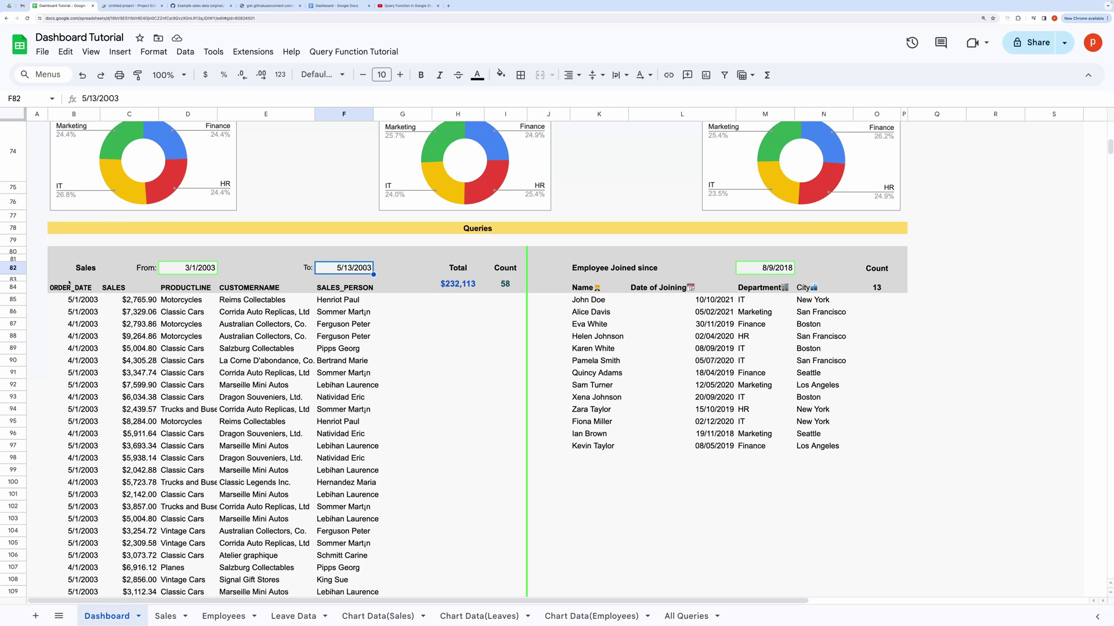
{"action": "left_click", "coordinate": [195, 271]}
{"action": "left_click", "coordinate": [381, 269]}
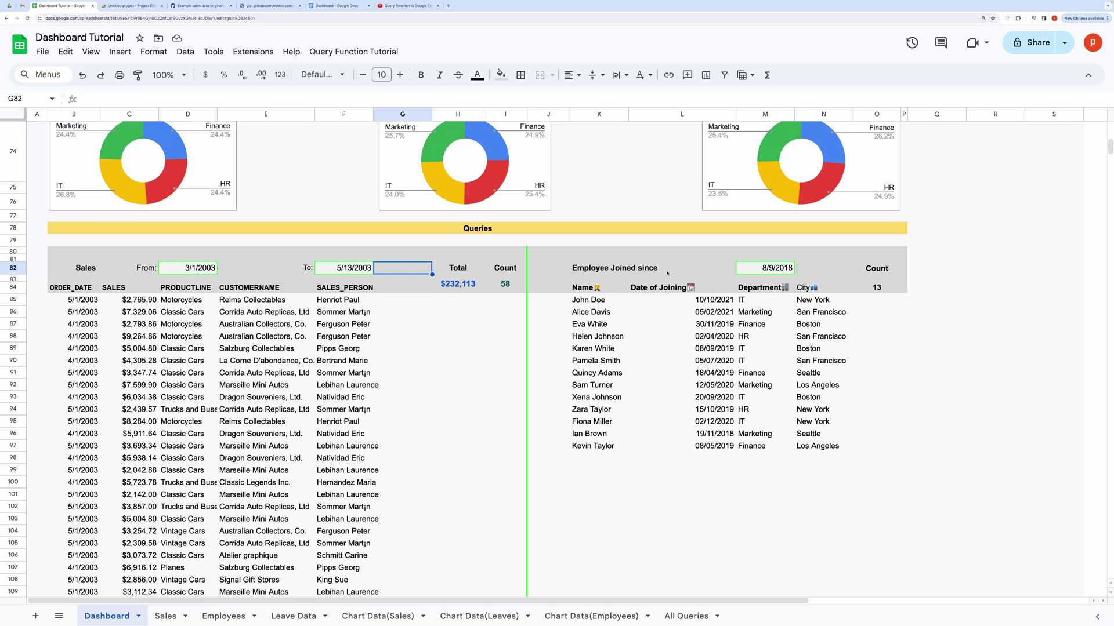
{"action": "left_click", "coordinate": [776, 268]}
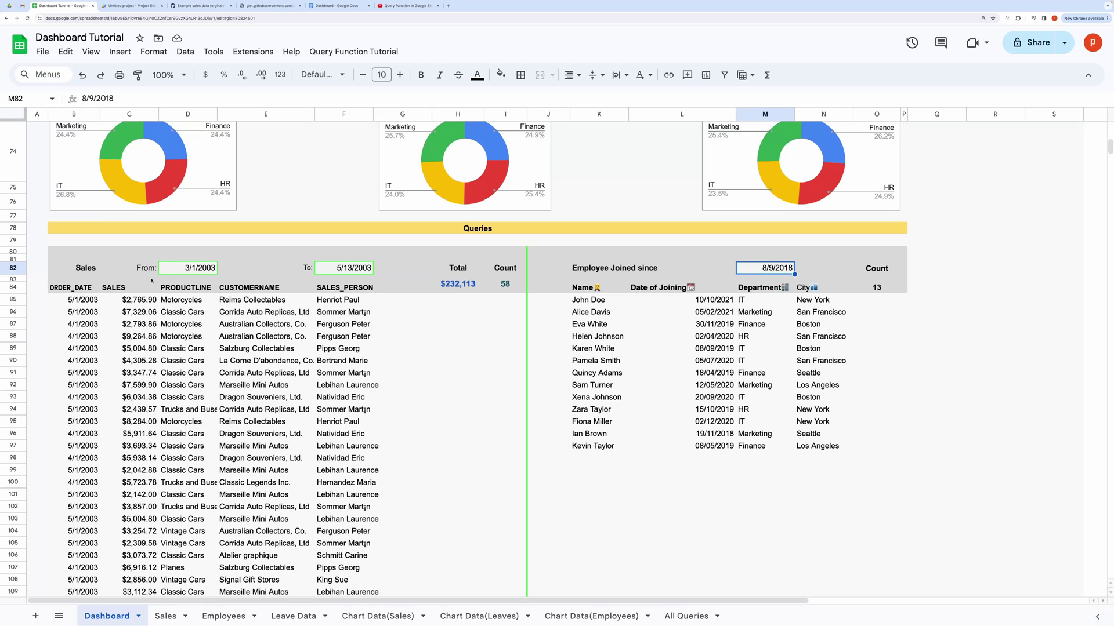
{"action": "left_click", "coordinate": [177, 360]}
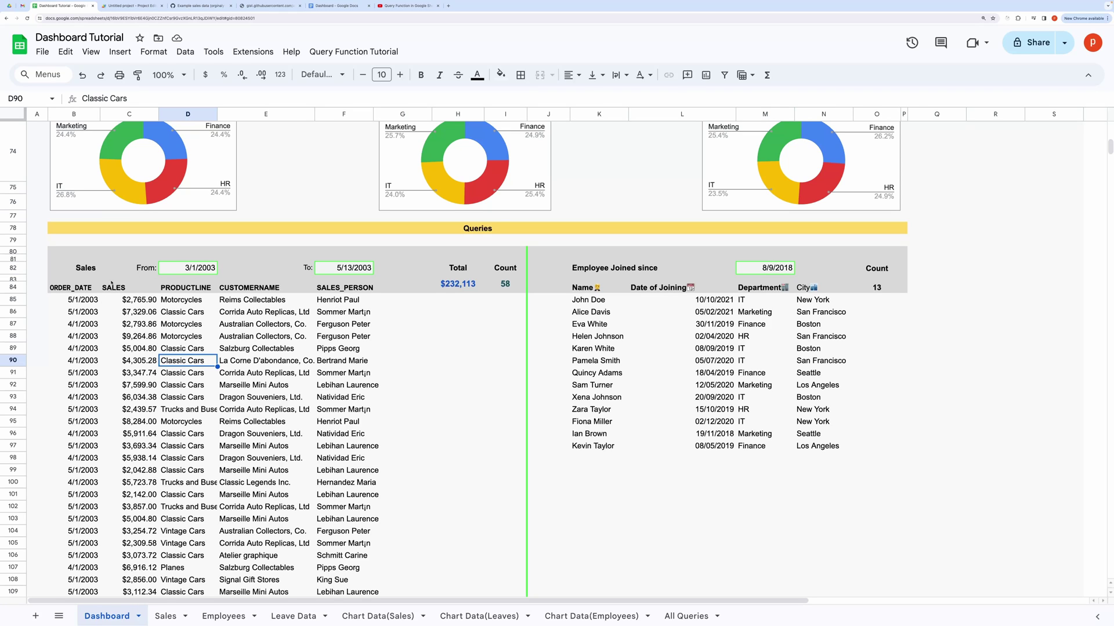
{"action": "left_click", "coordinate": [204, 269]}
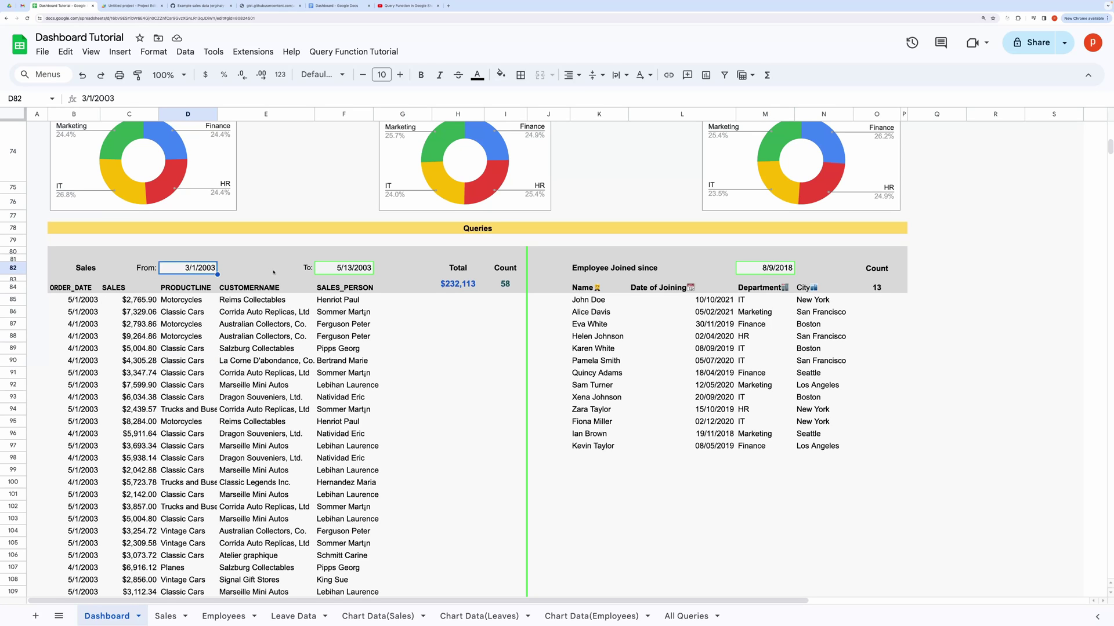
- Set the sales query's To date to 4/24/2003 and review the filtered sales rows
{"action": "double_click", "coordinate": [353, 268]}
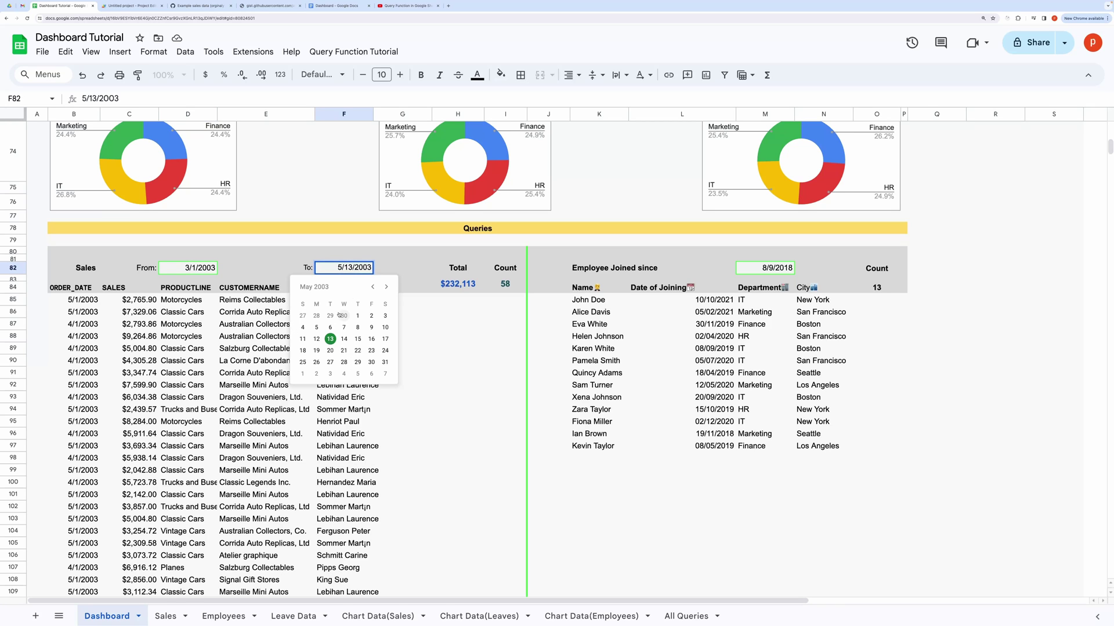
{"action": "left_click", "coordinate": [372, 287]}
{"action": "left_click", "coordinate": [357, 350]}
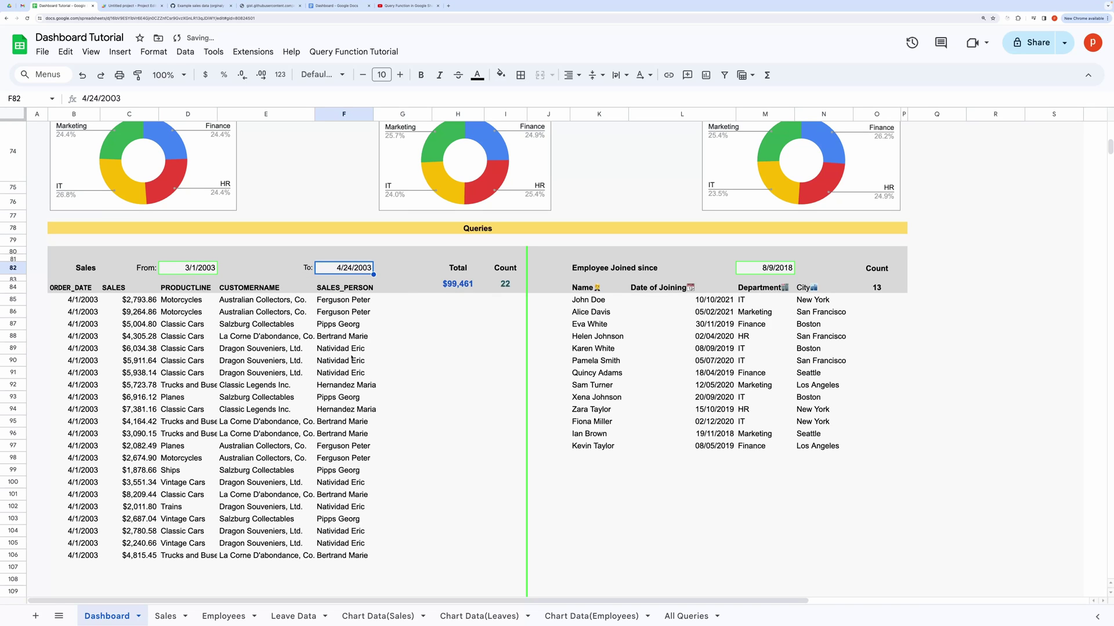
{"action": "left_click_drag", "start_coordinate": [68, 301], "coordinate": [345, 543]}
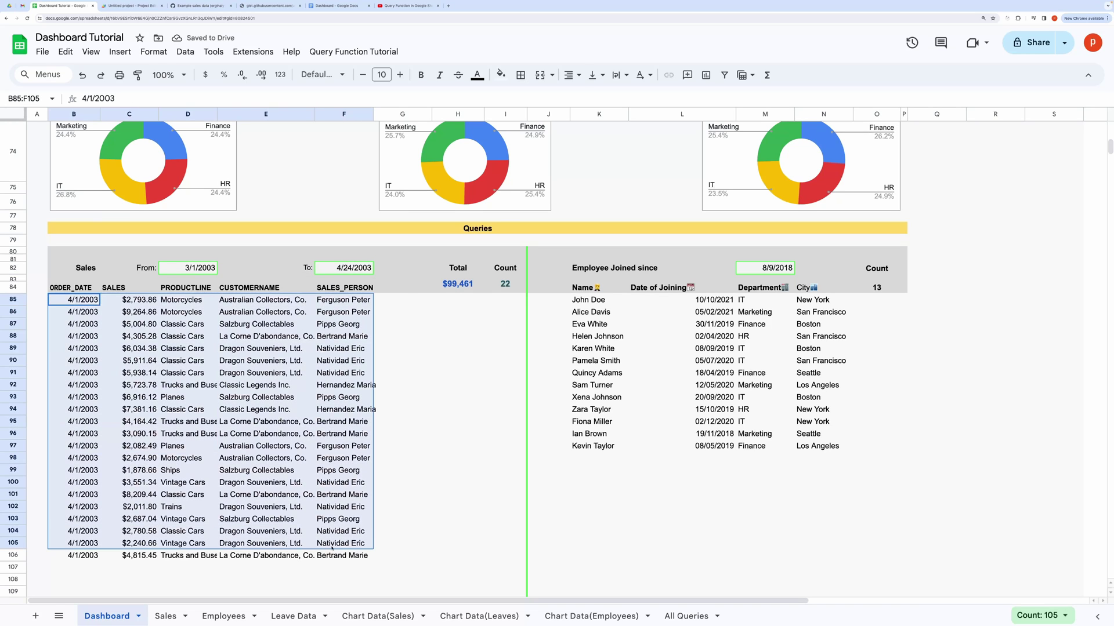
{"action": "left_click", "coordinate": [458, 445]}
- Set the Employee Joined since date to 2/22/2019
{"action": "double_click", "coordinate": [764, 268]}
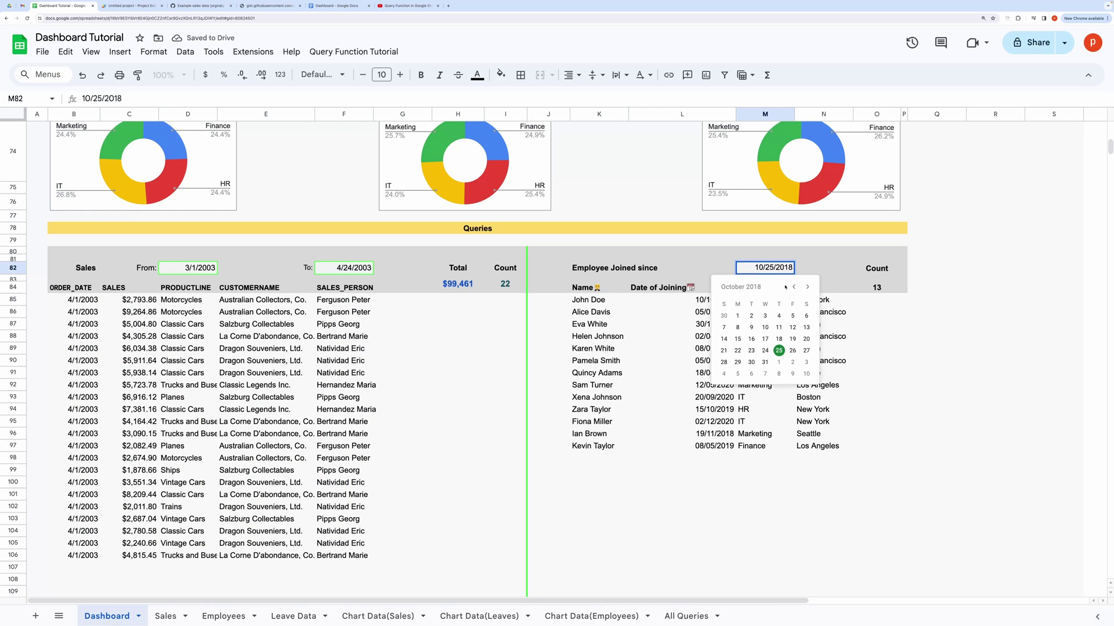
{"action": "left_click", "coordinate": [801, 286]}
{"action": "left_click", "coordinate": [787, 351]}
- Move the Employee Joined since date forward by about three months
{"action": "double_click", "coordinate": [772, 268]}
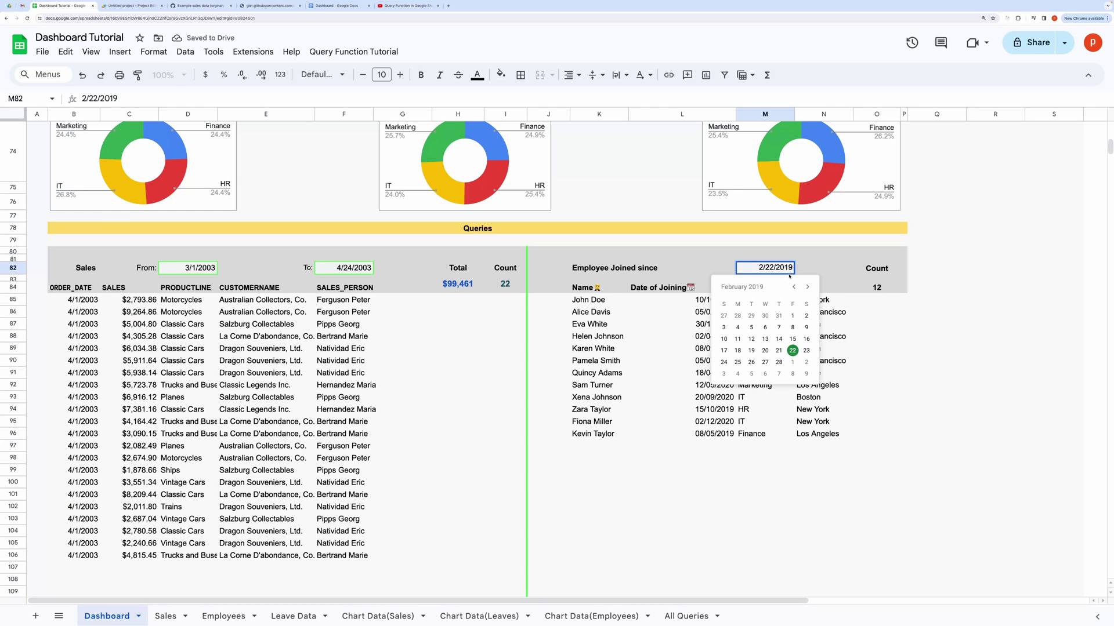
{"action": "left_click", "coordinate": [807, 286]}
{"action": "left_click", "coordinate": [807, 286]}
{"action": "left_click", "coordinate": [807, 286]}
{"action": "left_click", "coordinate": [805, 350]}
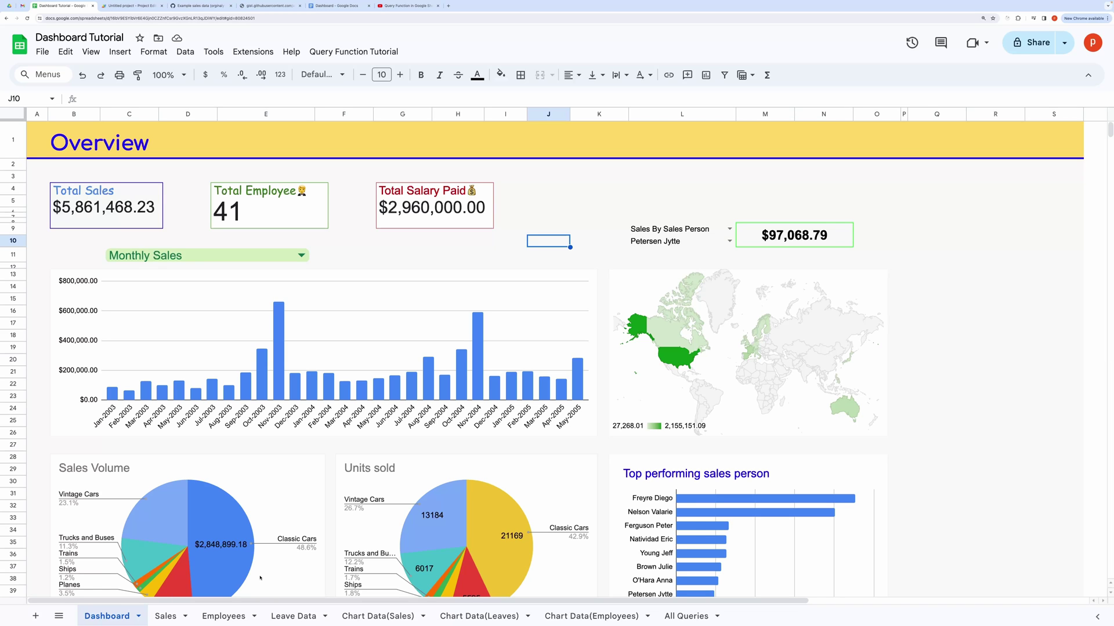
- Look through the Sales, Employees and Leave Data sheets that hold the dashboard's source data
{"action": "left_click", "coordinate": [168, 616]}
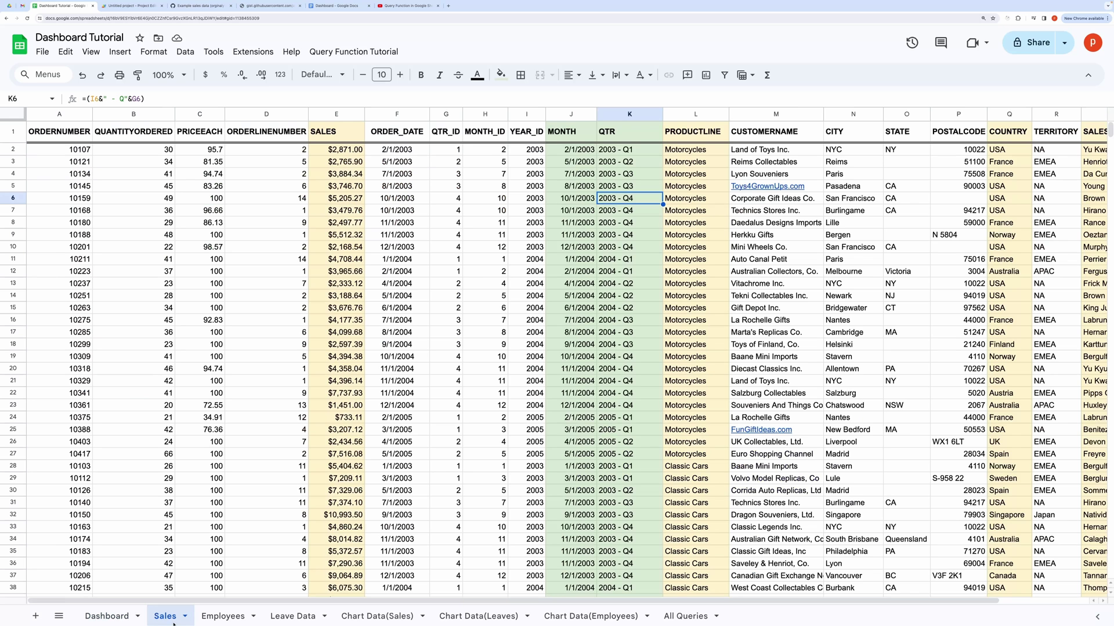
{"action": "left_click", "coordinate": [214, 617]}
{"action": "left_click", "coordinate": [293, 617]}
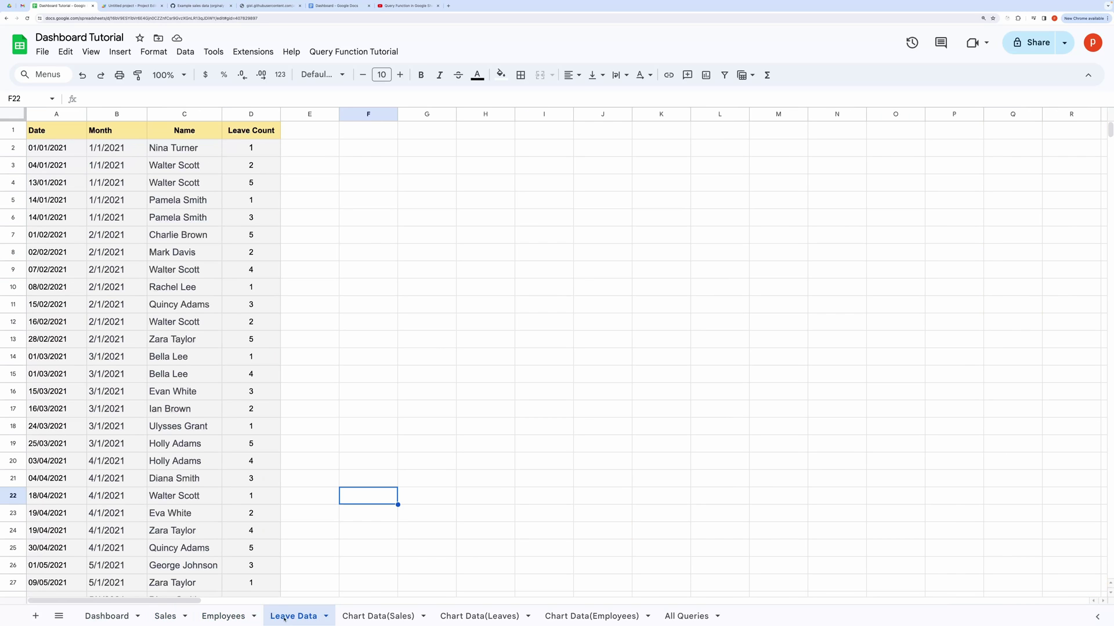
{"action": "left_click", "coordinate": [226, 617]}
{"action": "left_click", "coordinate": [169, 617]}
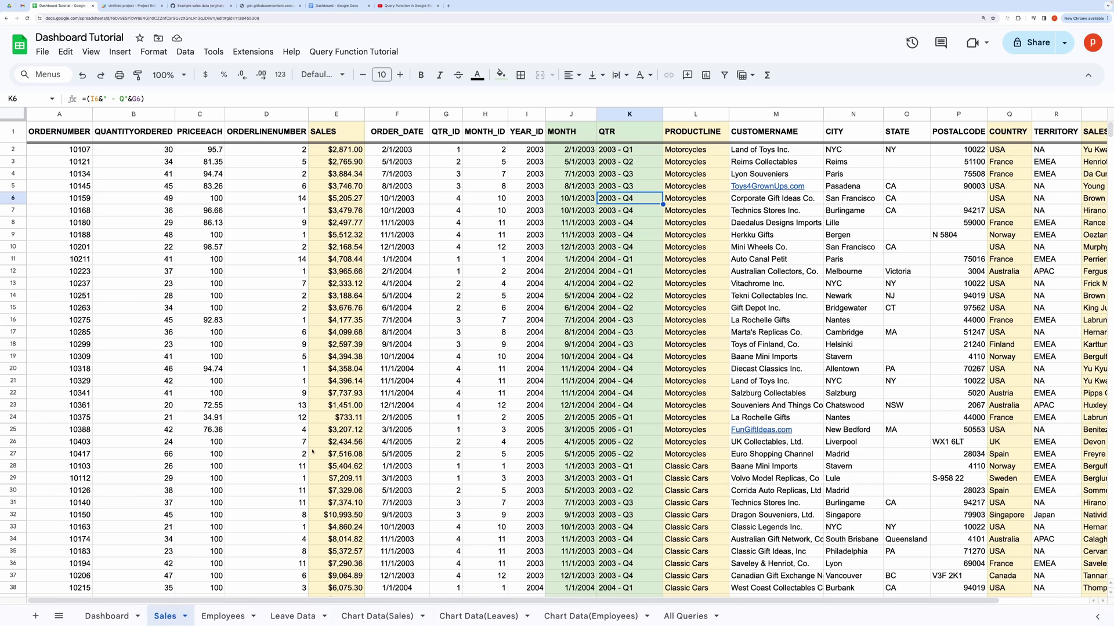
{"action": "left_click", "coordinate": [200, 257]}
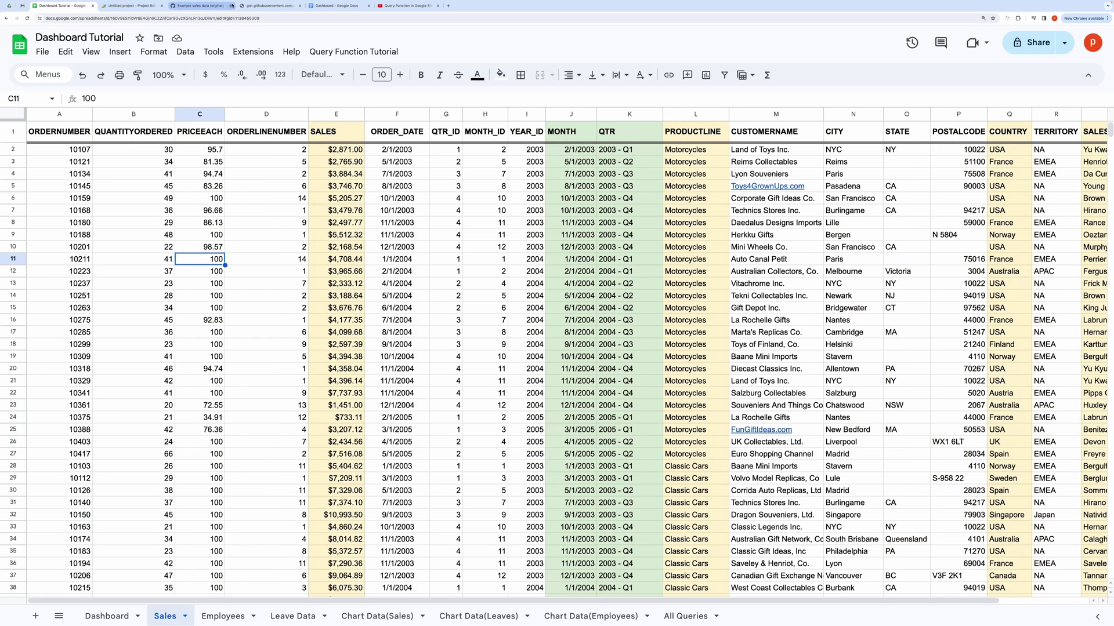
- Review the raw JSON sample sales data and its source address in the browser
{"action": "left_click", "coordinate": [255, 7]}
{"action": "left_click_drag", "start_coordinate": [41, 32], "coordinate": [127, 580]}
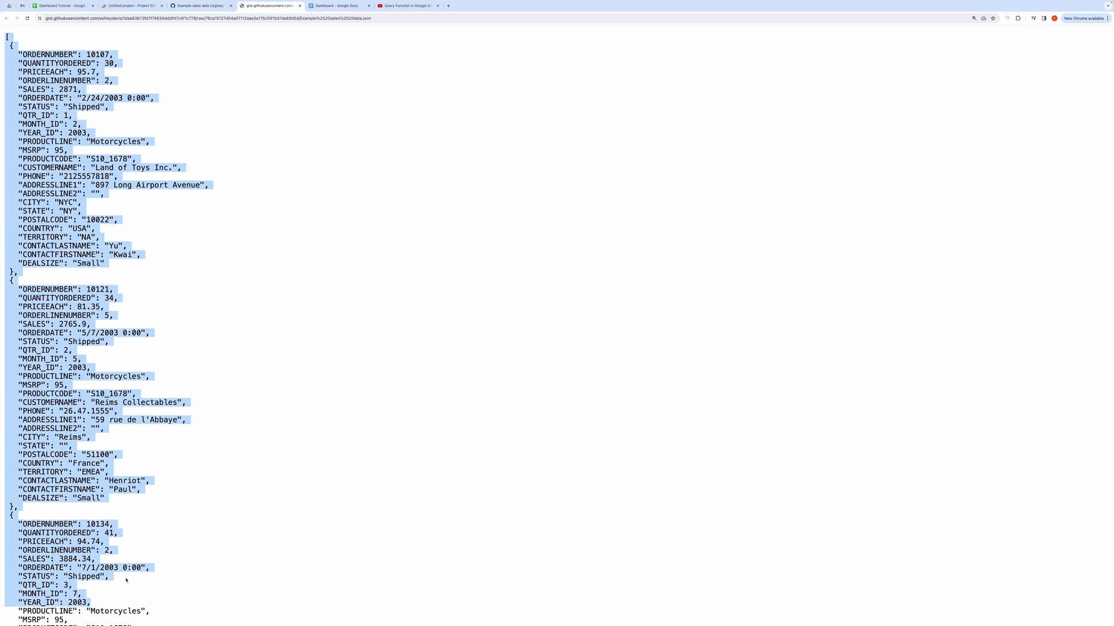
{"action": "left_click", "coordinate": [259, 19]}
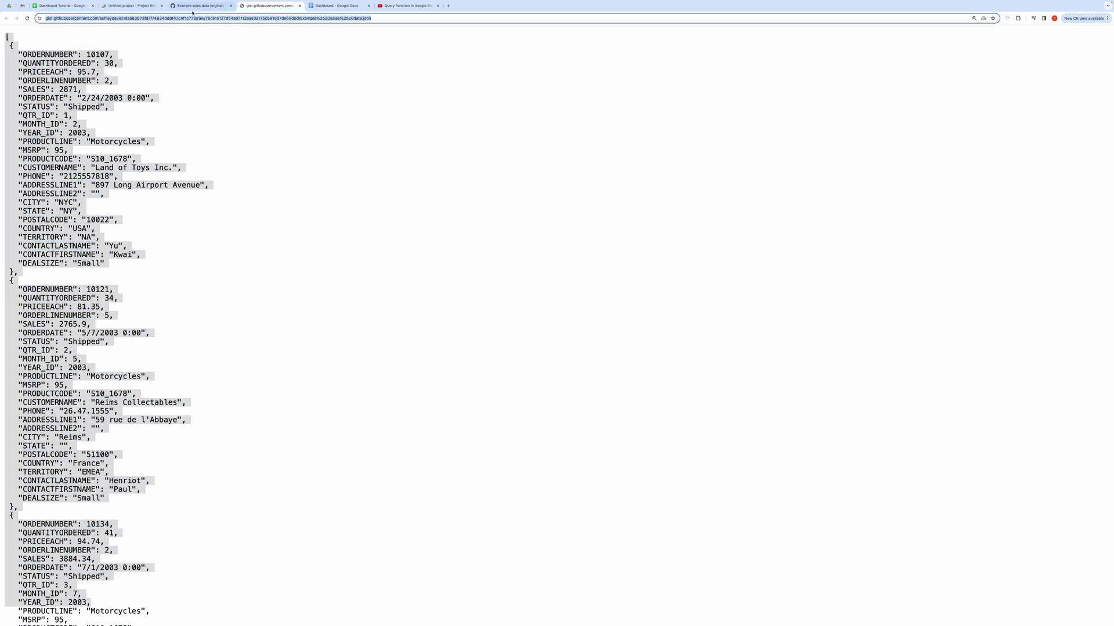
{"action": "left_click", "coordinate": [149, 43]}
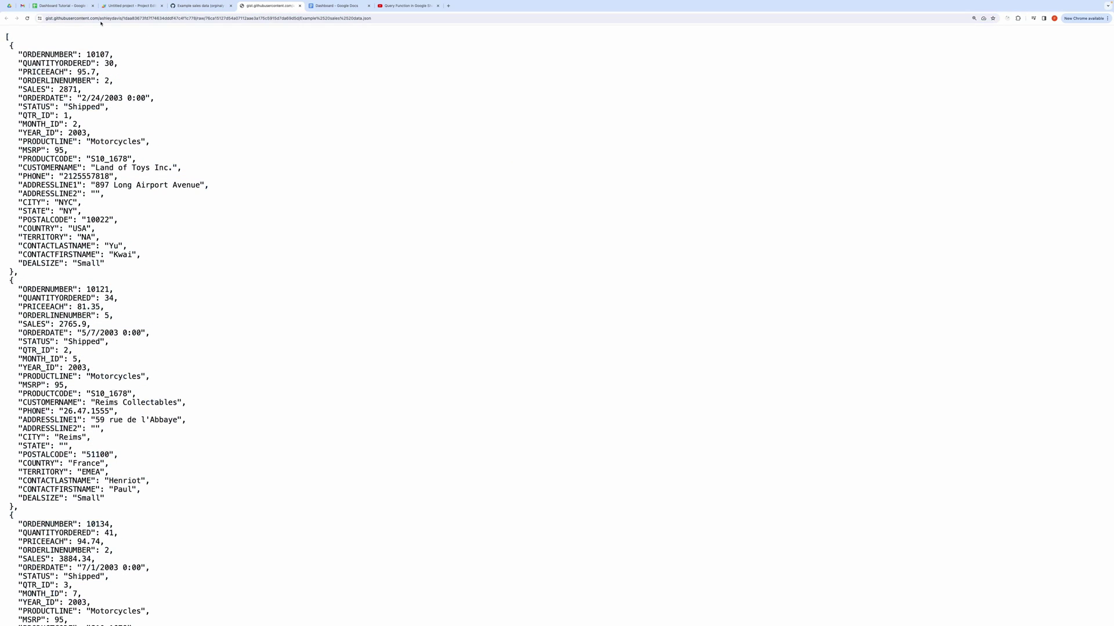
- Examine the data array and the seedData function that writes it to the active sheet in the Apps Script project
{"action": "left_click", "coordinate": [73, 6]}
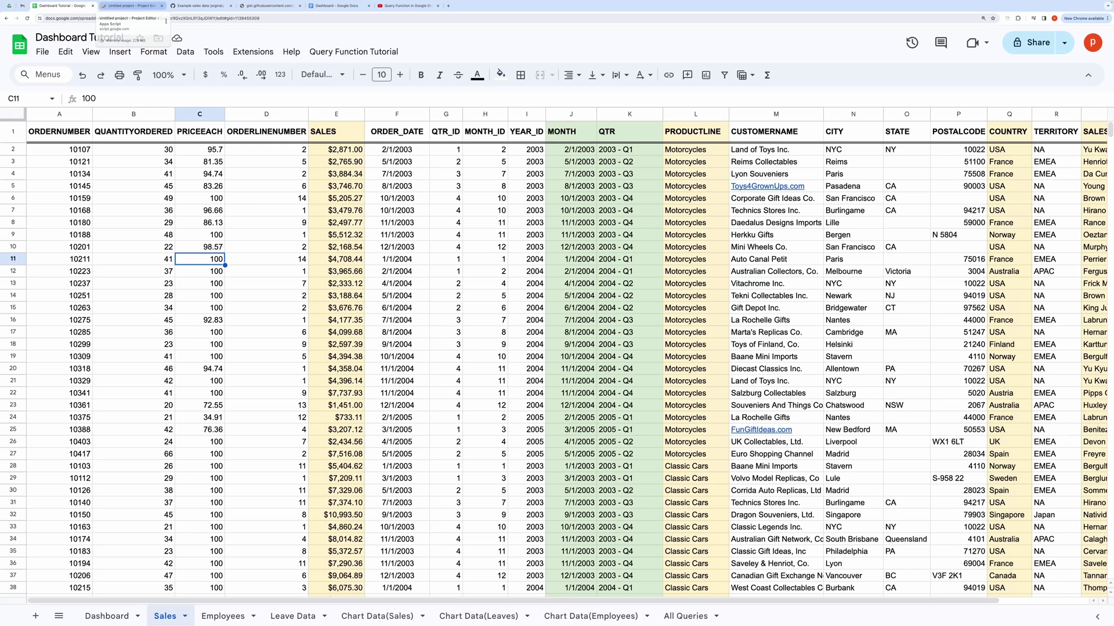
{"action": "left_click", "coordinate": [253, 52]}
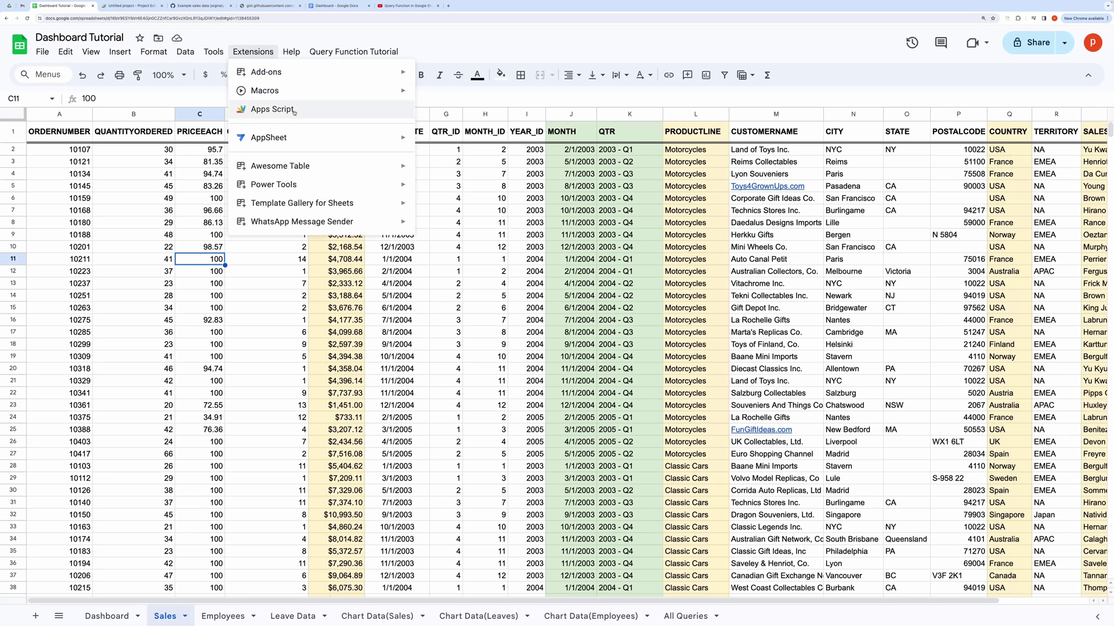
{"action": "left_click", "coordinate": [132, 6]}
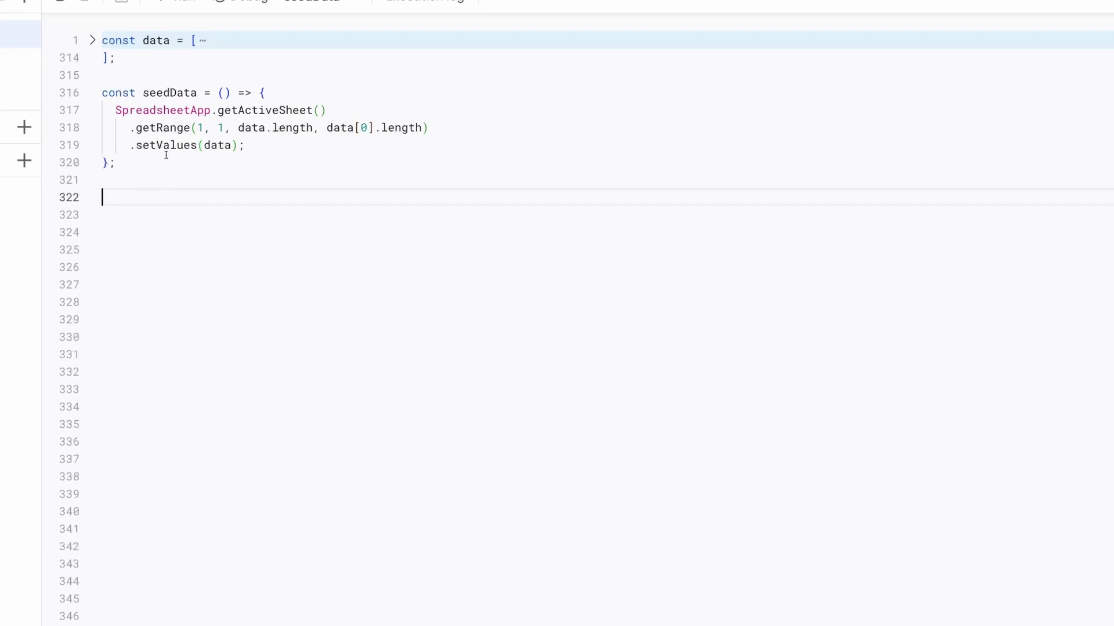
{"action": "left_click_drag", "start_coordinate": [164, 169], "coordinate": [101, 93]}
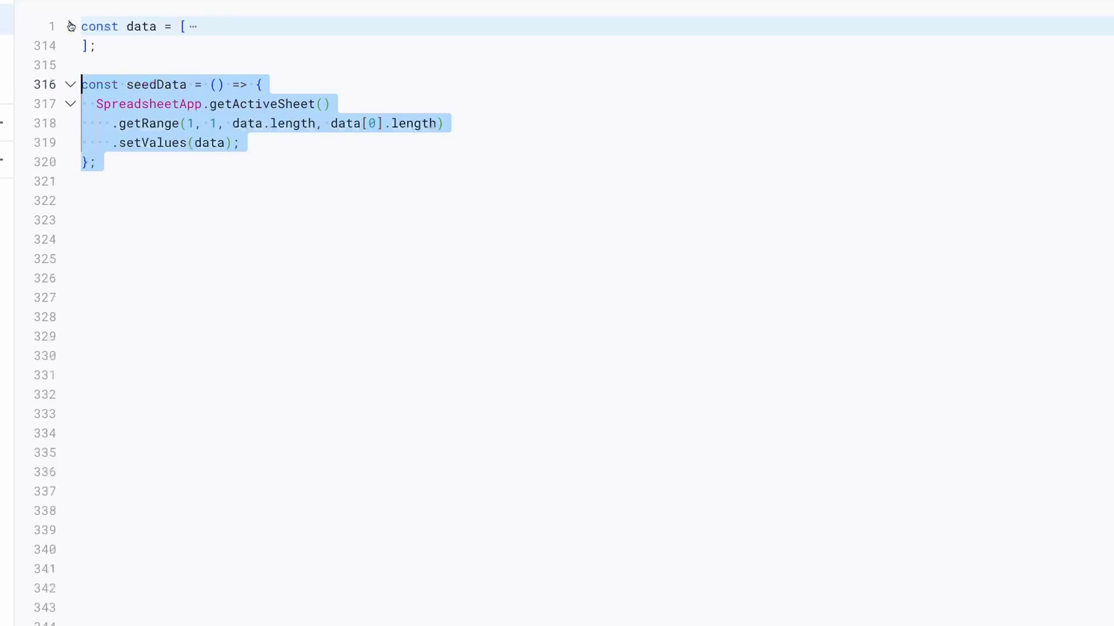
{"action": "left_click", "coordinate": [71, 26]}
{"action": "left_click", "coordinate": [71, 26]}
{"action": "left_click", "coordinate": [184, 204]}
{"action": "left_click_drag", "start_coordinate": [175, 184], "coordinate": [82, 84]}
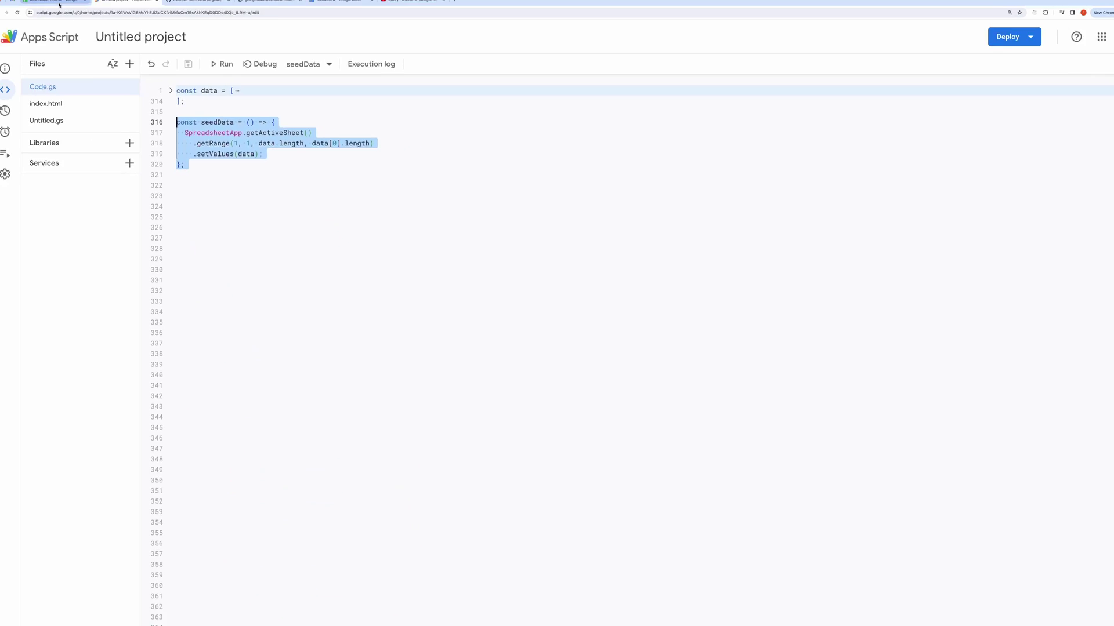
- Return to the Sales sheet and inspect the formulas in the MONTH and QTR helper columns
{"action": "left_click", "coordinate": [58, 4]}
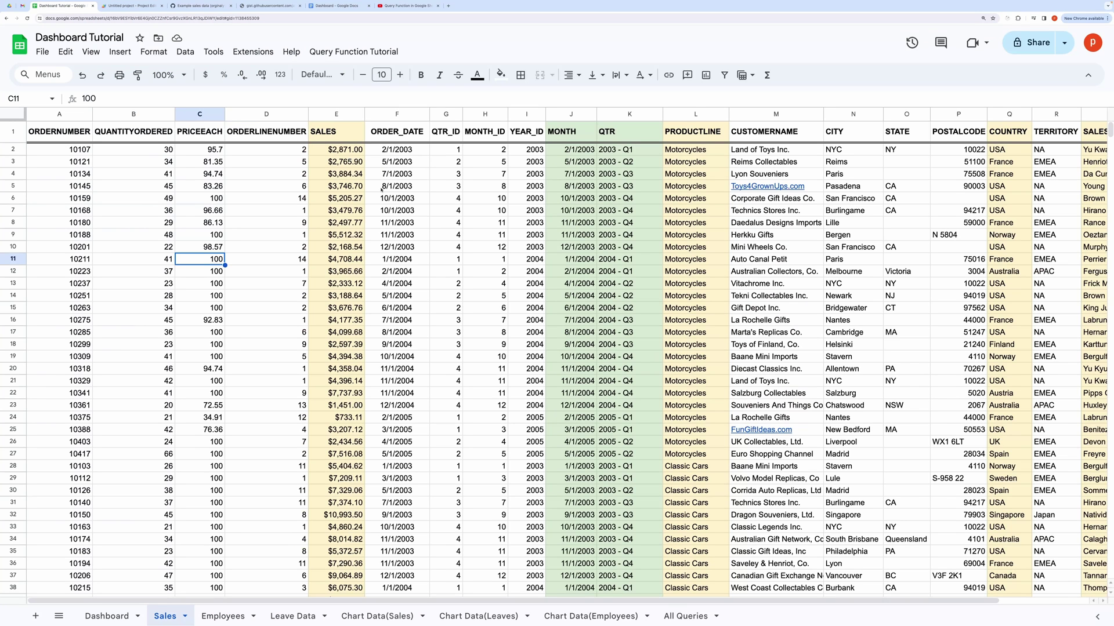
{"action": "left_click", "coordinate": [265, 211]}
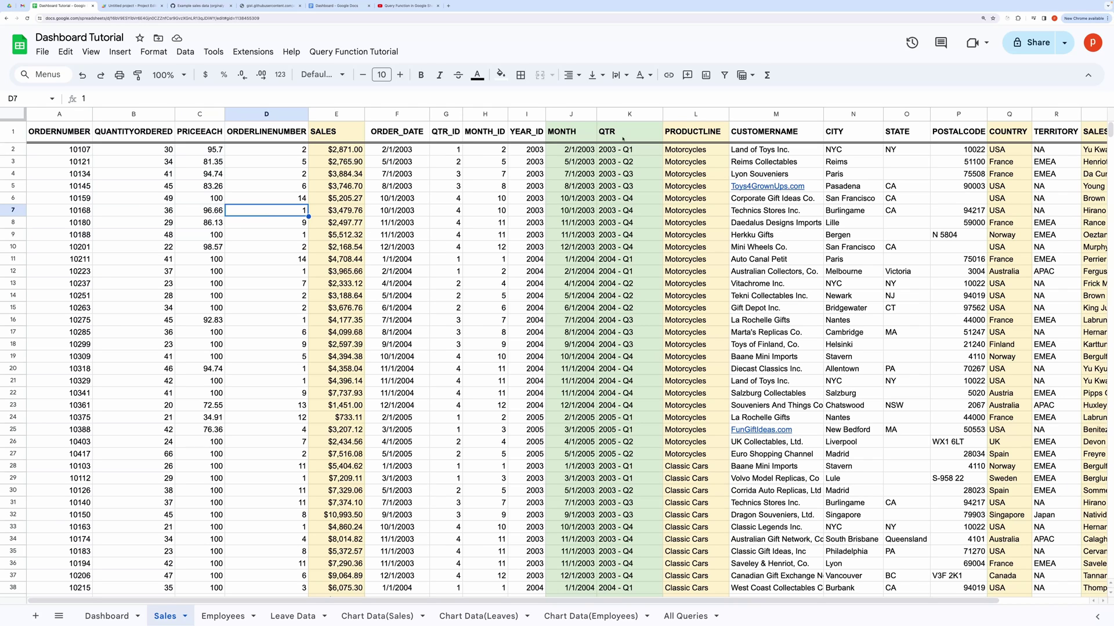
{"action": "left_click_drag", "start_coordinate": [560, 114], "coordinate": [625, 119]}
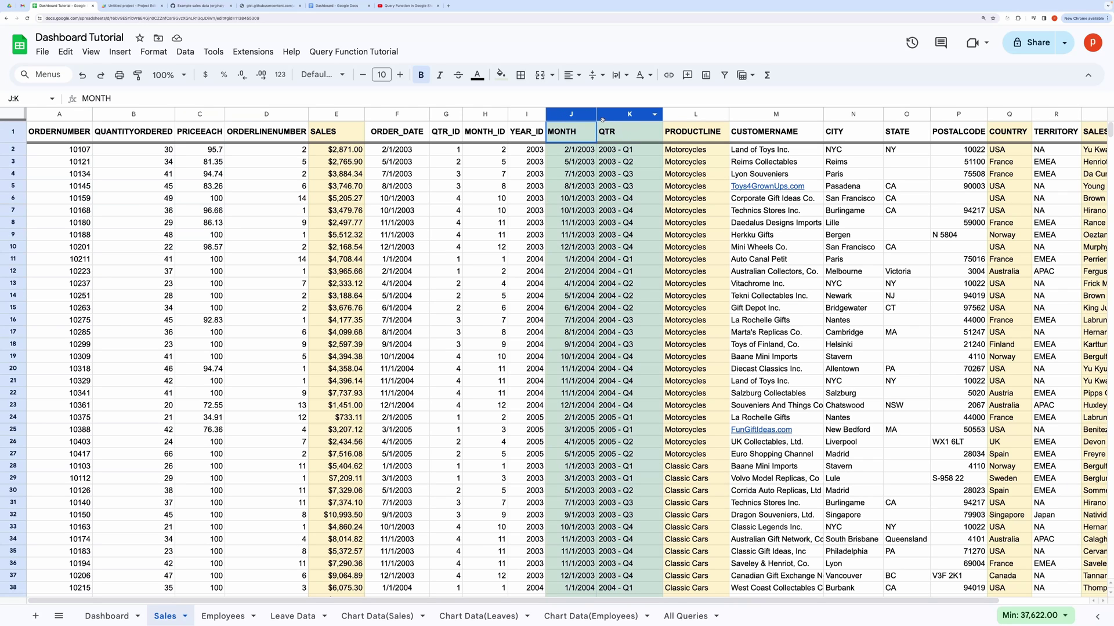
{"action": "left_click", "coordinate": [577, 135]}
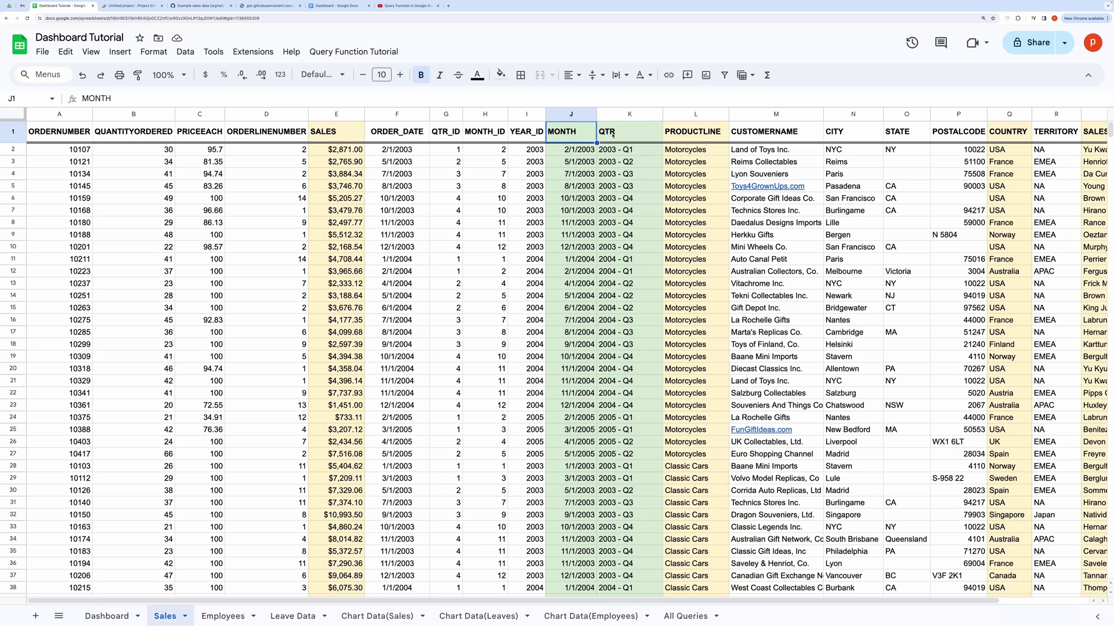
{"action": "key", "text": "Down"}
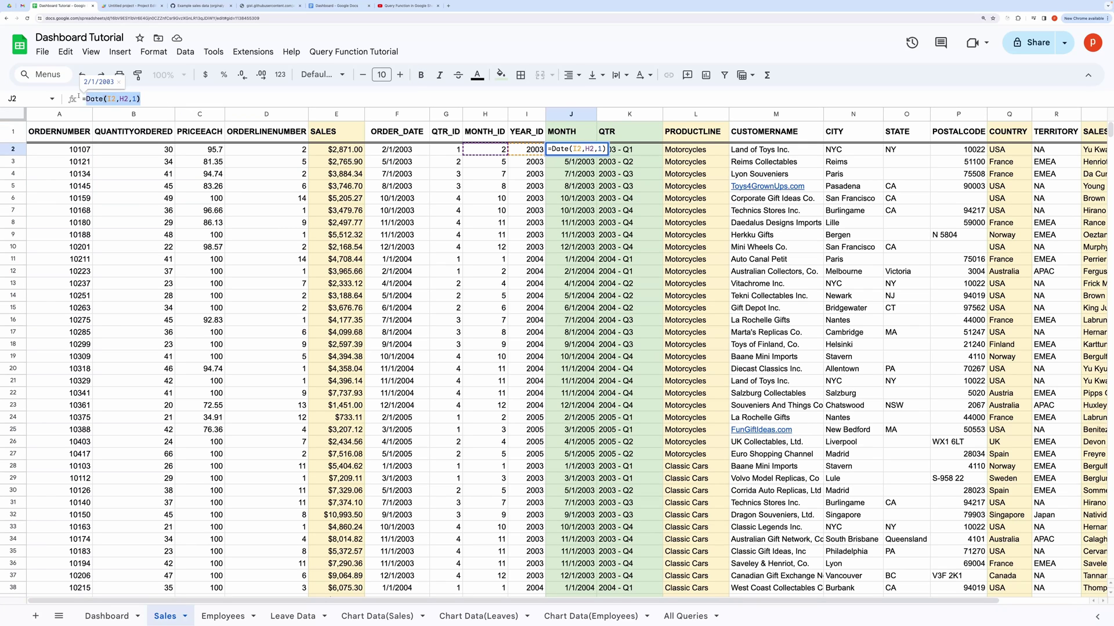
{"action": "left_click", "coordinate": [640, 151]}
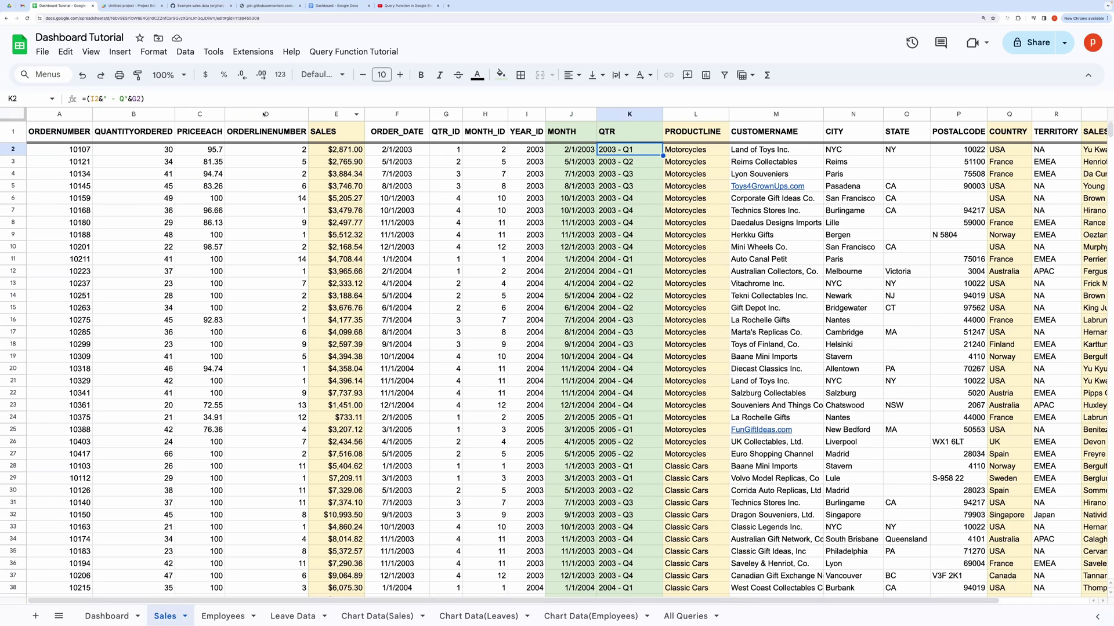
{"action": "left_click", "coordinate": [526, 185]}
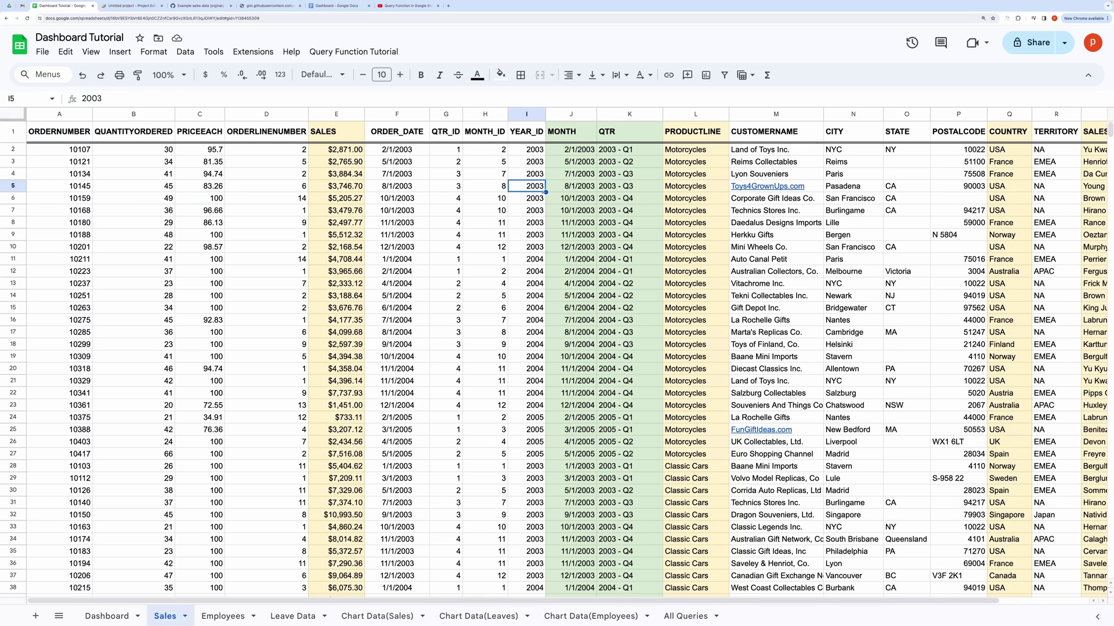
{"action": "left_click", "coordinate": [626, 161]}
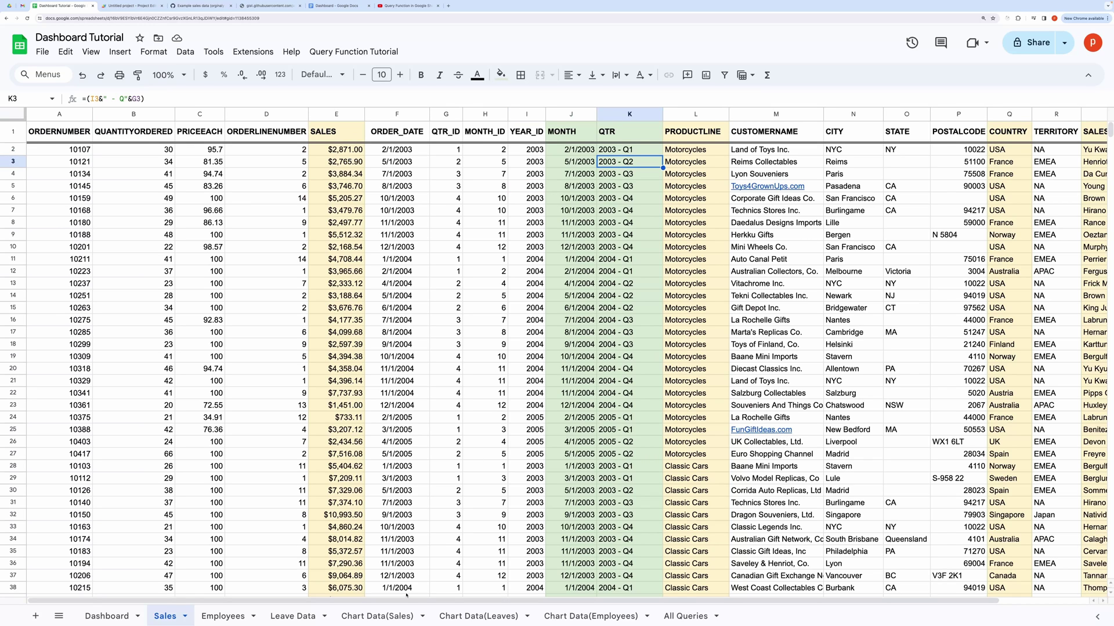
- Look across the summary tables on the Chart Data(Sales) sheet
{"action": "left_click", "coordinate": [383, 616]}
{"action": "left_click", "coordinate": [215, 383]}
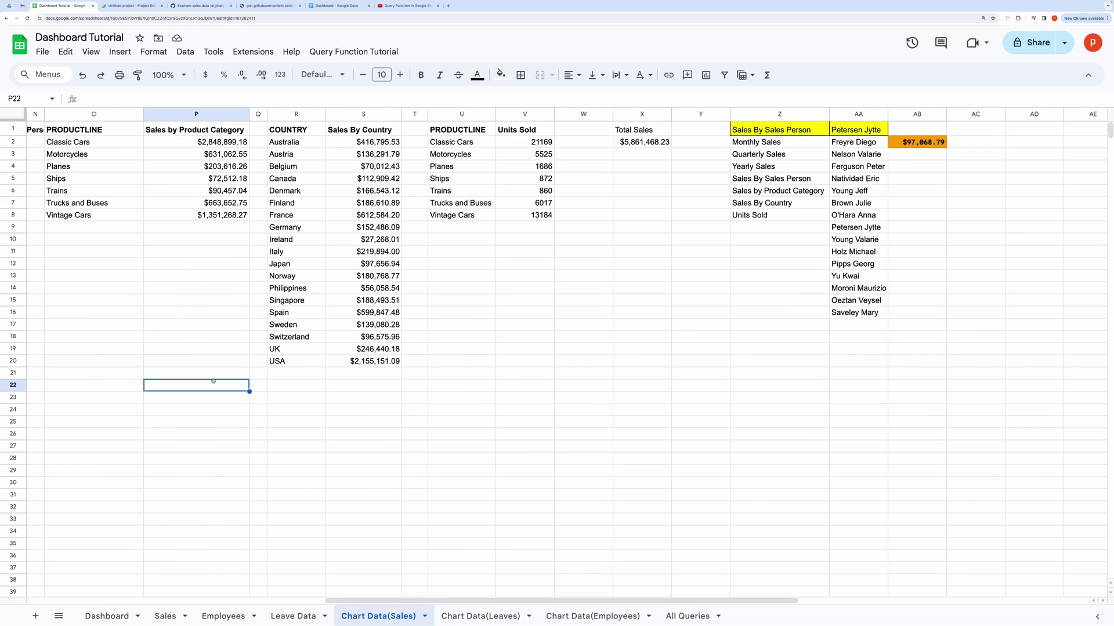
{"action": "left_click_drag", "start_coordinate": [435, 599], "coordinate": [332, 584]}
{"action": "scroll", "coordinate": [332, 584], "scroll_direction": "right", "scroll_amount": 10}
{"action": "scroll", "coordinate": [232, 586], "scroll_direction": "left", "scroll_amount": 15}
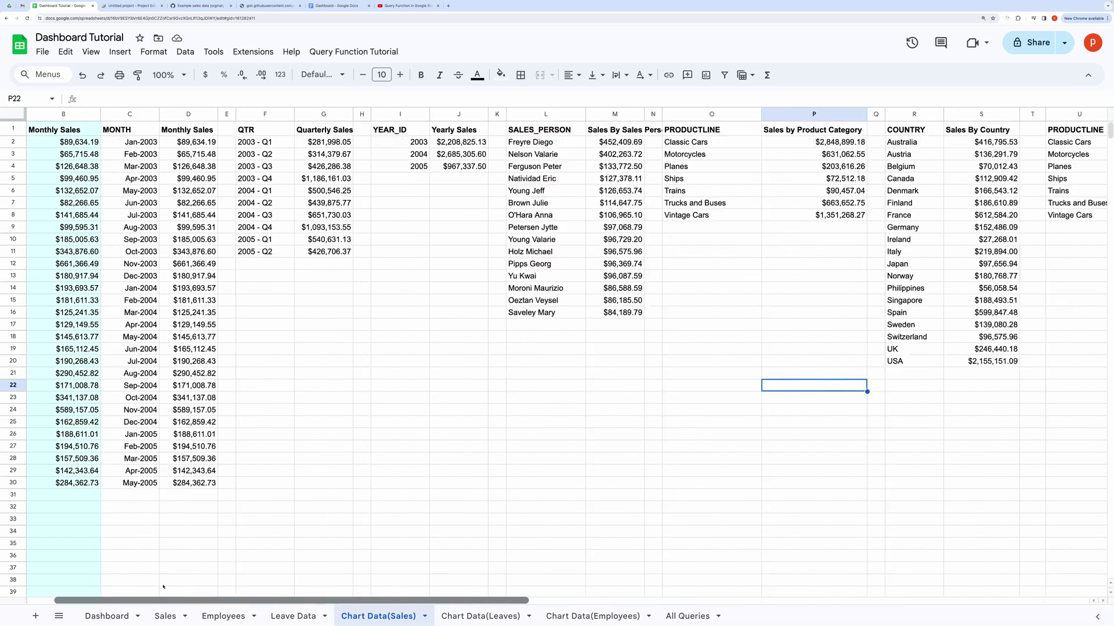
- Inspect the Query formulas behind the yearly, sales person, product category and country sales tables
{"action": "left_click", "coordinate": [383, 130]}
{"action": "left_click", "coordinate": [458, 130]}
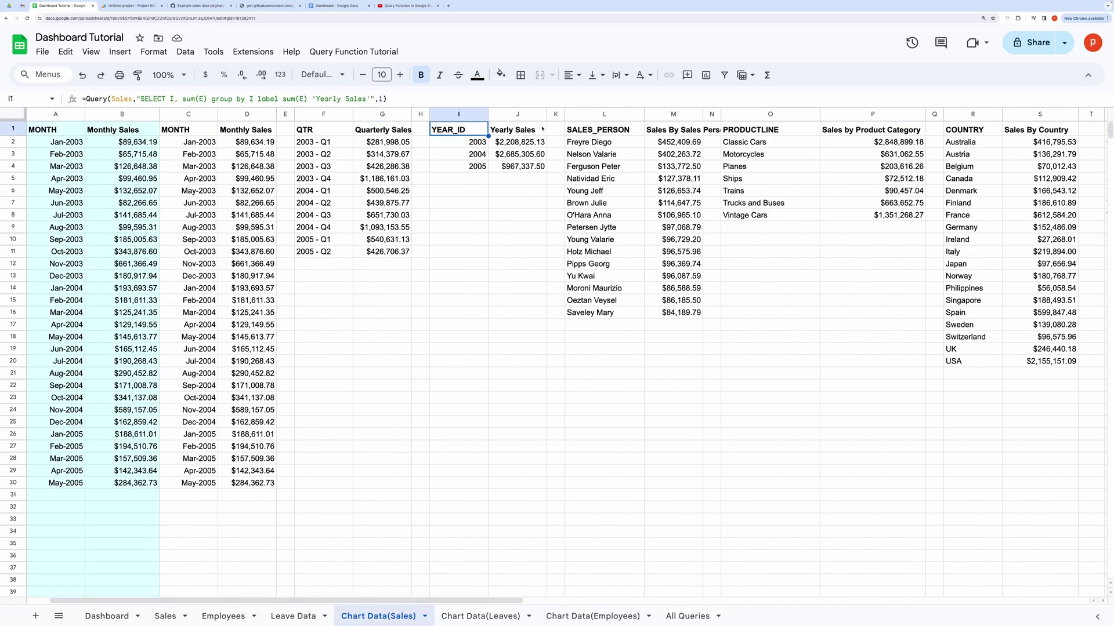
{"action": "left_click", "coordinate": [607, 129]}
{"action": "left_click", "coordinate": [745, 130]}
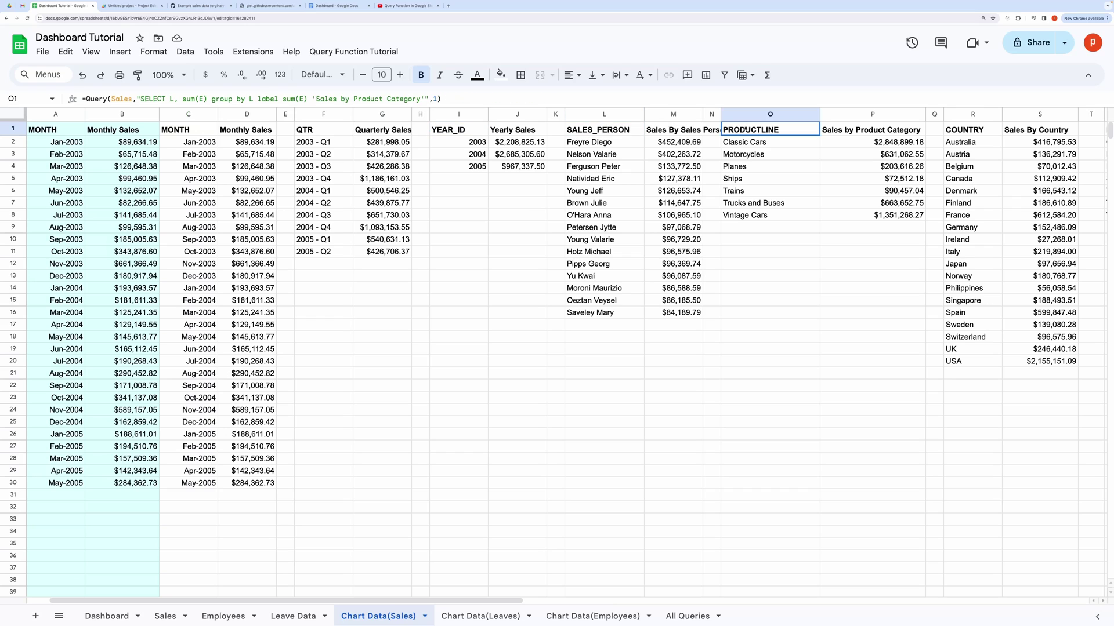
{"action": "left_click", "coordinate": [963, 130]}
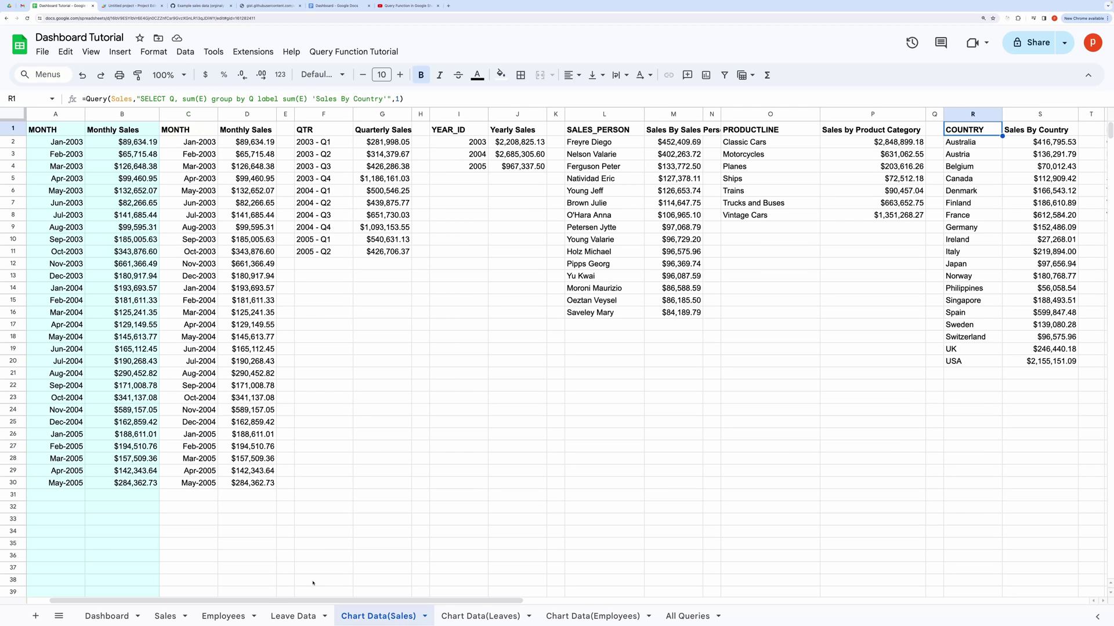
{"action": "left_click", "coordinate": [404, 99]}
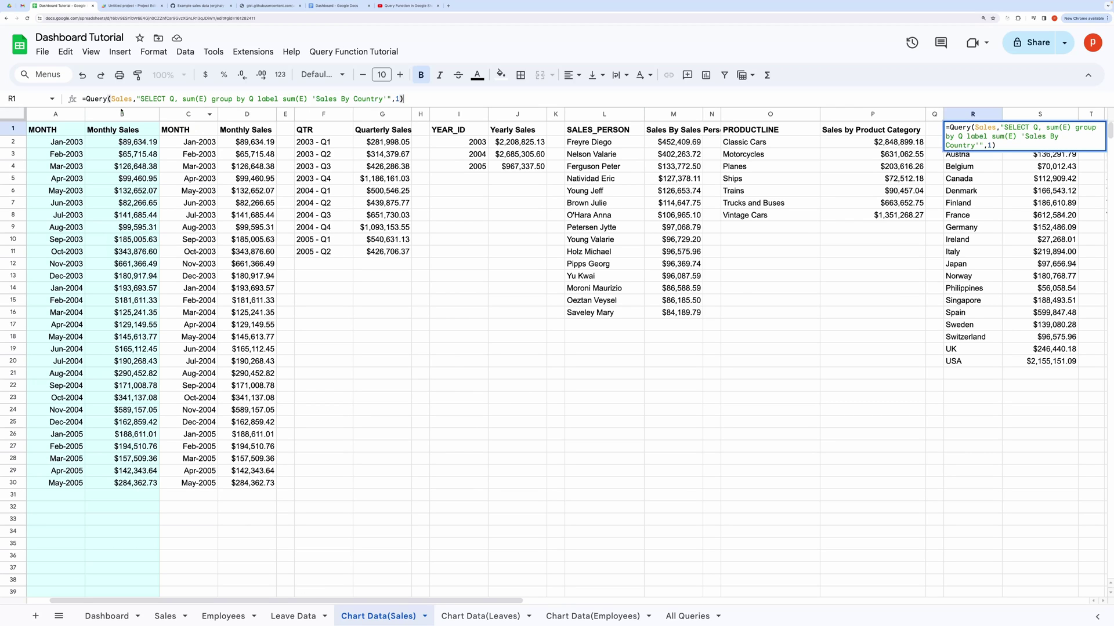
{"action": "left_click_drag", "start_coordinate": [405, 99], "coordinate": [72, 100]}
{"action": "left_click", "coordinate": [400, 326]}
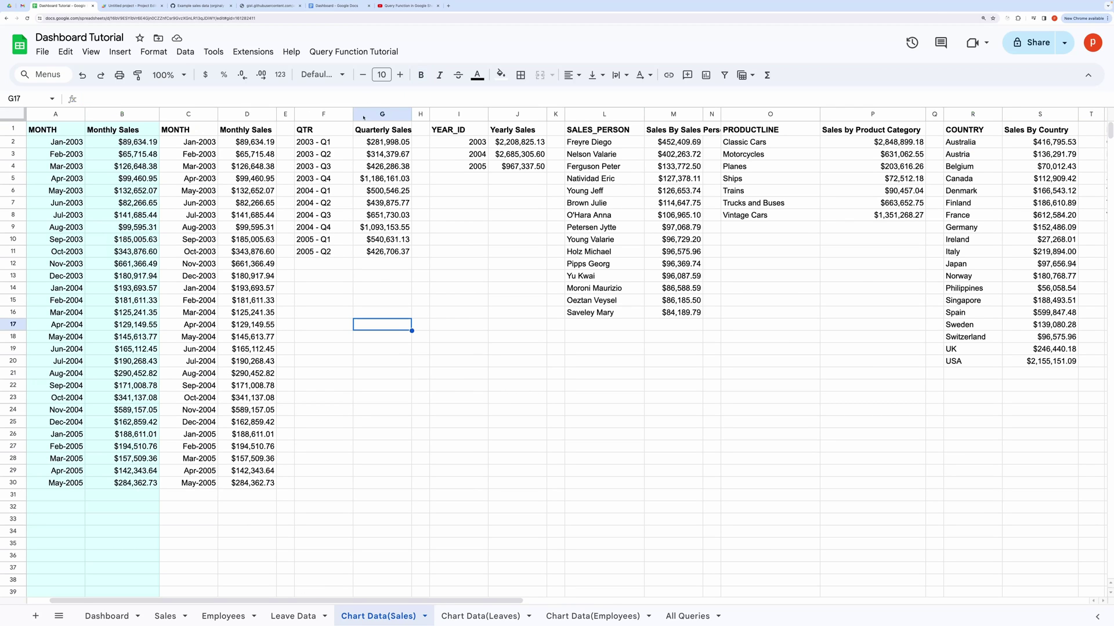
- Switch to YouTube and point out the title of the "Query Function in Google Sheets" video
{"action": "left_click", "coordinate": [407, 5]}
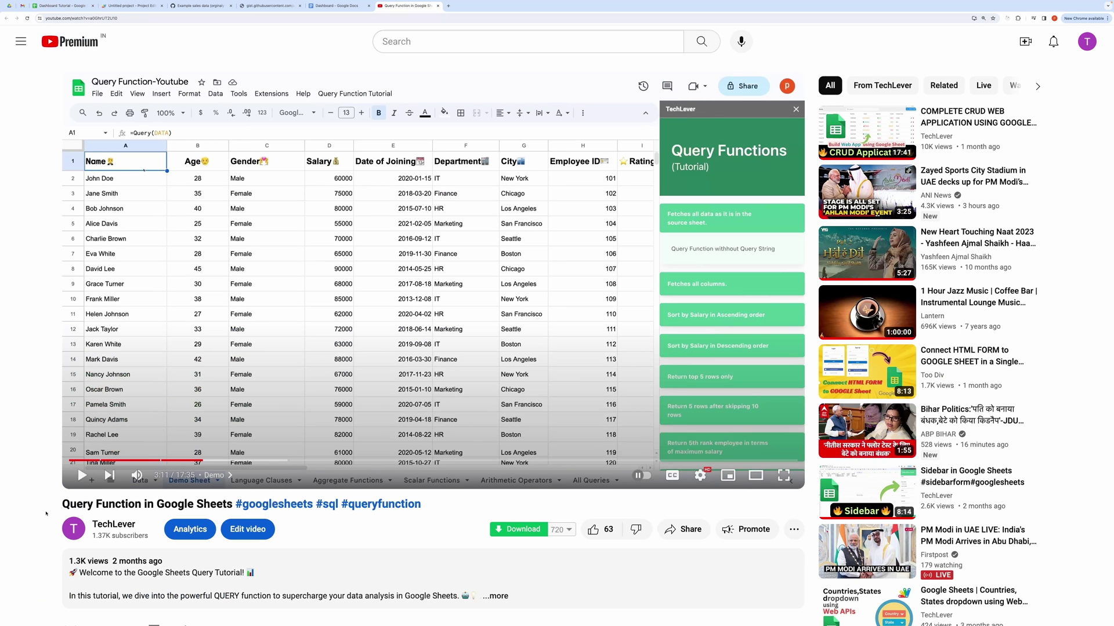
{"action": "left_click_drag", "start_coordinate": [86, 505], "coordinate": [421, 504]}
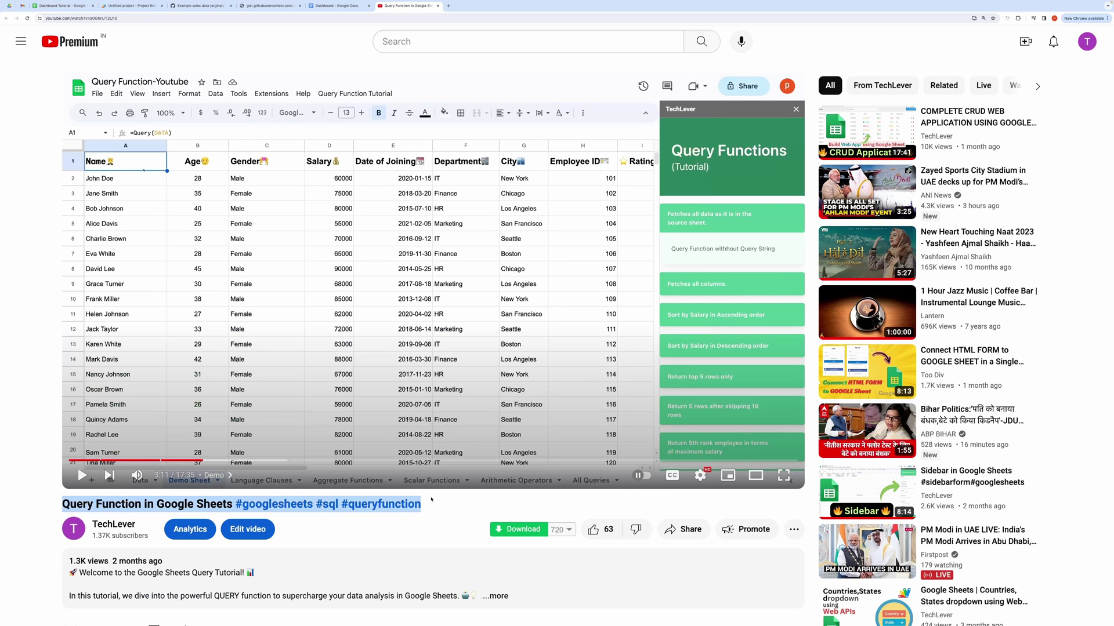
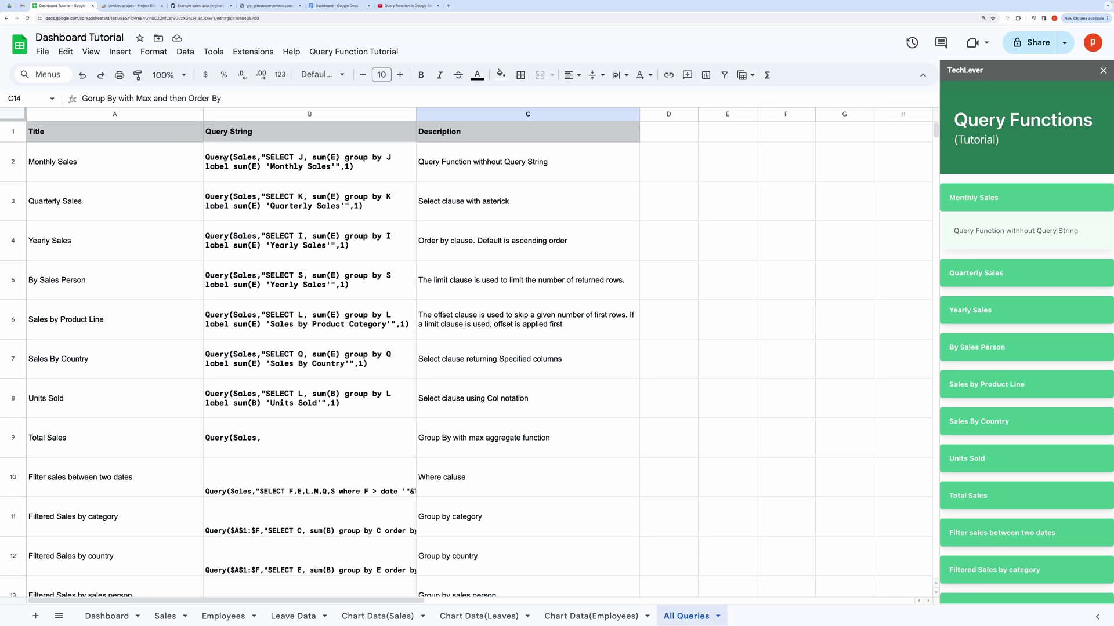
- Review the query strings on All Queries and enter the Monthly Sales query, grouping sum(E) by J, in AD2 of Chart Data(Sales)
{"action": "left_click_drag", "start_coordinate": [223, 158], "coordinate": [314, 522]}
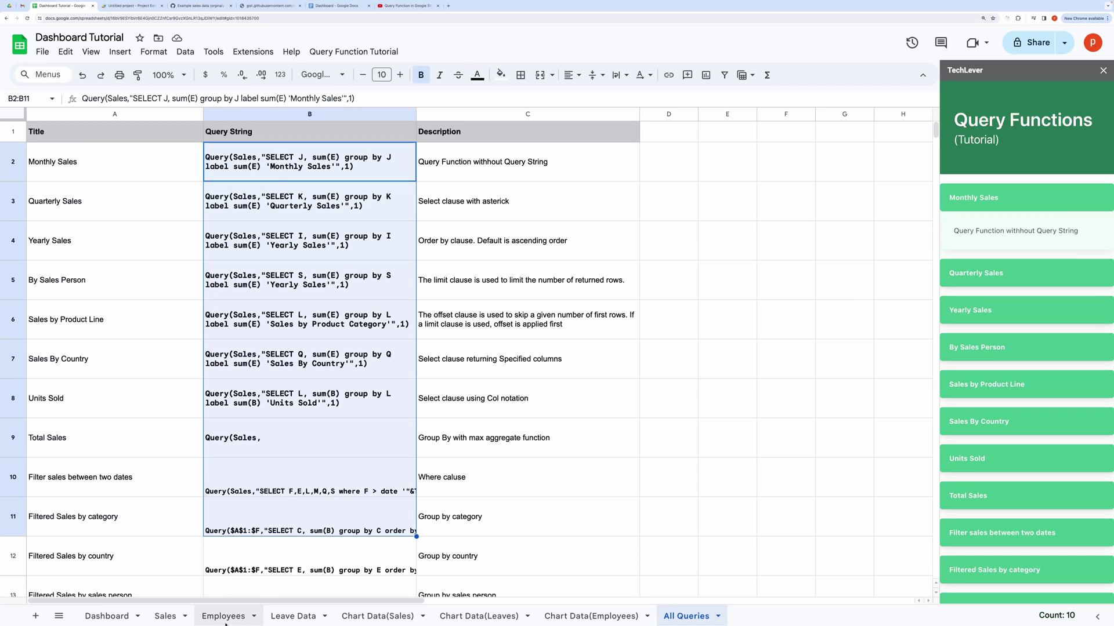
{"action": "left_click", "coordinate": [366, 621]}
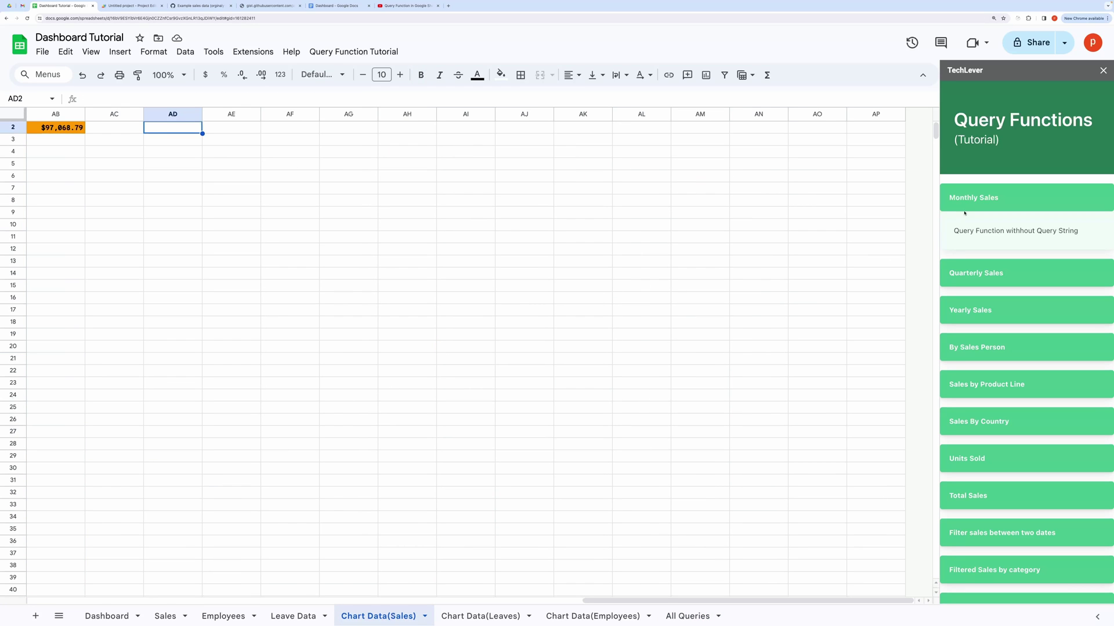
{"action": "left_click", "coordinate": [987, 196]}
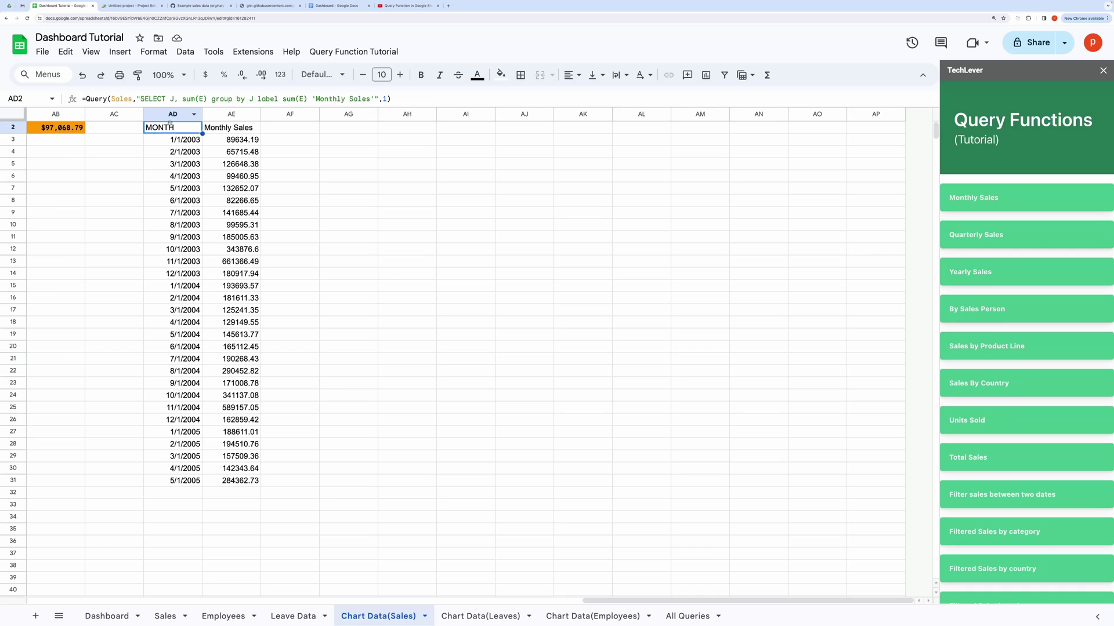
- Enter =Query(Sales,"SELECT K, sum(E) group by K label sum(E) 'Quarterly Sales'",1) in cell AG2
{"action": "left_click", "coordinate": [337, 133]}
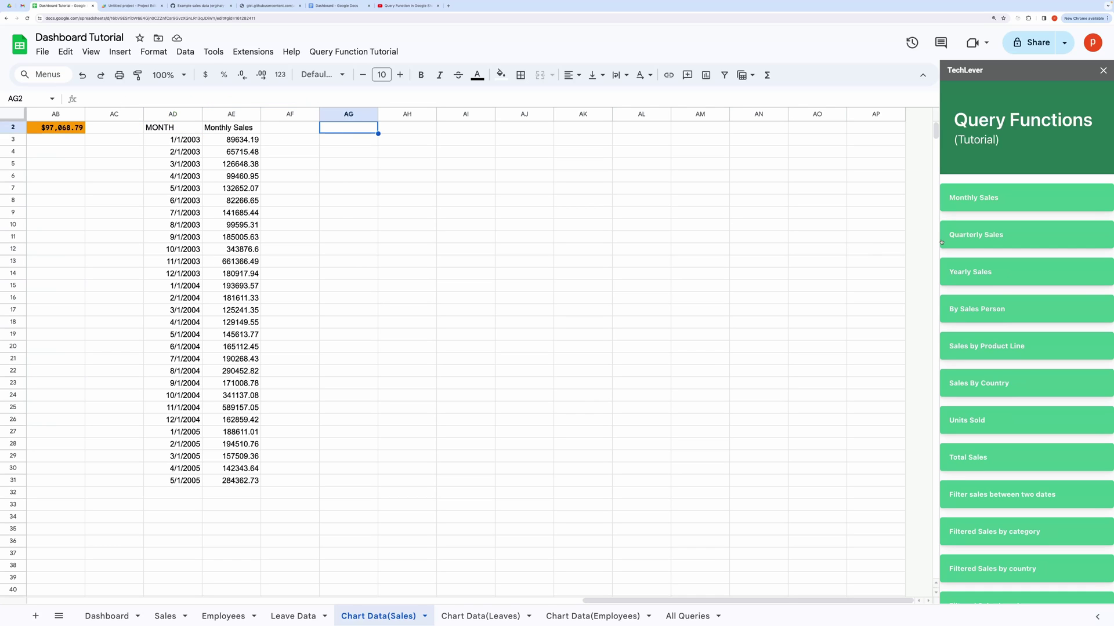
{"action": "left_click", "coordinate": [971, 243]}
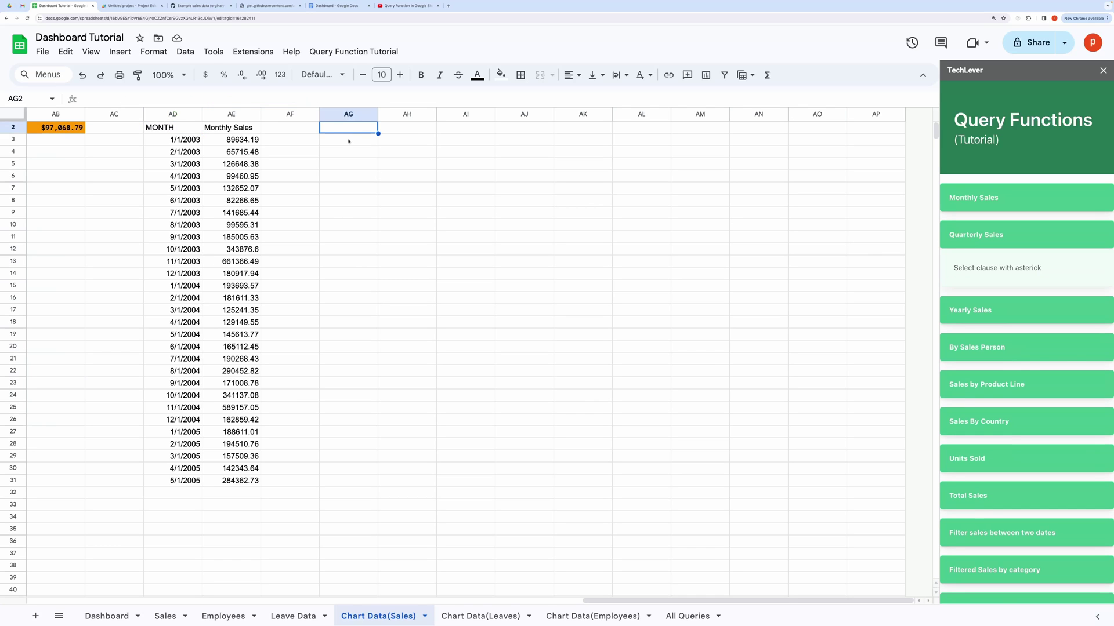
{"action": "left_click", "coordinate": [402, 99]}
{"action": "left_click", "coordinate": [202, 98]}
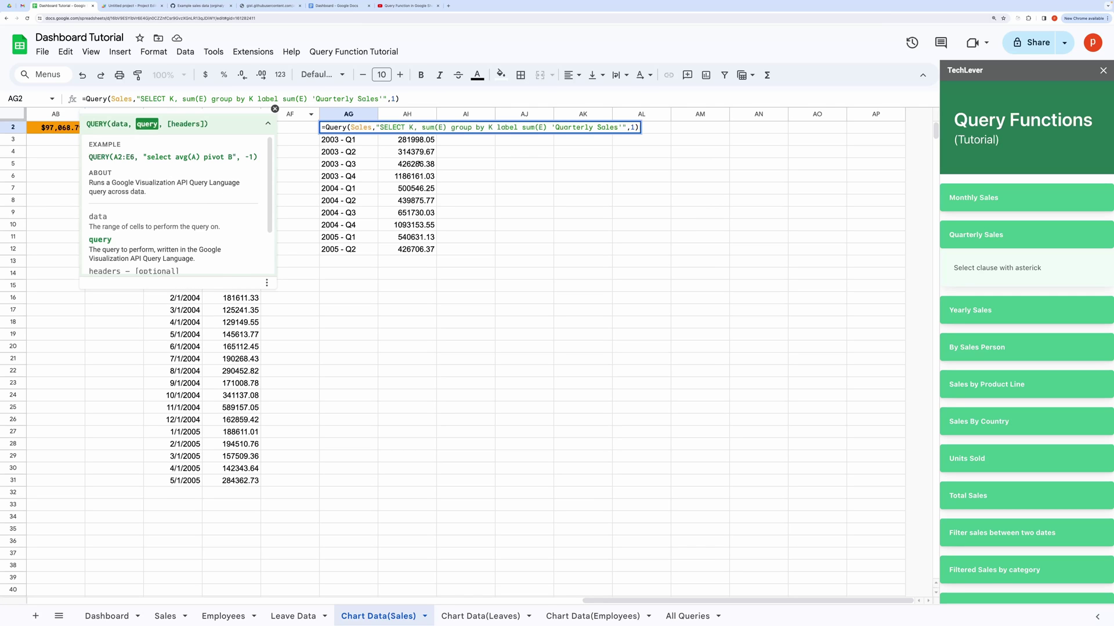
{"action": "left_click", "coordinate": [542, 193]}
{"action": "left_click", "coordinate": [422, 312]}
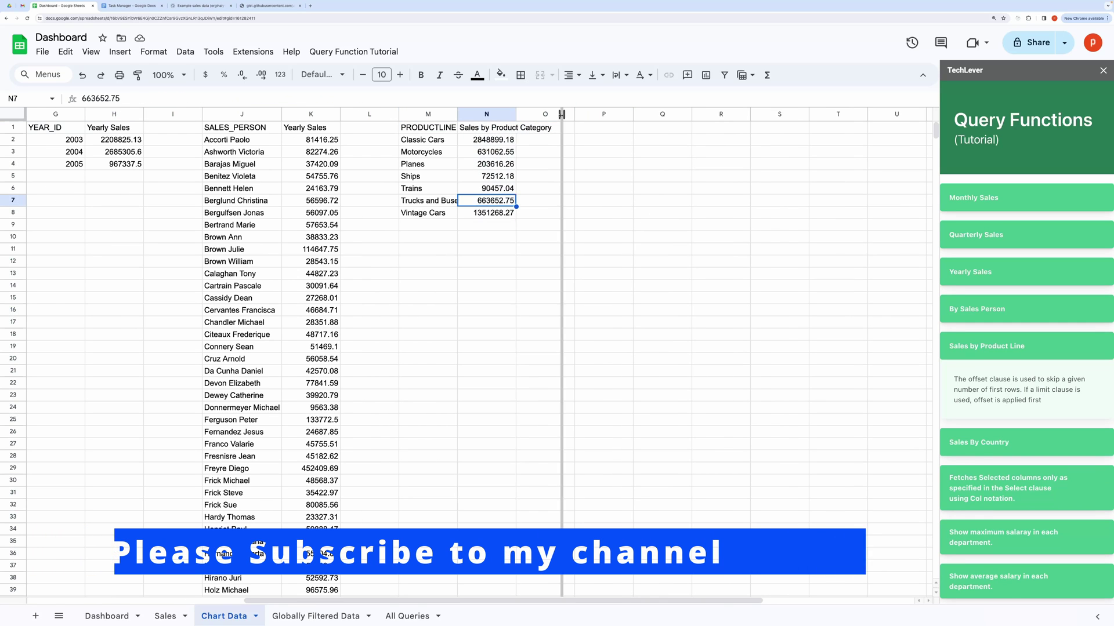
- Insert the predefined Sales By Country query in P1 of Chart Data and close the query function list
{"action": "left_click_drag", "start_coordinate": [569, 600], "coordinate": [641, 600]}
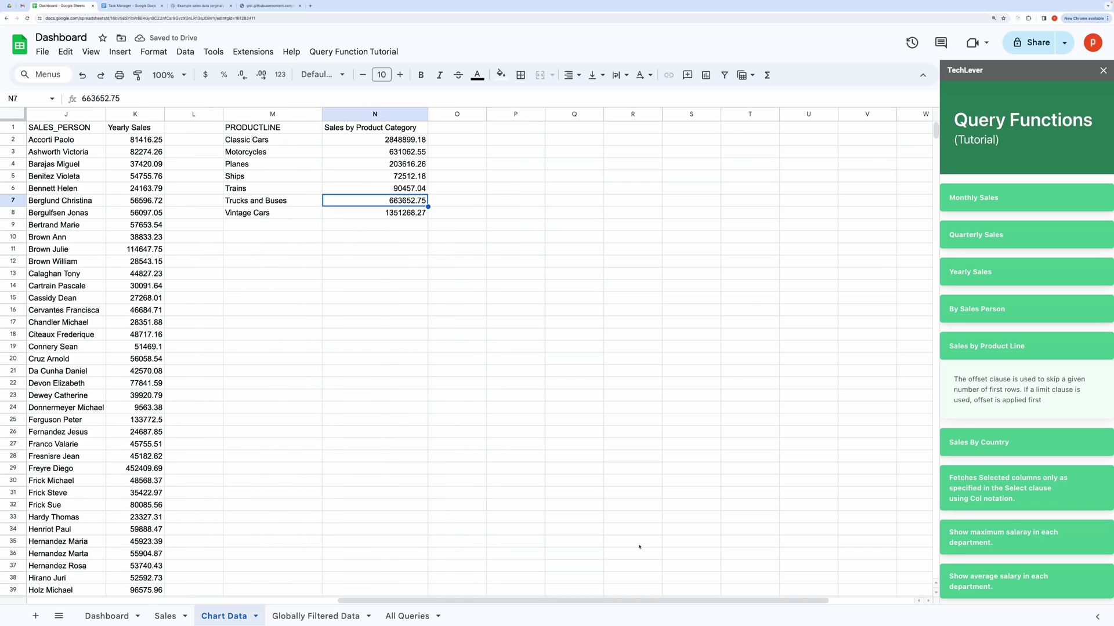
{"action": "left_click", "coordinate": [520, 130]}
{"action": "left_click", "coordinate": [996, 442]}
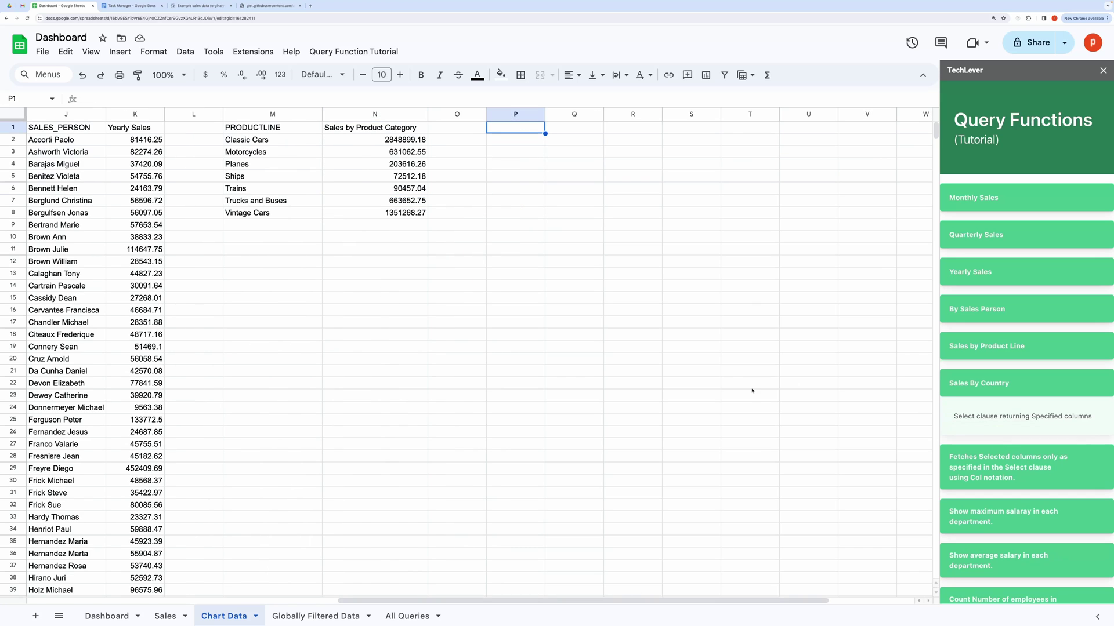
{"action": "left_click", "coordinate": [574, 444]}
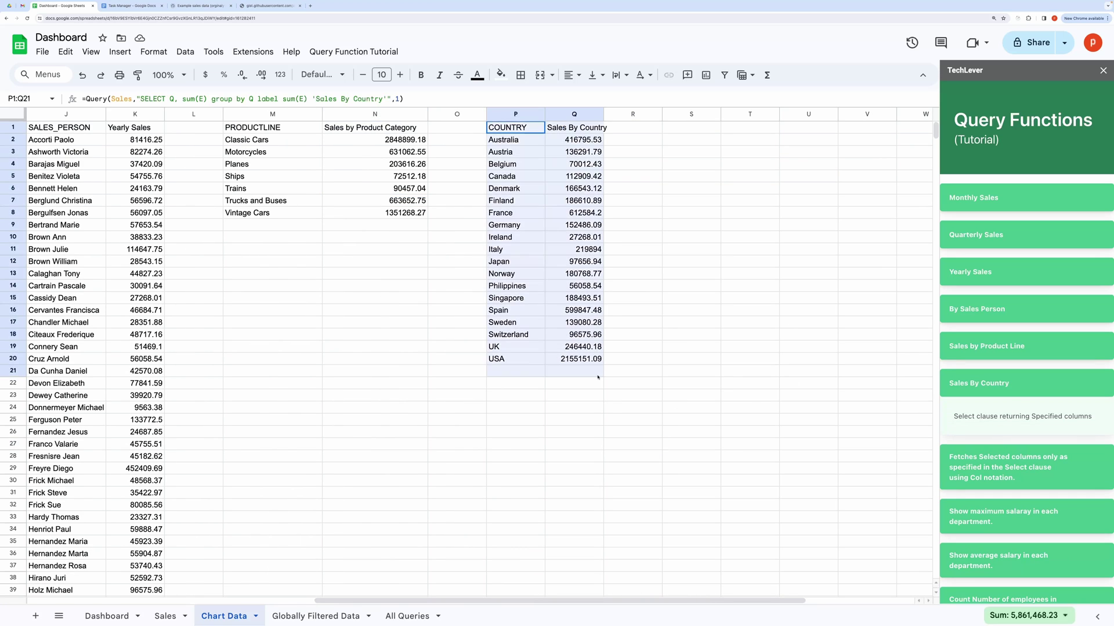
{"action": "scroll", "coordinate": [565, 591], "scroll_direction": "left", "scroll_amount": 10}
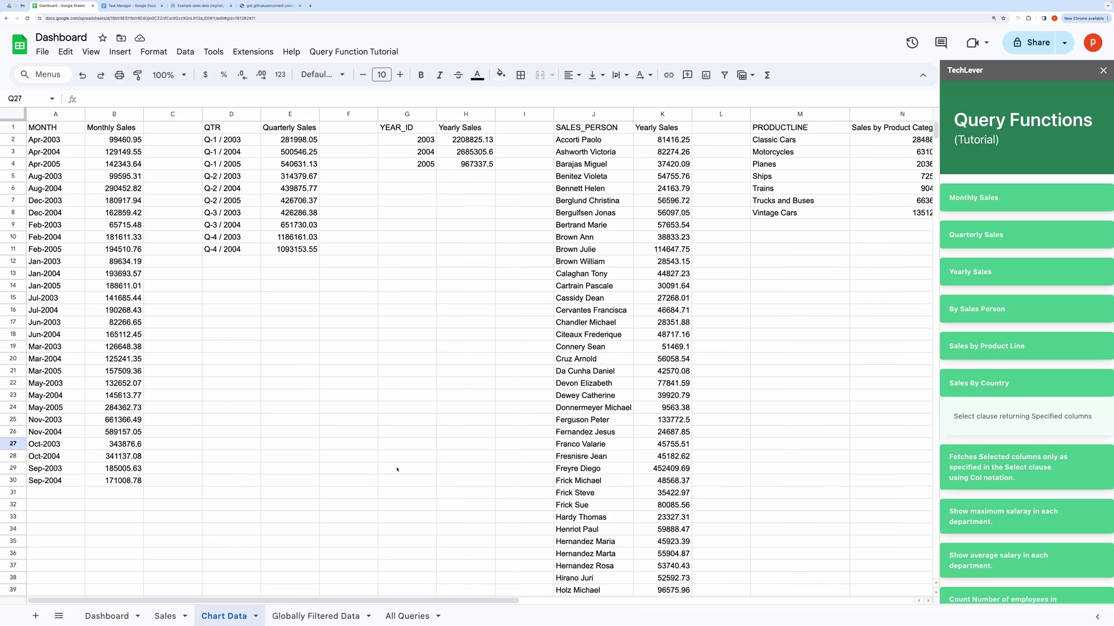
{"action": "left_click", "coordinate": [406, 432]}
{"action": "left_click", "coordinate": [1103, 70]}
{"action": "left_click", "coordinate": [388, 312]}
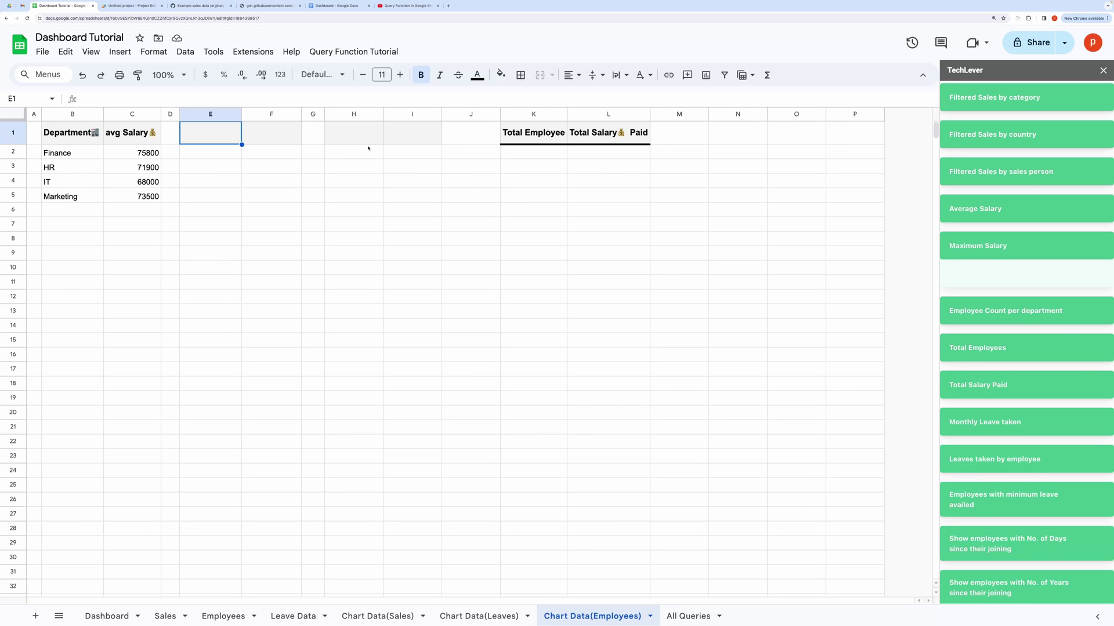
- Complete Chart Data(Employees) with the predefined Employee Count per department query in H1, Total Salary Paid in L2 and Total Employees in K2
{"action": "left_click", "coordinate": [361, 141]}
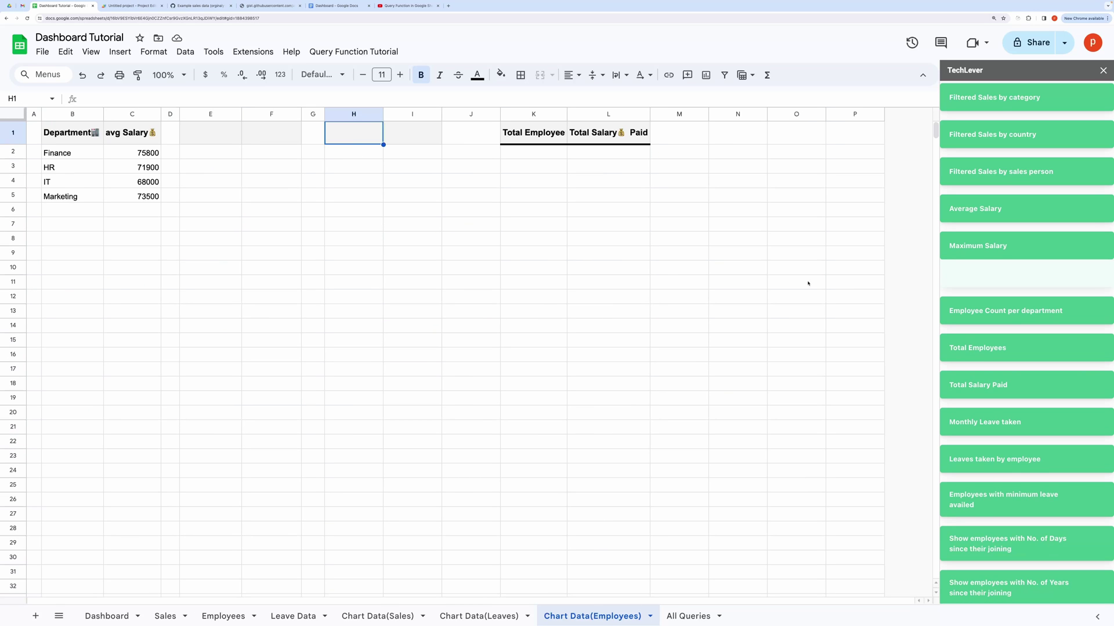
{"action": "left_click", "coordinate": [984, 311]}
{"action": "left_click", "coordinate": [593, 153]}
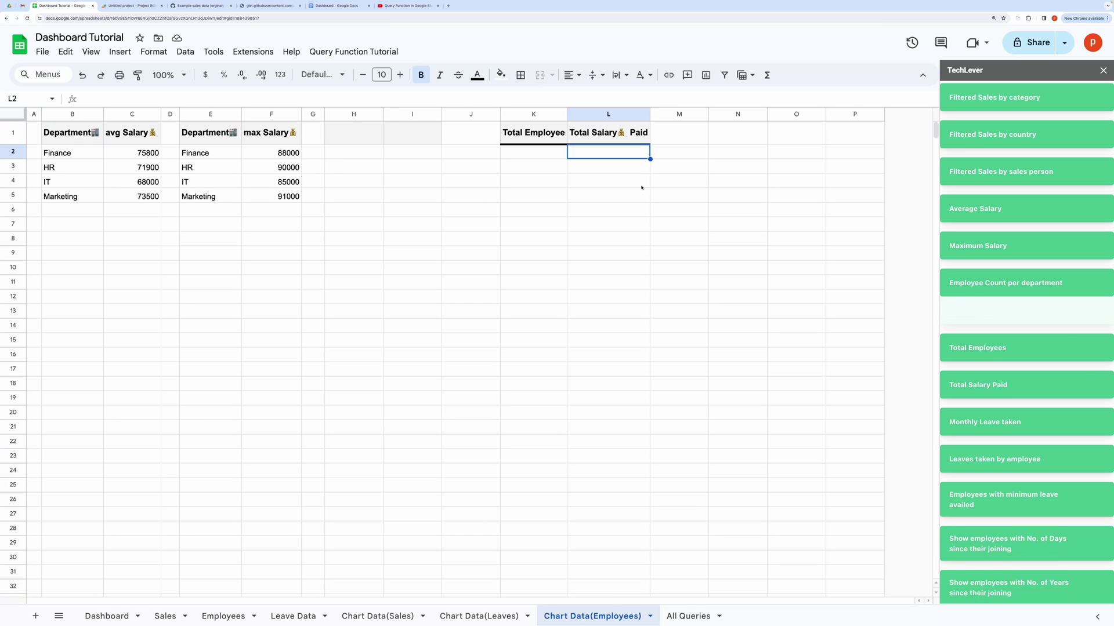
{"action": "left_click", "coordinate": [979, 387]}
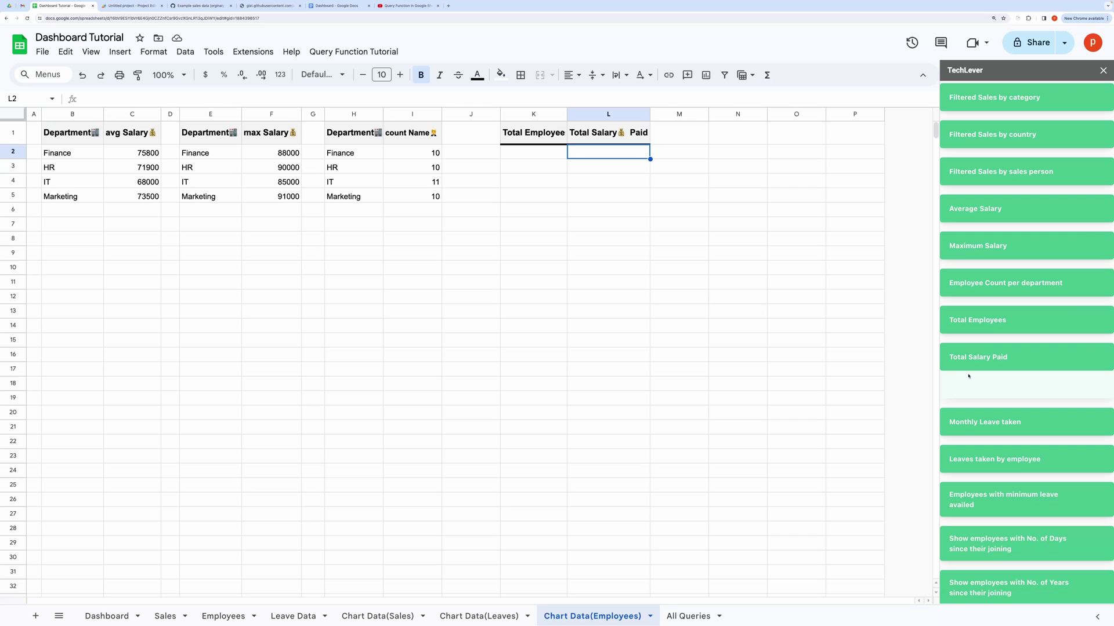
{"action": "left_click", "coordinate": [544, 157]}
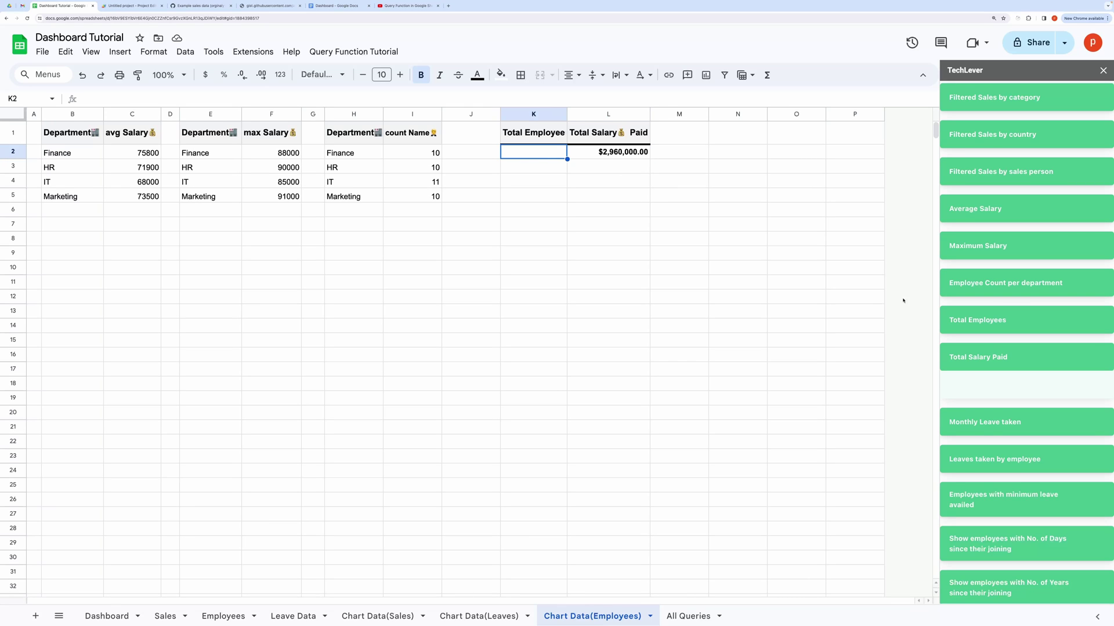
{"action": "left_click", "coordinate": [983, 320]}
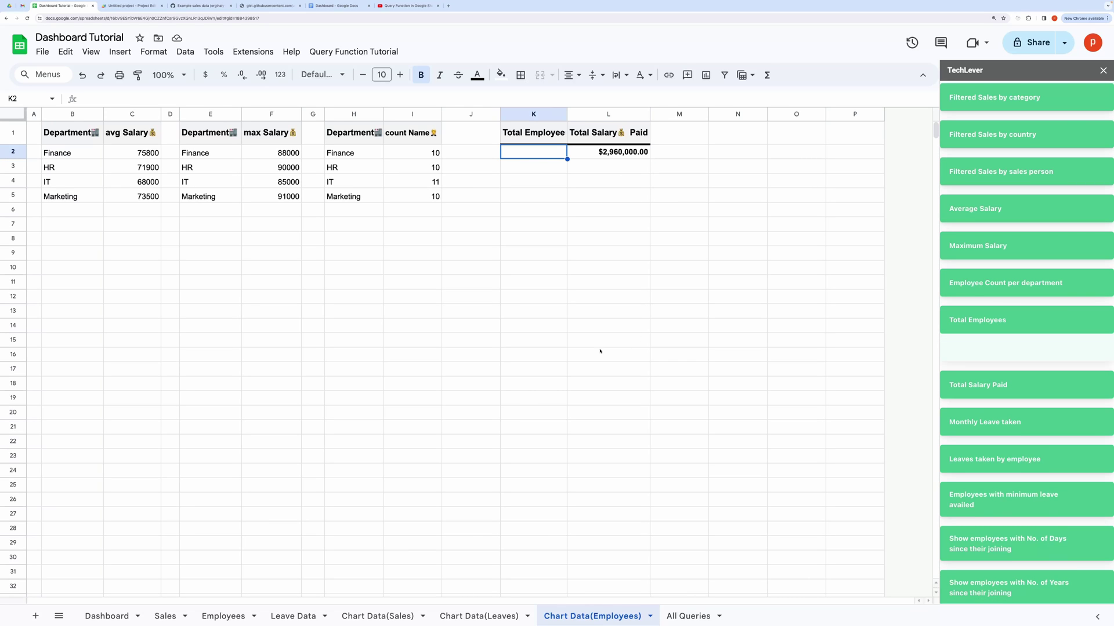
- On Chart Data(Leaves), insert the predefined Monthly Leave taken query in A1 and Leaves taken by employee in D1
{"action": "left_click", "coordinate": [491, 616]}
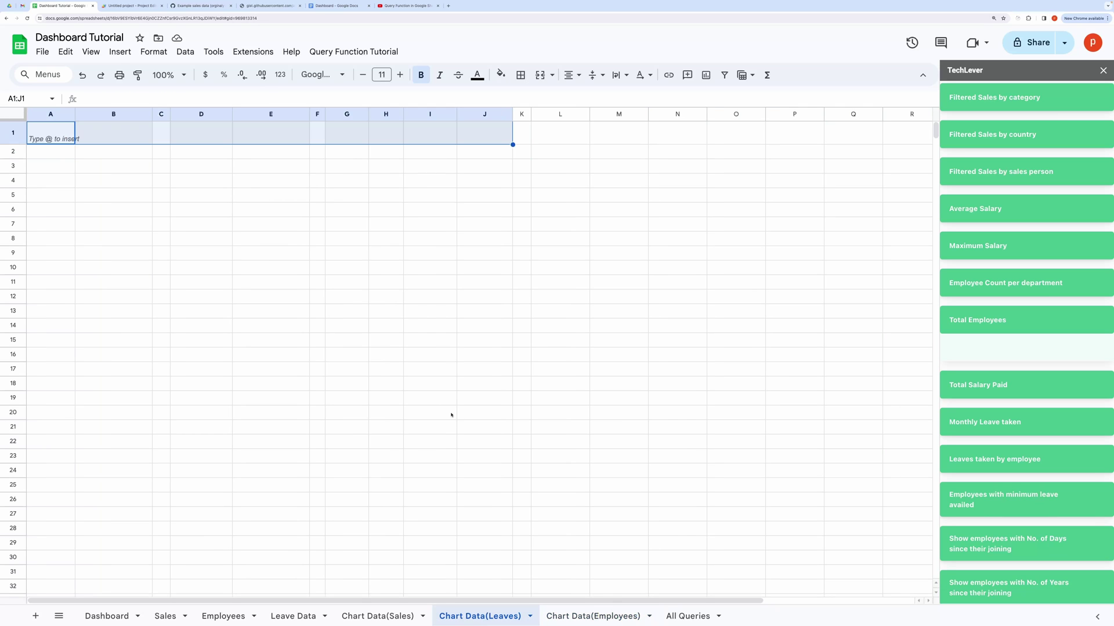
{"action": "left_click", "coordinate": [253, 293]}
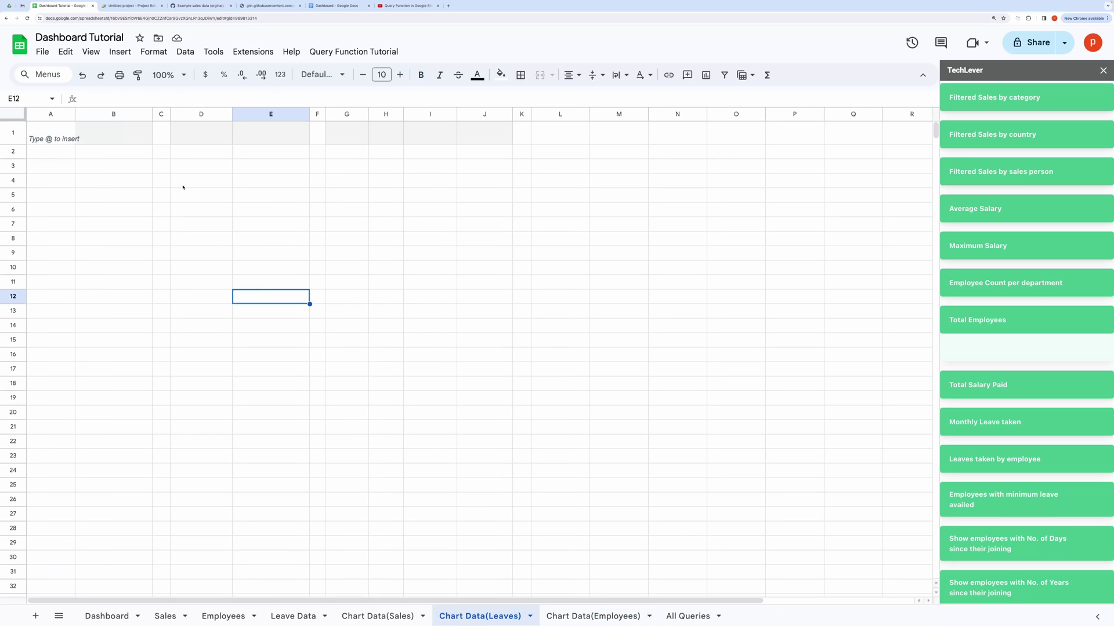
{"action": "left_click", "coordinate": [39, 140]}
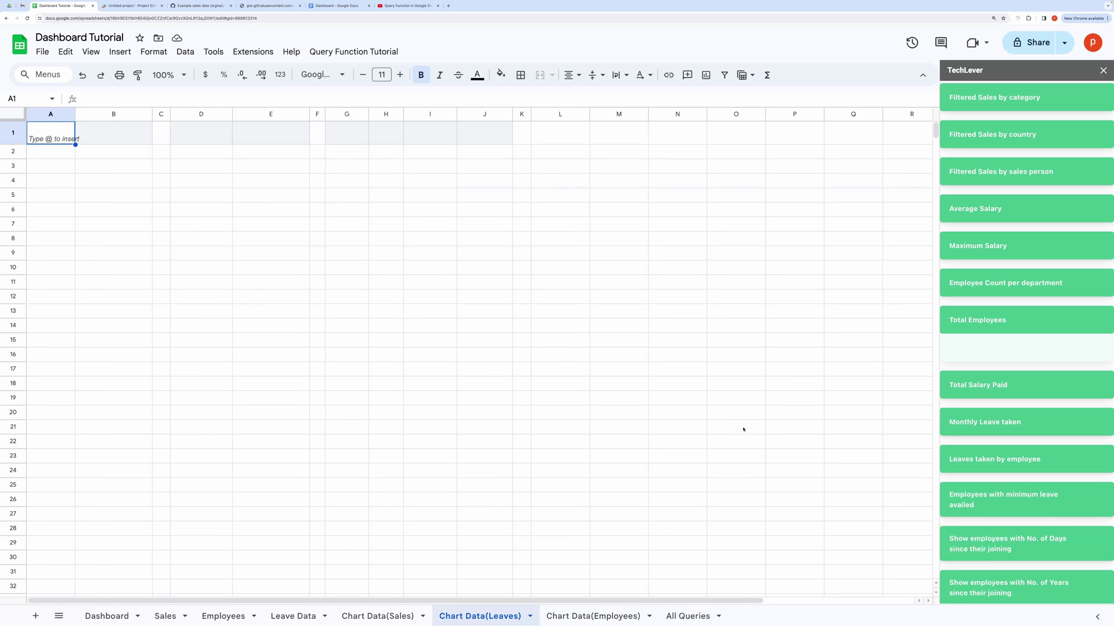
{"action": "left_click", "coordinate": [982, 423]}
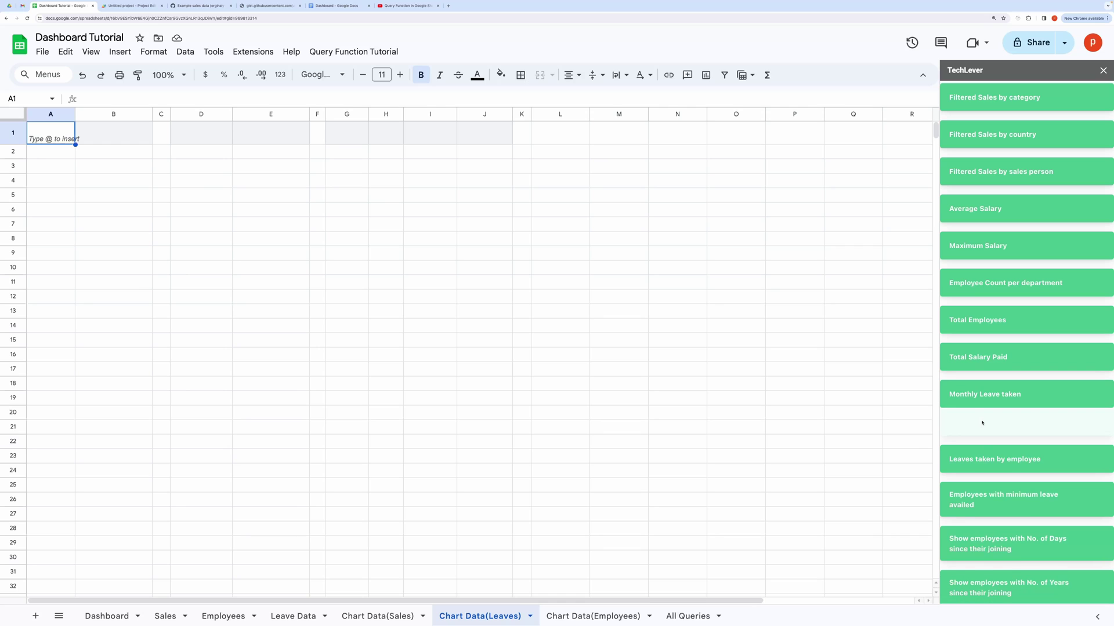
{"action": "left_click", "coordinate": [199, 143]}
{"action": "left_click", "coordinate": [975, 461]}
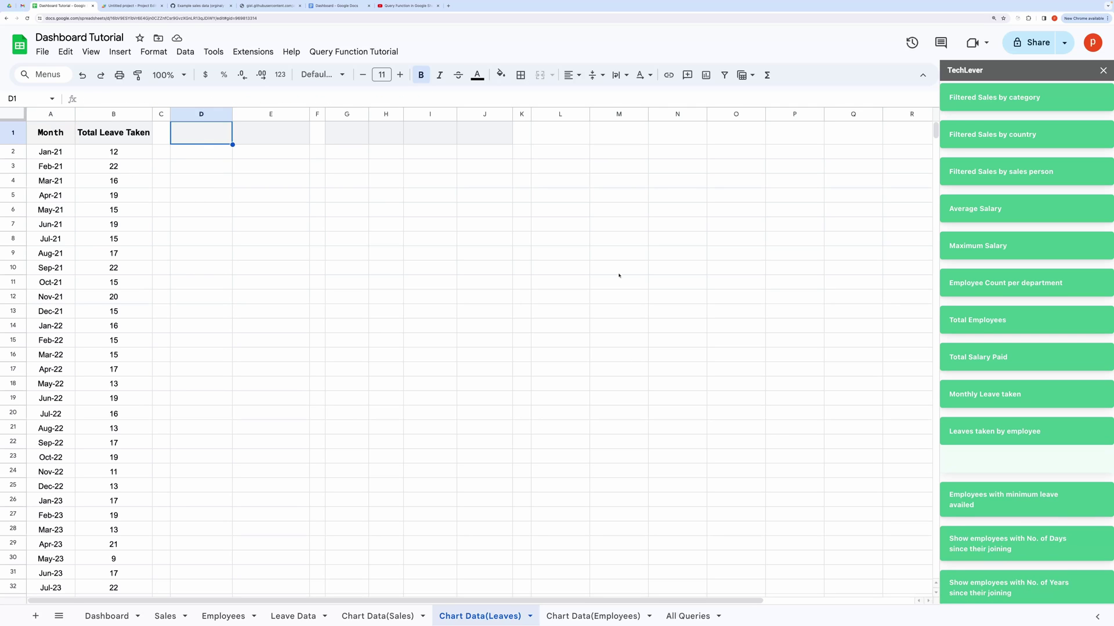
- Insert the predefined query for employees with minimum leave availed in G1 of Chart Data(Leaves)
{"action": "left_click", "coordinate": [358, 142]}
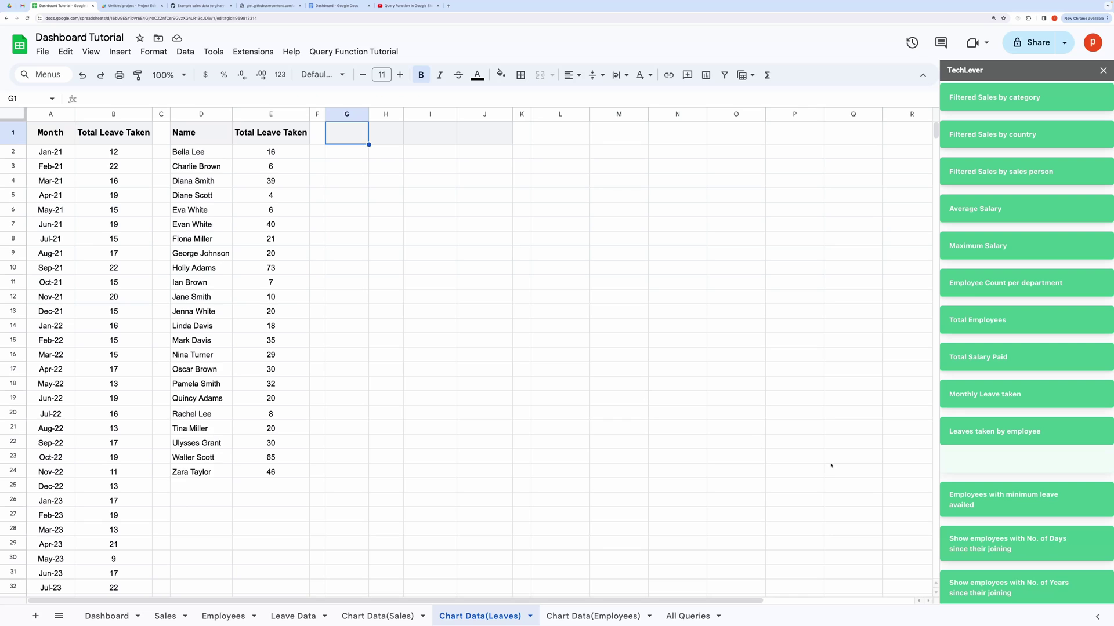
{"action": "left_click", "coordinate": [964, 506]}
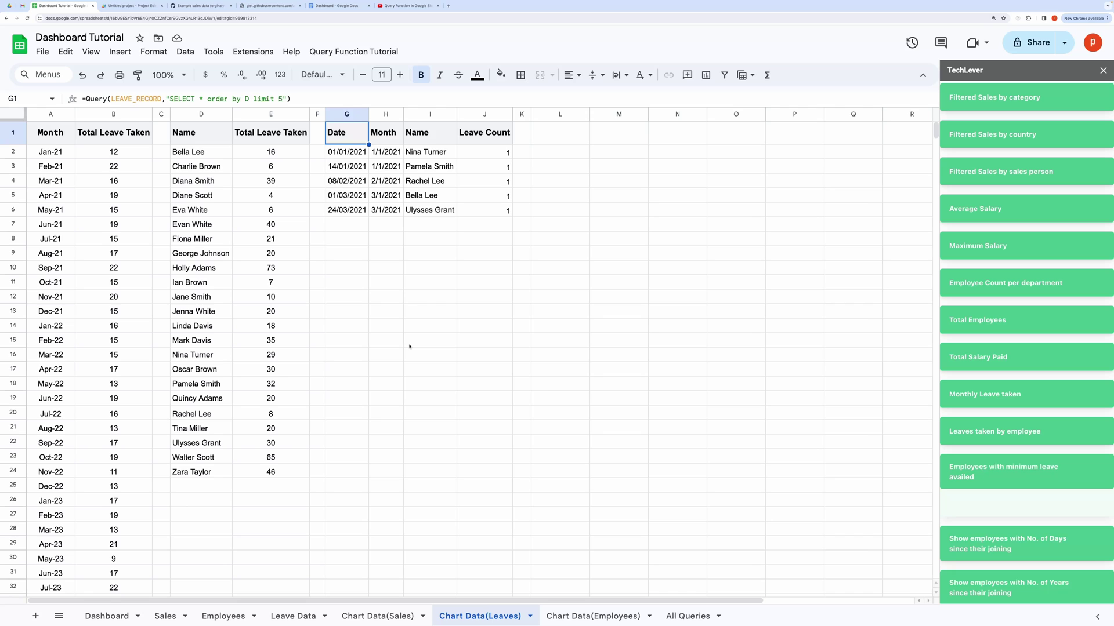
{"action": "scroll", "coordinate": [408, 347], "scroll_direction": "down", "scroll_amount": 1}
{"action": "scroll", "coordinate": [410, 352], "scroll_direction": "up", "scroll_amount": 1}
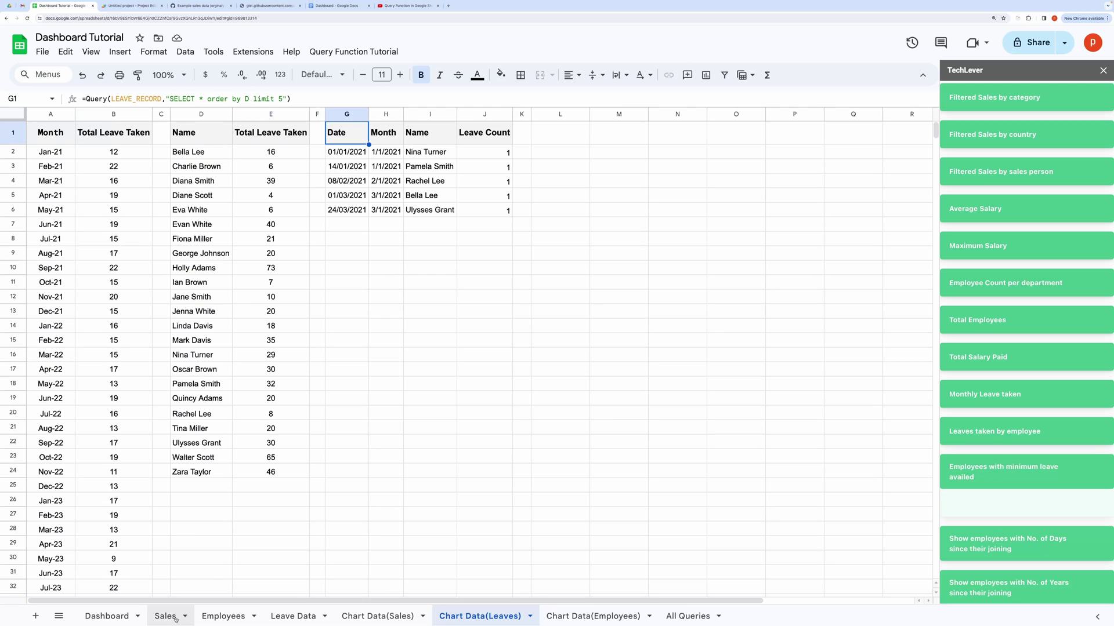
- On Chart Data(Sales), insert a pie chart of the quarterly sales in F1:G11 and place it below the quarterly table
{"action": "left_click", "coordinate": [371, 614]}
{"action": "left_click", "coordinate": [377, 422]}
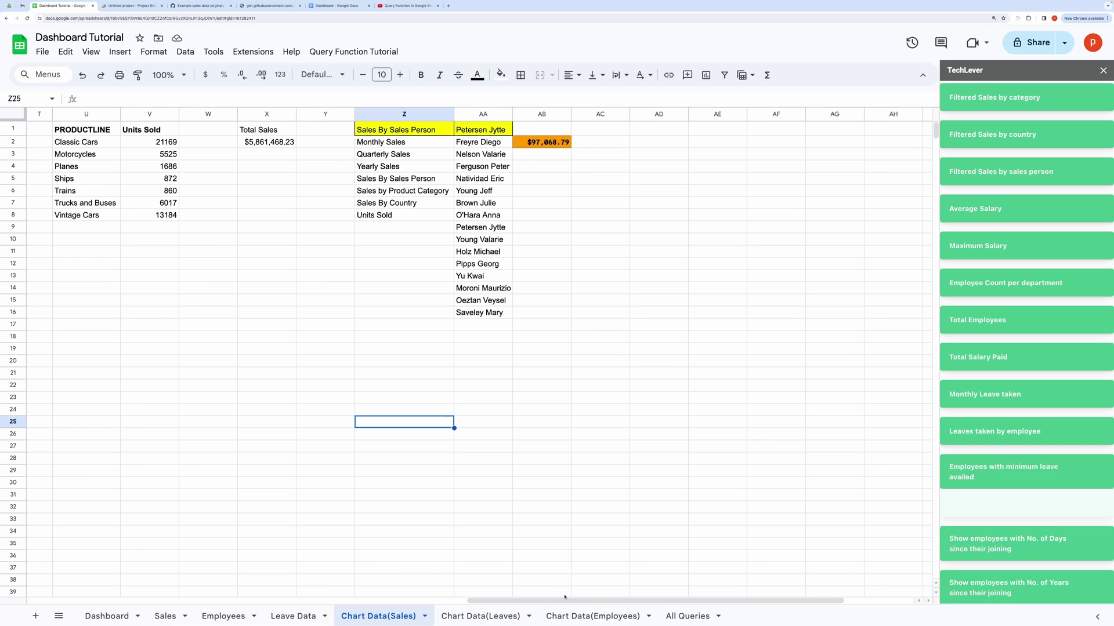
{"action": "left_click_drag", "start_coordinate": [565, 598], "coordinate": [224, 590]}
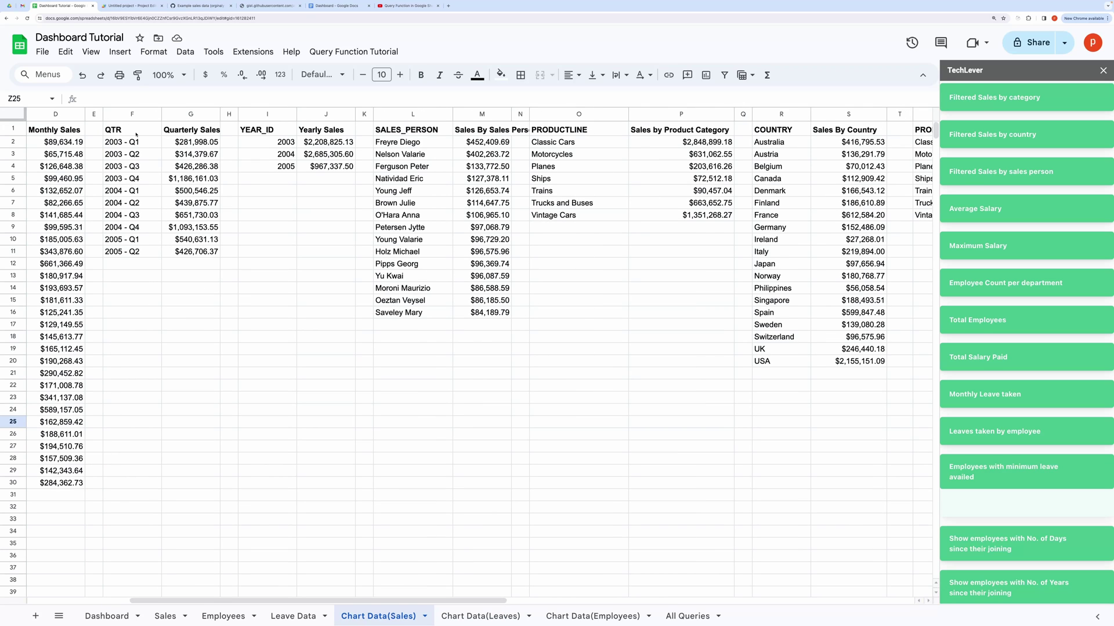
{"action": "left_click_drag", "start_coordinate": [134, 130], "coordinate": [198, 252]}
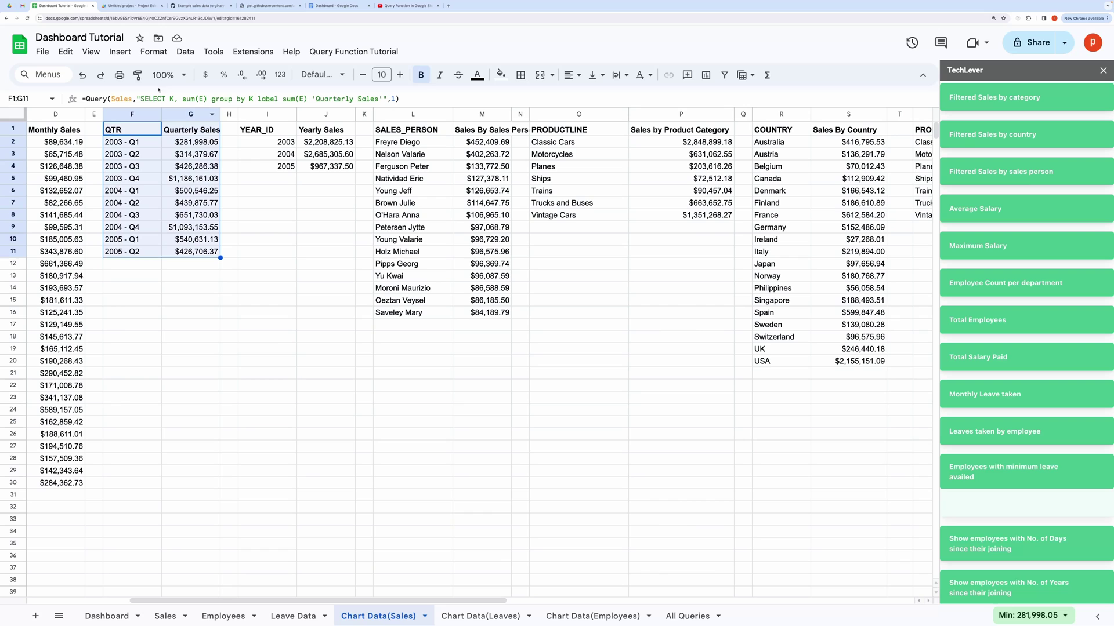
{"action": "left_click", "coordinate": [121, 52]}
{"action": "left_click", "coordinate": [161, 159]}
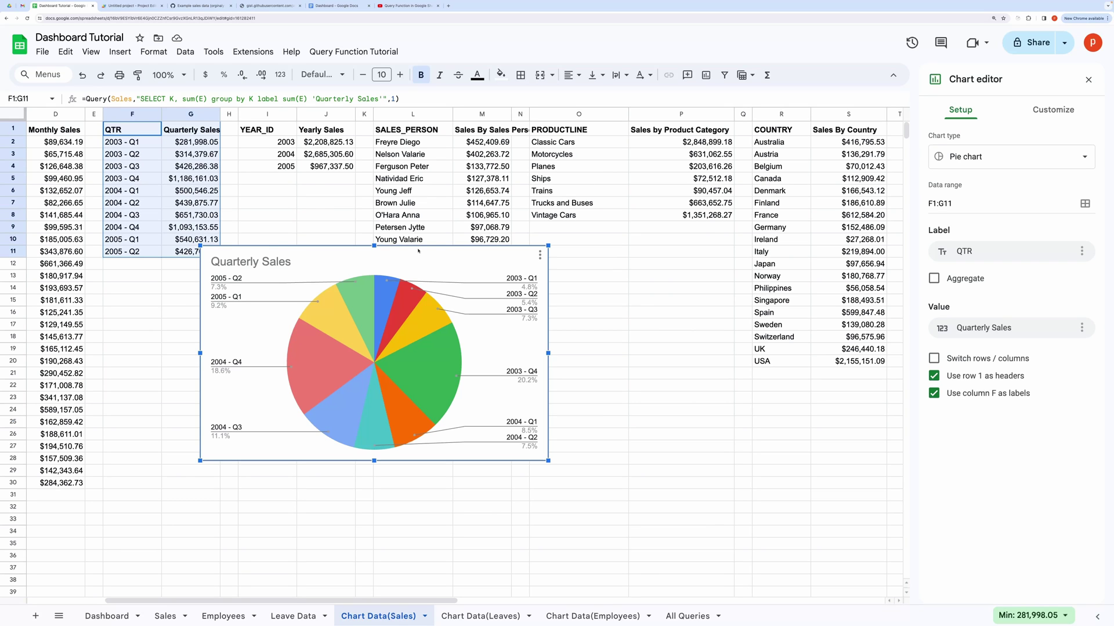
{"action": "left_click_drag", "start_coordinate": [417, 250], "coordinate": [253, 328]}
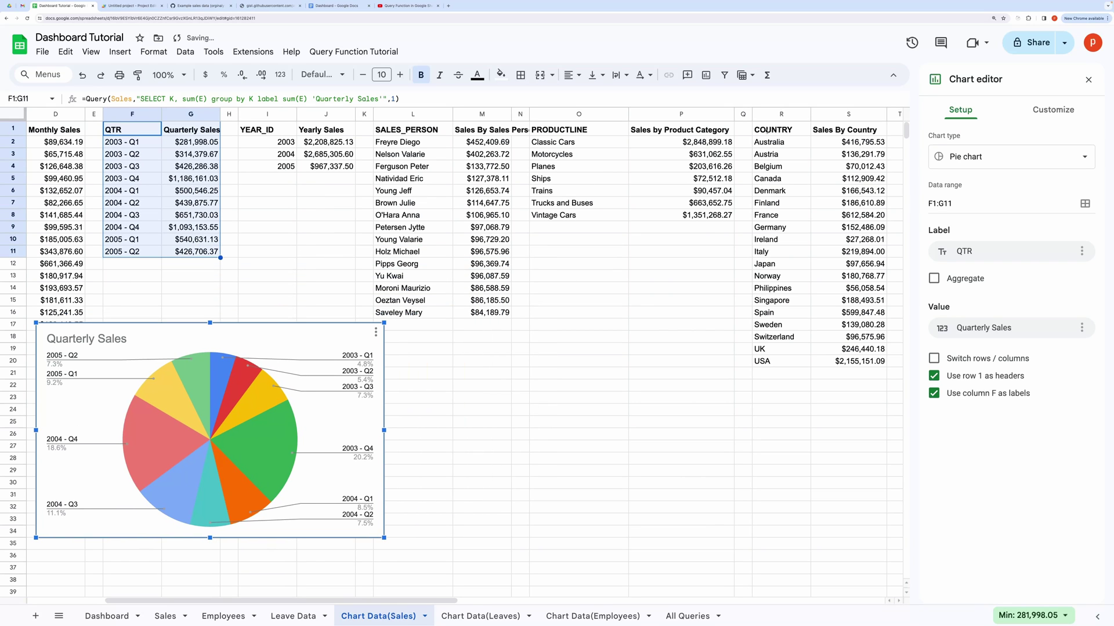
- Insert a geo chart of the sales by country in R1:S20 and move it over the quarterly sales pie chart
{"action": "left_click_drag", "start_coordinate": [766, 129], "coordinate": [860, 363]}
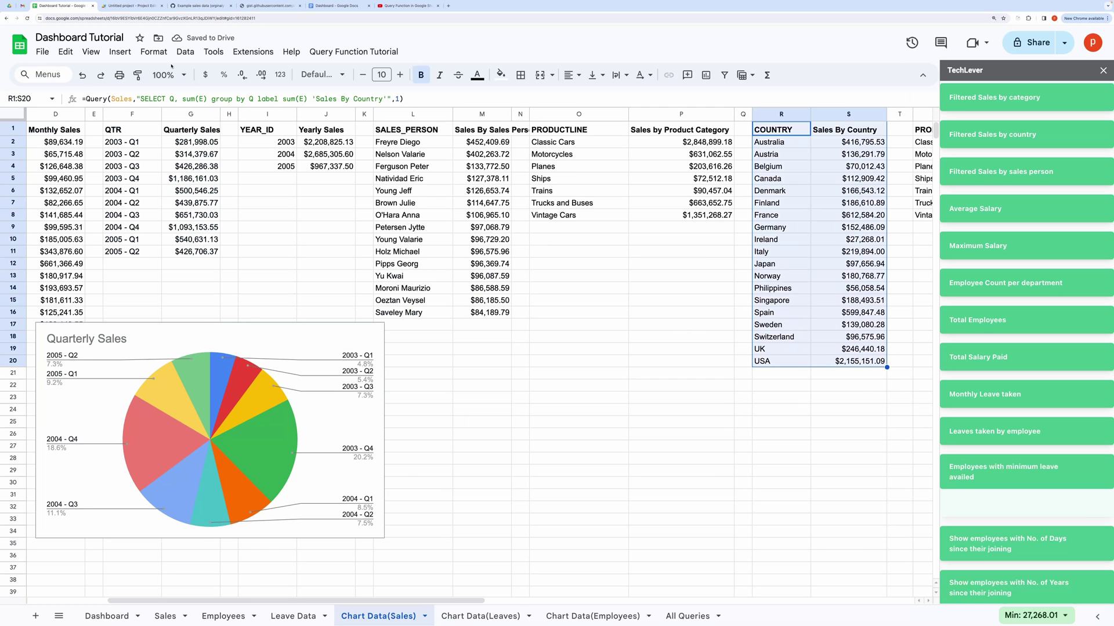
{"action": "left_click", "coordinate": [117, 54]}
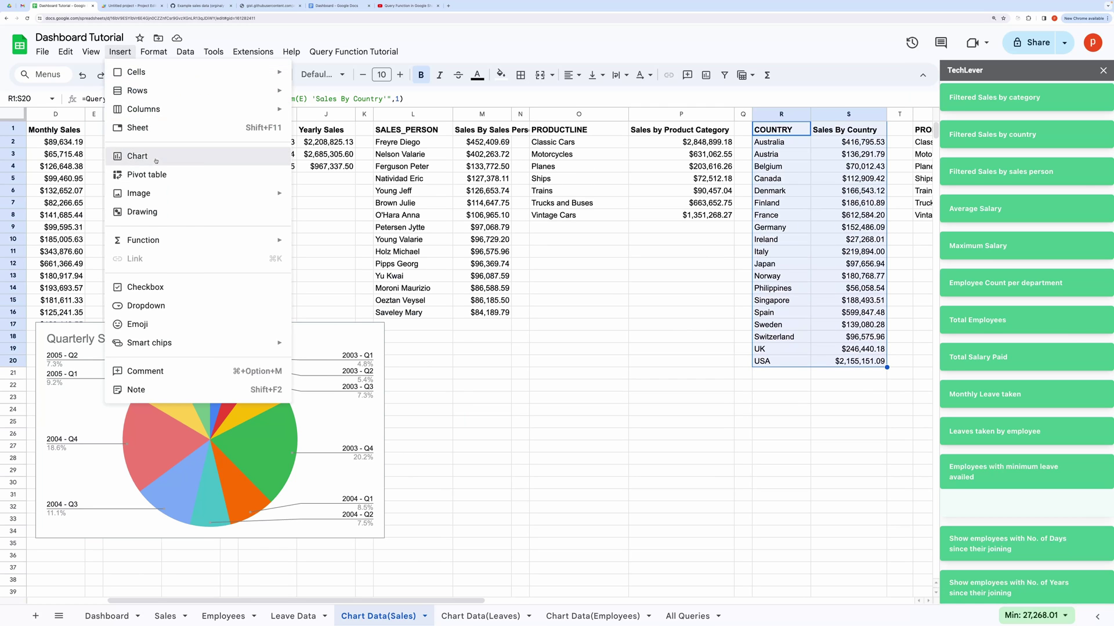
{"action": "left_click", "coordinate": [137, 156]}
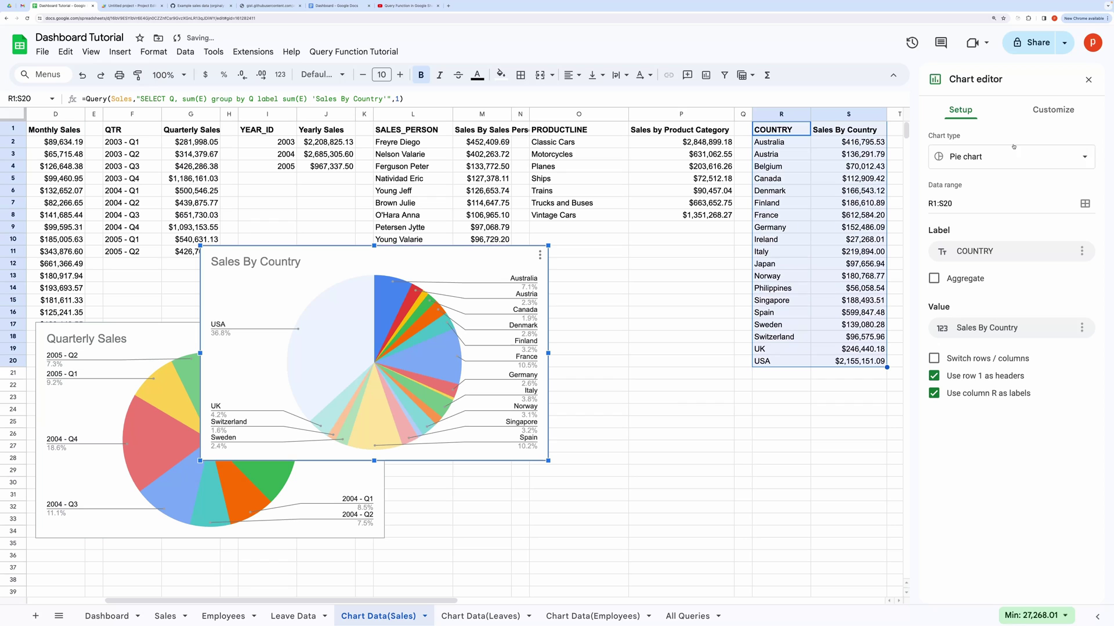
{"action": "left_click", "coordinate": [1084, 157]}
{"action": "scroll", "coordinate": [1066, 333], "scroll_direction": "down", "scroll_amount": 5}
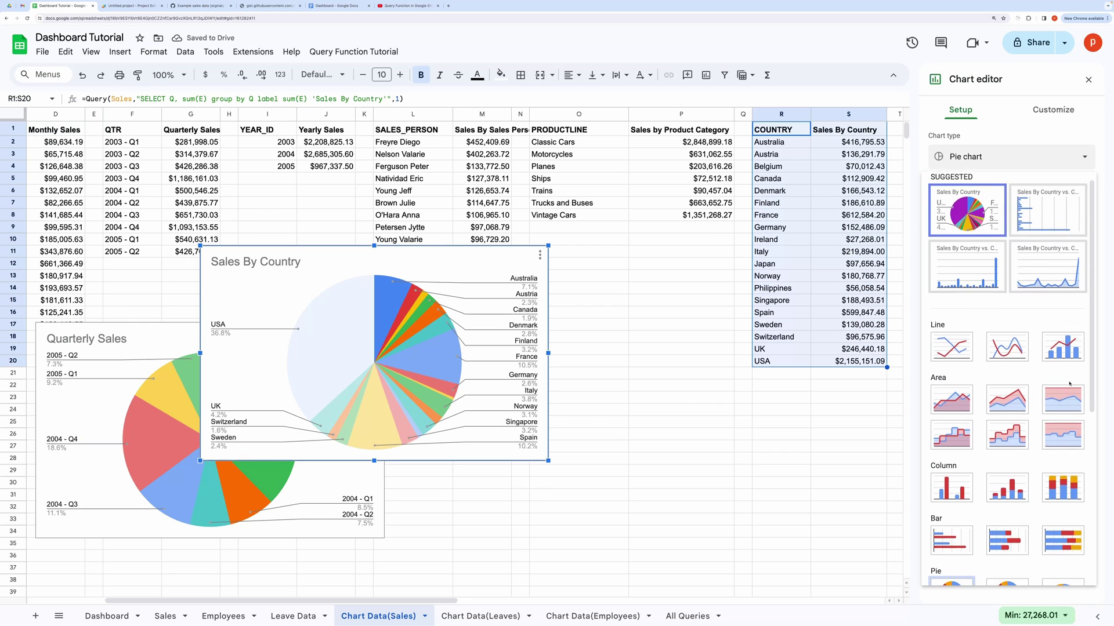
{"action": "left_click", "coordinate": [951, 403]}
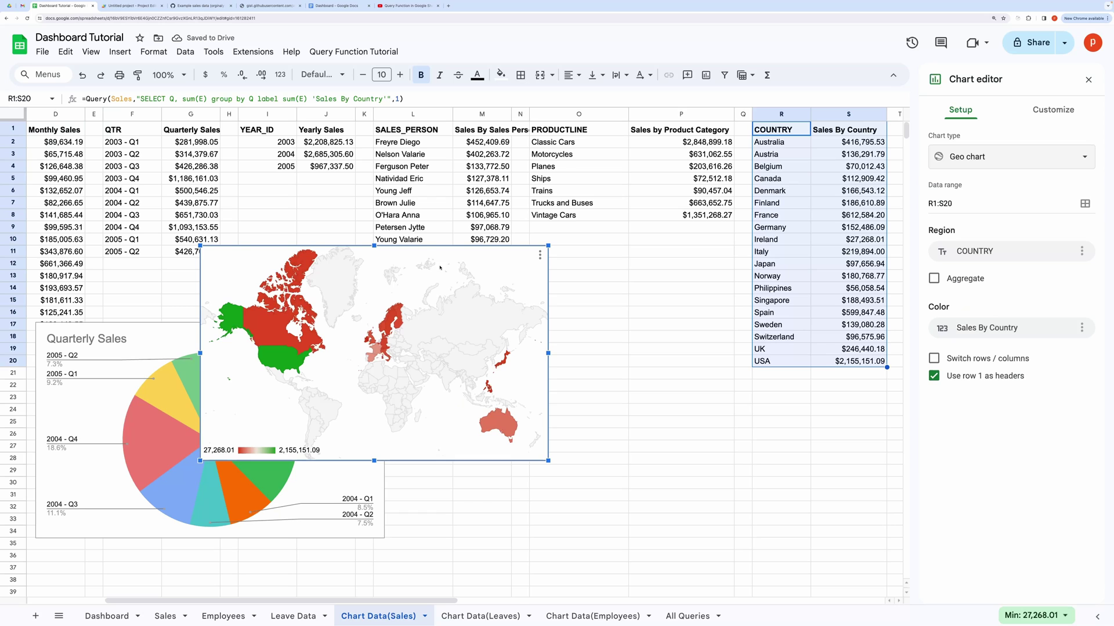
{"action": "left_click_drag", "start_coordinate": [417, 286], "coordinate": [297, 356]}
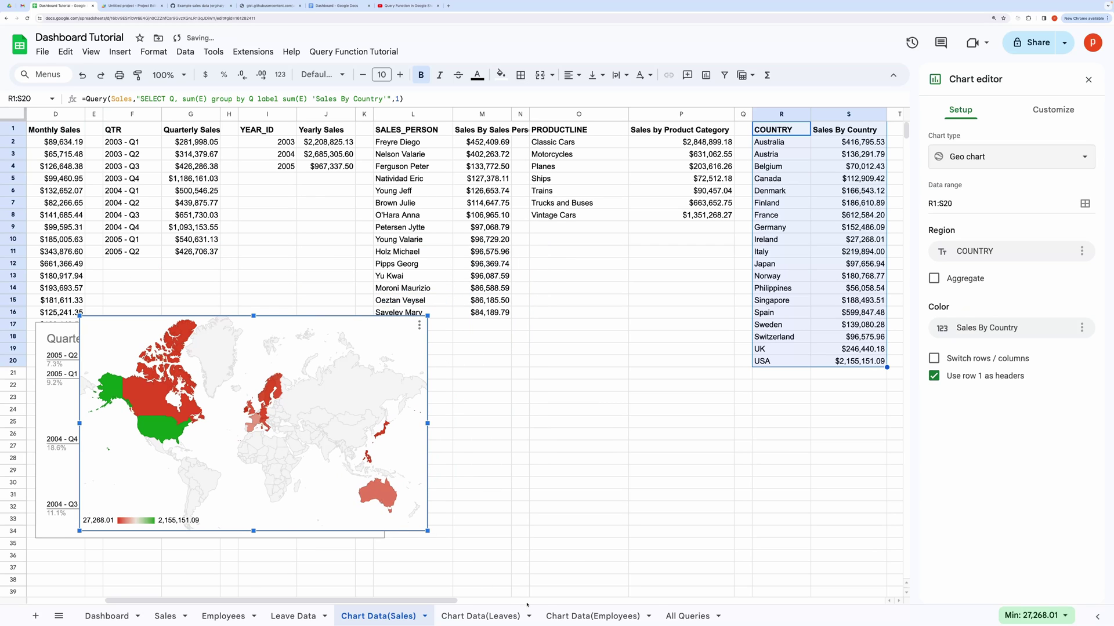
- On Chart Data(Employees), insert a scorecard chart of the total salary paid in L1:L2
{"action": "left_click", "coordinate": [601, 616]}
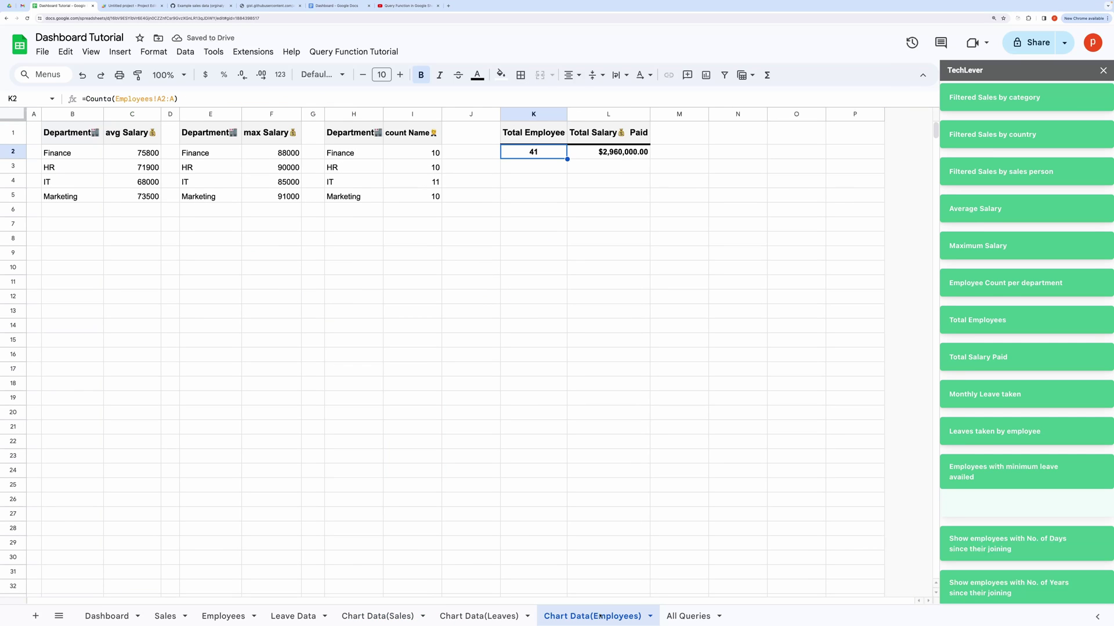
{"action": "left_click_drag", "start_coordinate": [603, 134], "coordinate": [606, 152]}
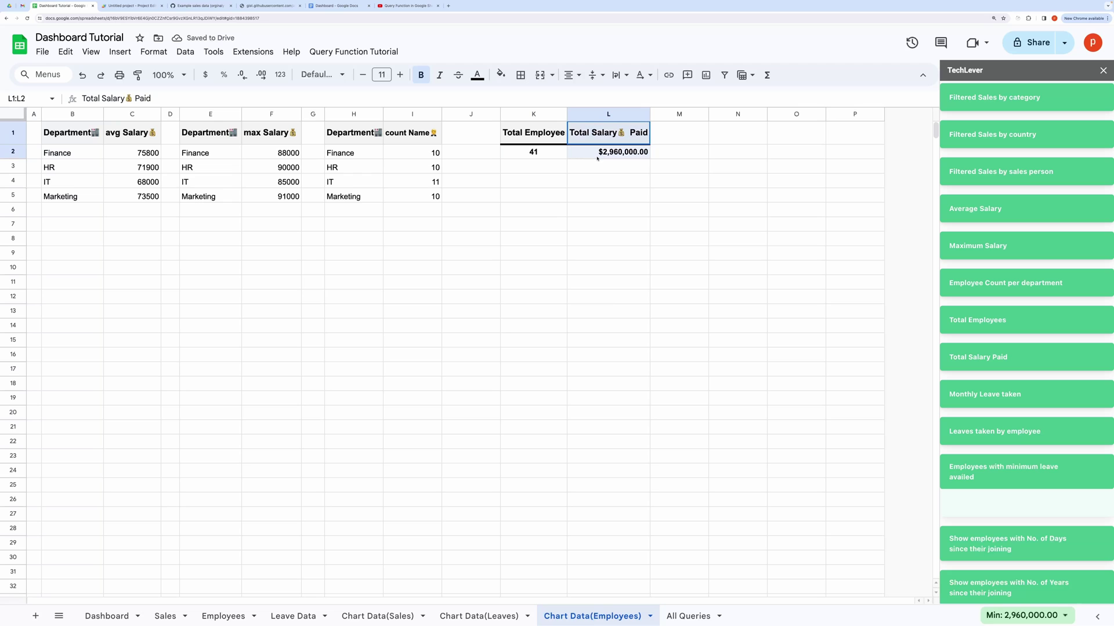
{"action": "left_click", "coordinate": [119, 52]}
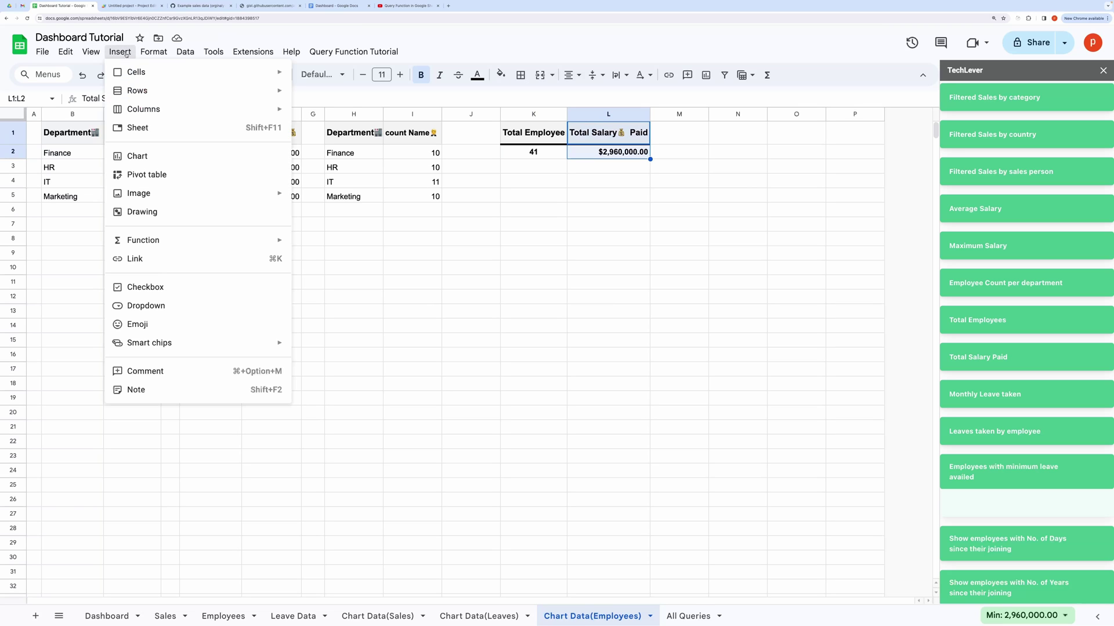
{"action": "left_click", "coordinate": [207, 156]}
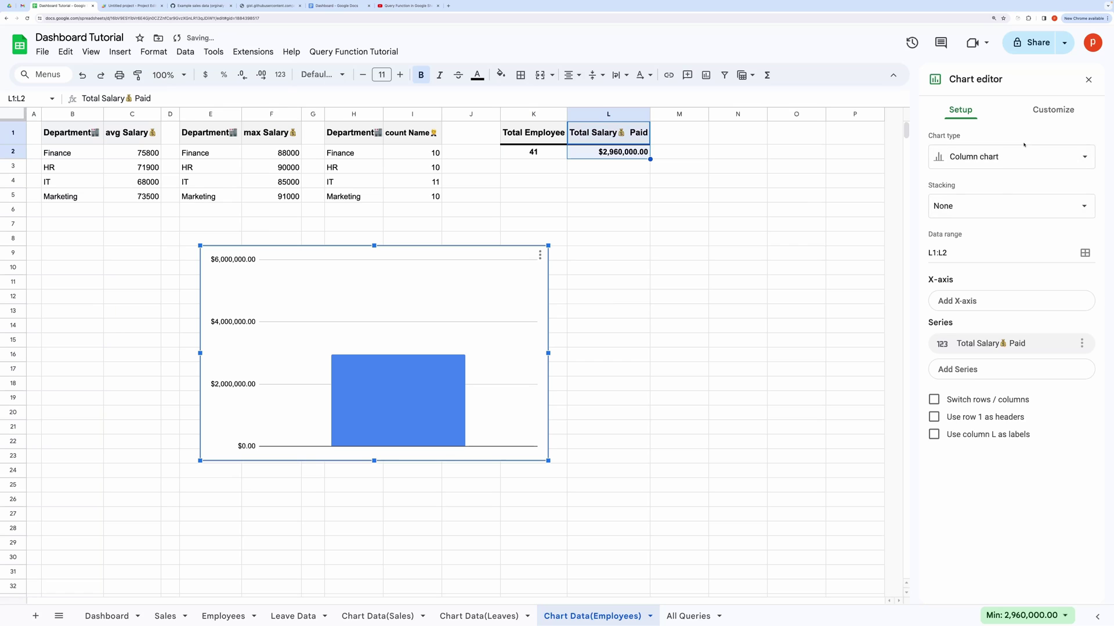
{"action": "left_click", "coordinate": [1023, 151]}
{"action": "scroll", "coordinate": [999, 499], "scroll_direction": "down", "scroll_amount": 10}
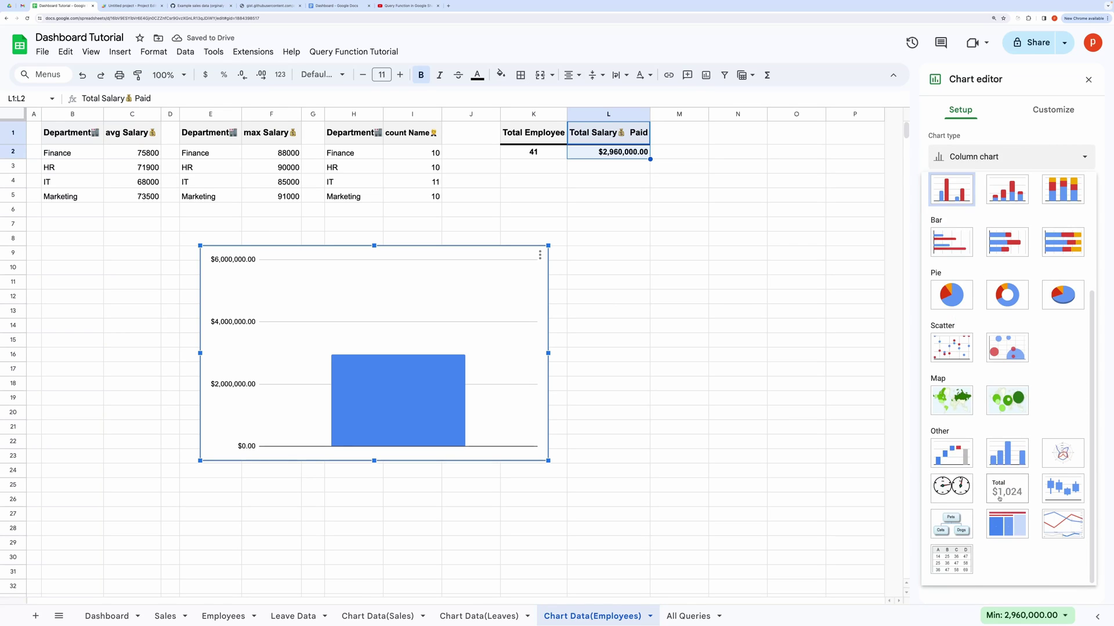
{"action": "left_click", "coordinate": [998, 497]}
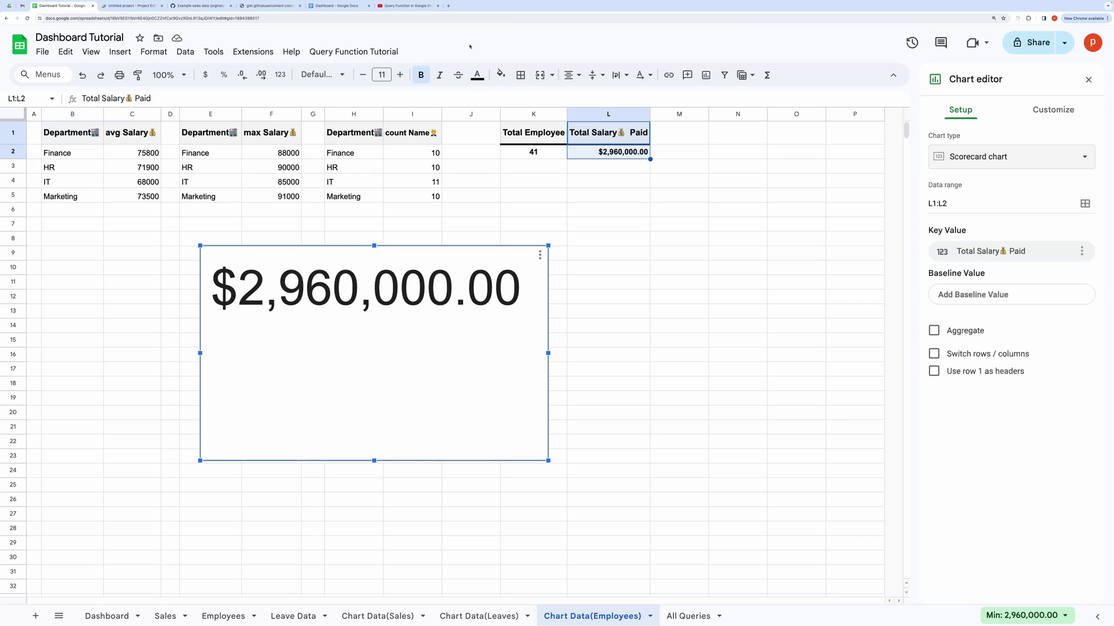
- In a new browser tab, search Google Images for "dashboard images" and preview the Opendatasoft data dashboard picture
{"action": "left_click", "coordinate": [448, 6]}
{"action": "left_click", "coordinate": [474, 168]}
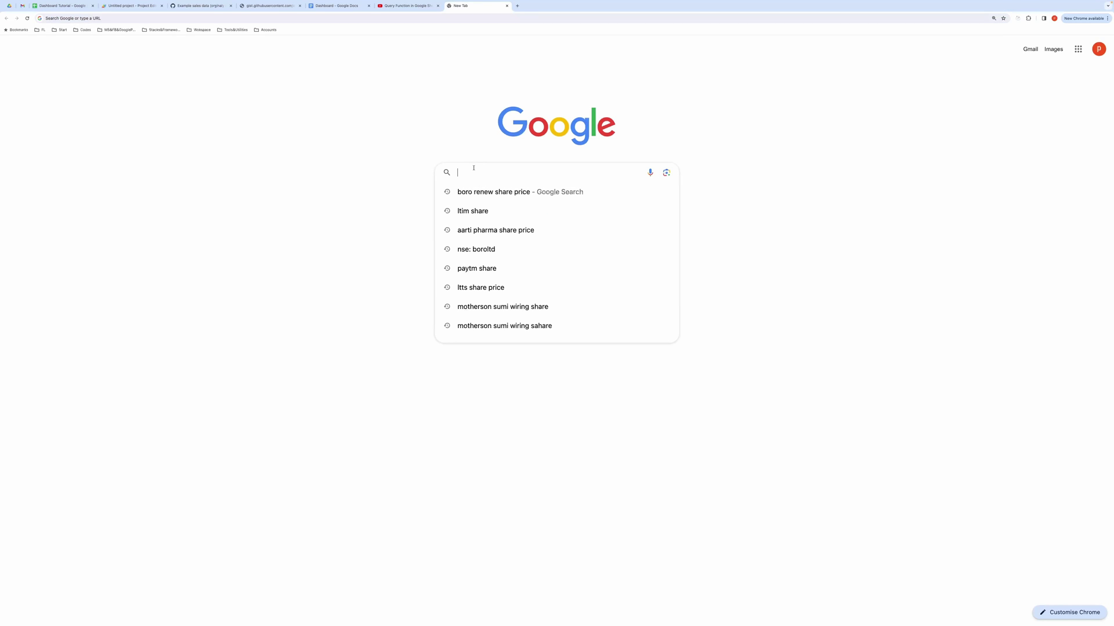
{"action": "type", "text": "dashbo"}
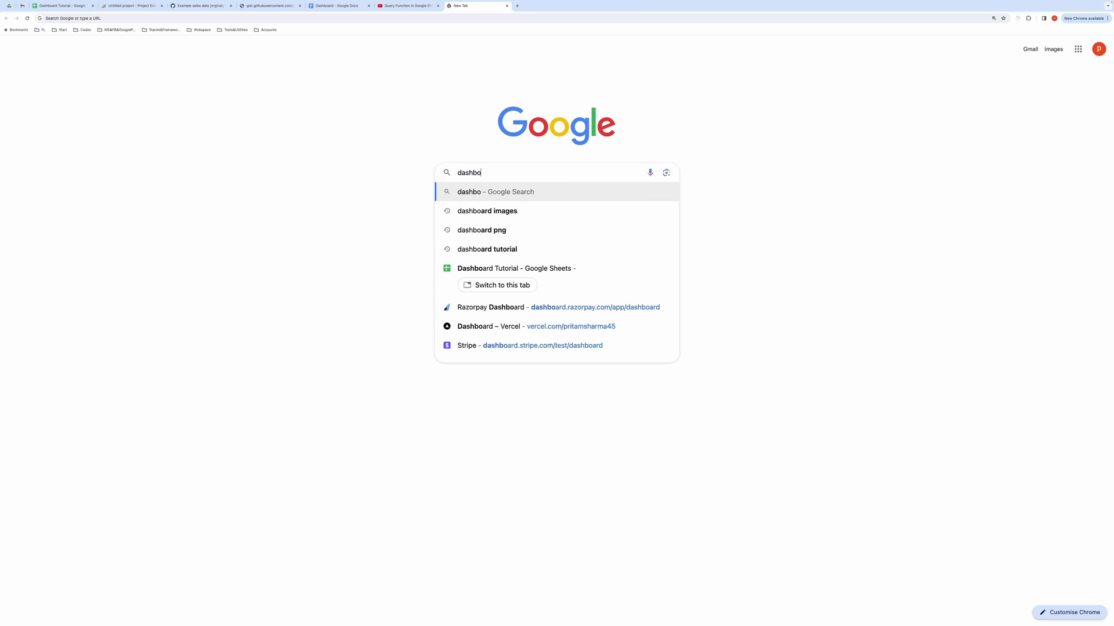
{"action": "type", "text": "ard images"}
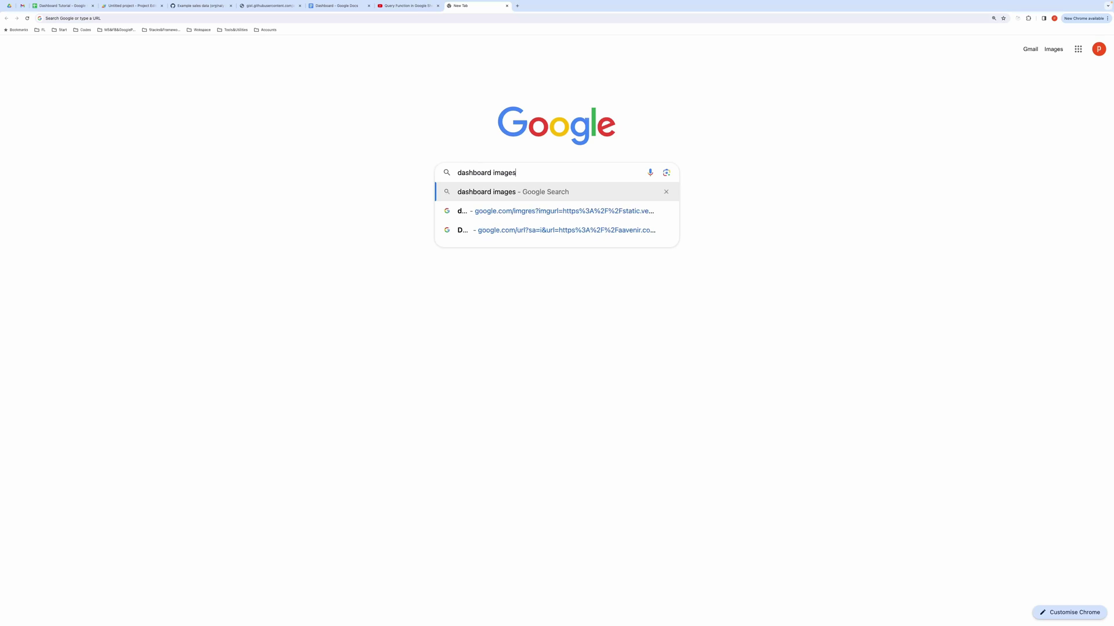
{"action": "key", "text": "Return"}
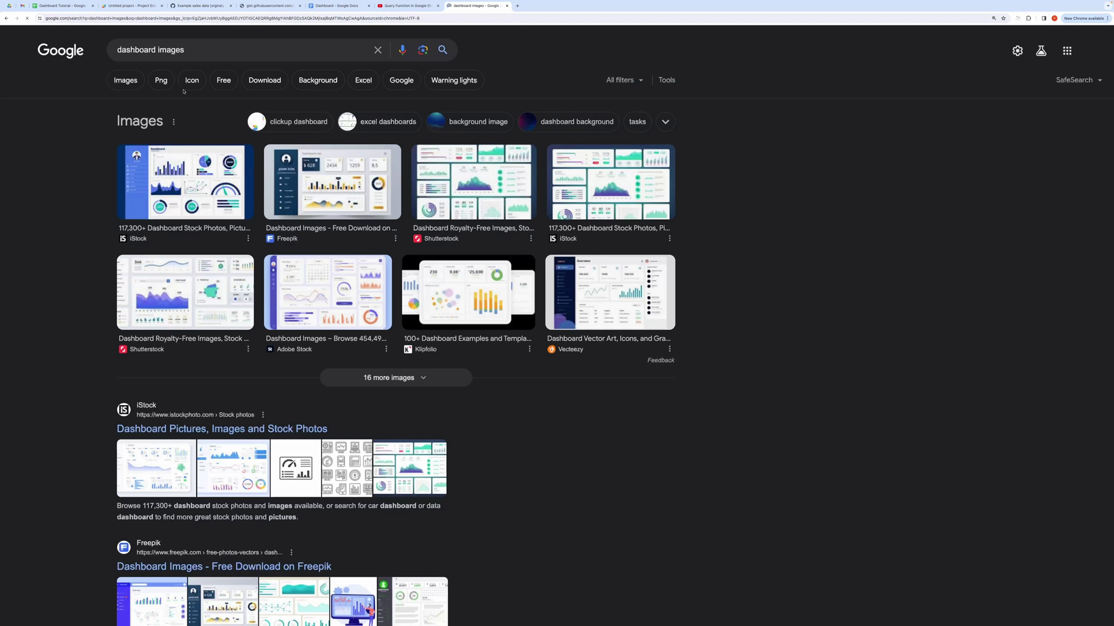
{"action": "left_click", "coordinate": [138, 80]}
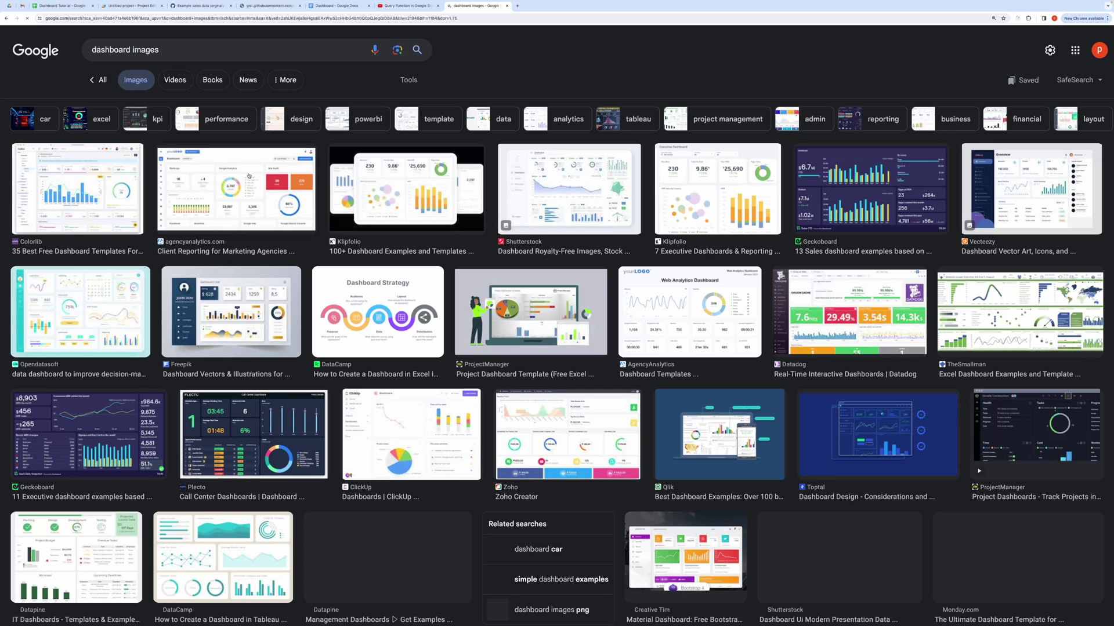
{"action": "left_click", "coordinate": [610, 212]}
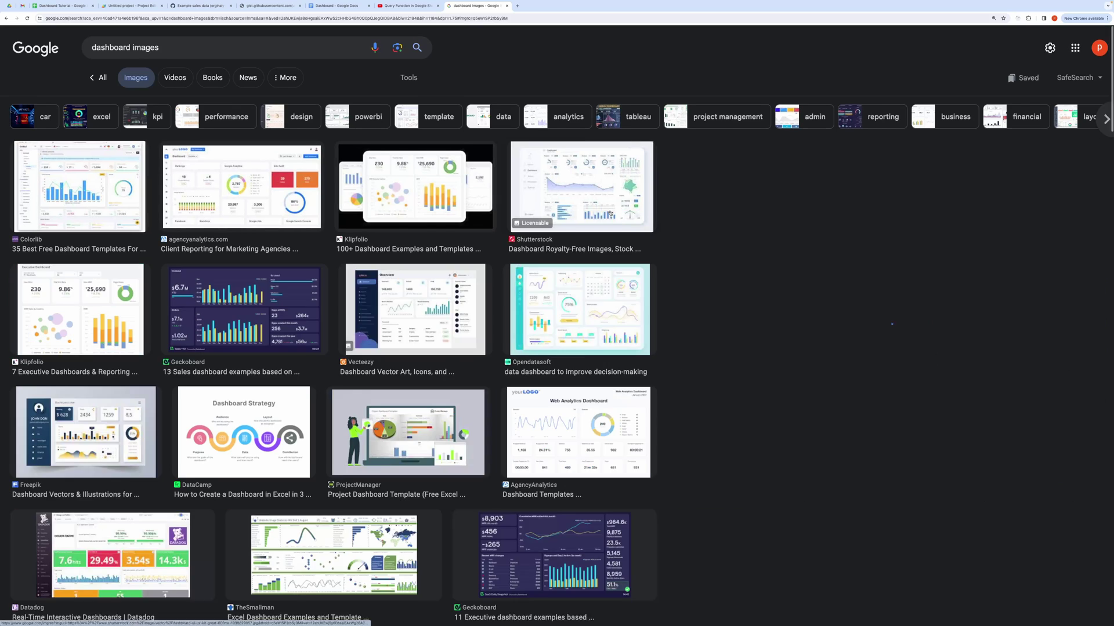
{"action": "left_click", "coordinate": [609, 244]}
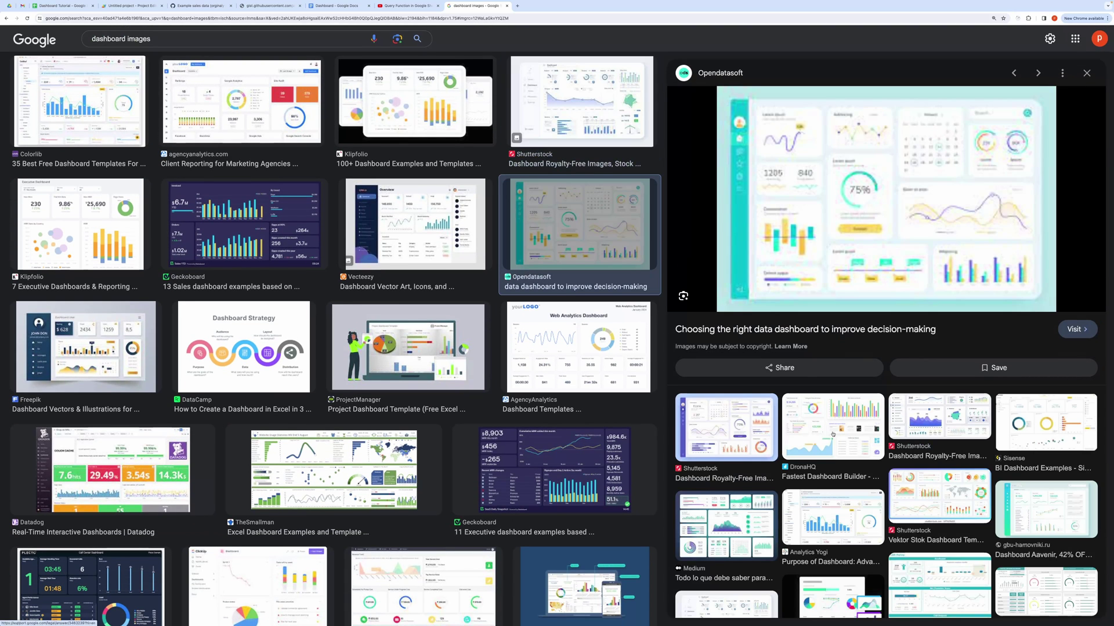
- Return to the Dashboard Tutorial spreadsheet and set the Dashboard sheet's sales period dropdown in C11 to Monthly Sales
{"action": "left_click", "coordinate": [59, 6]}
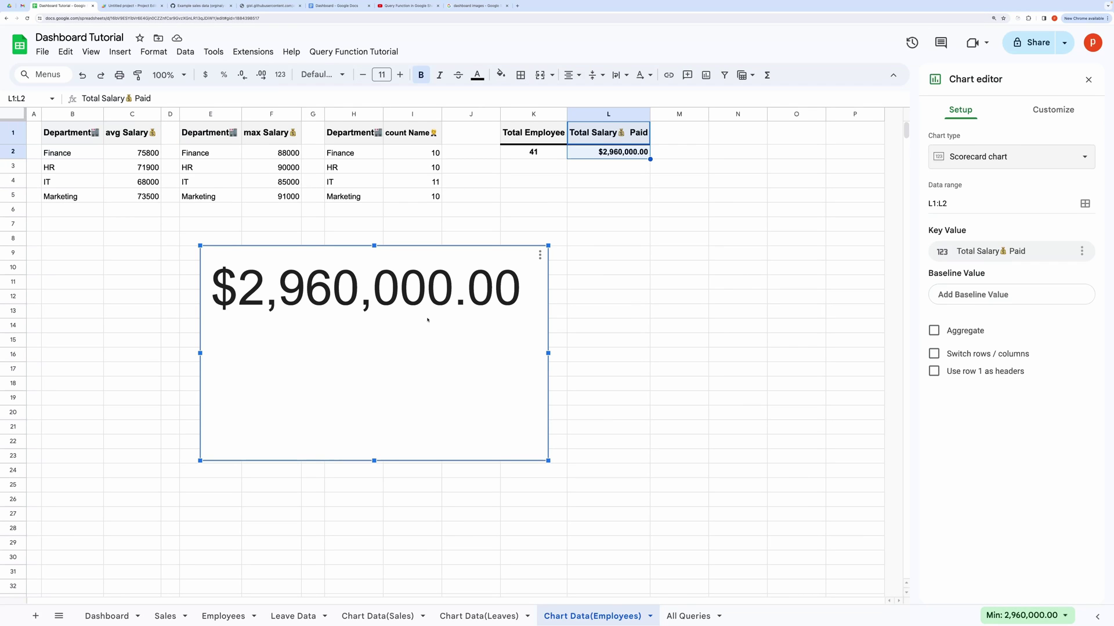
{"action": "left_click", "coordinate": [108, 606]}
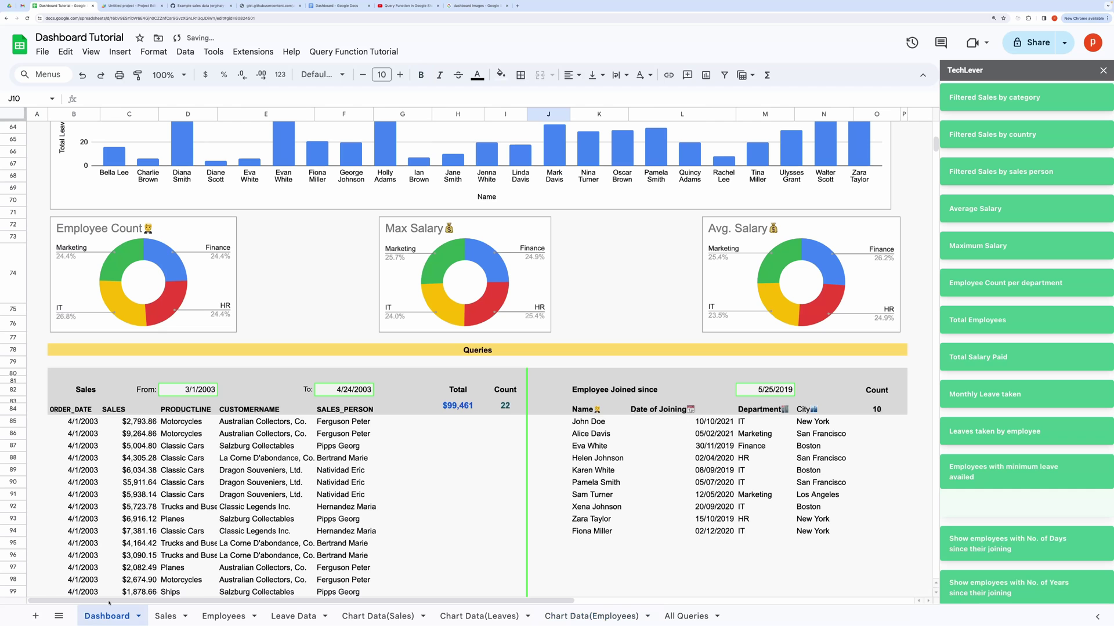
{"action": "scroll", "coordinate": [218, 352], "scroll_direction": "up", "scroll_amount": 8}
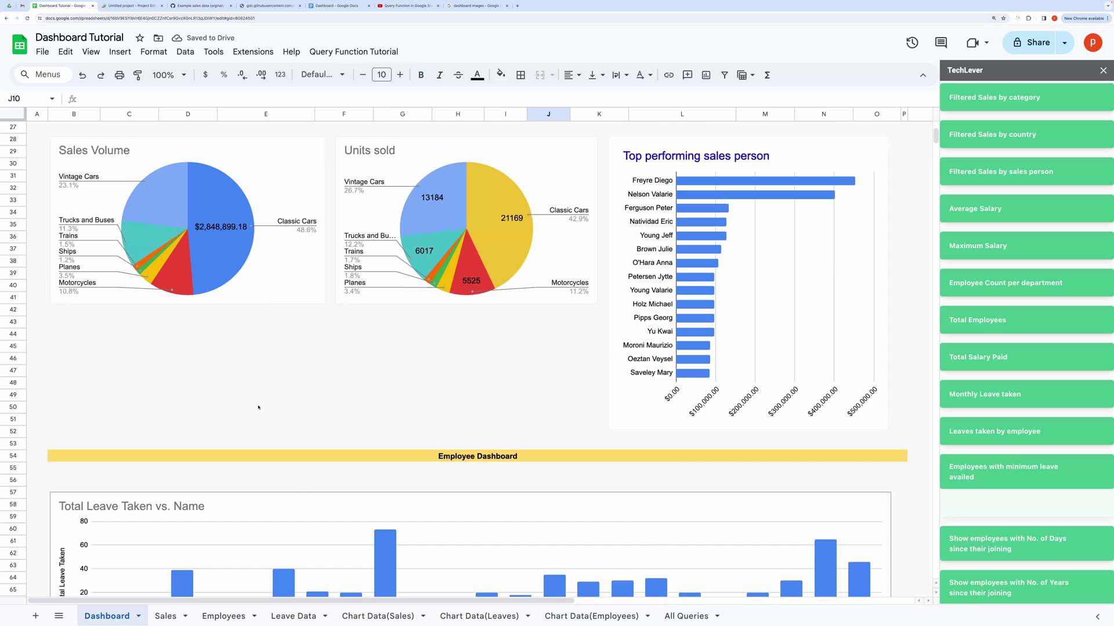
{"action": "scroll", "coordinate": [258, 408], "scroll_direction": "up", "scroll_amount": 6}
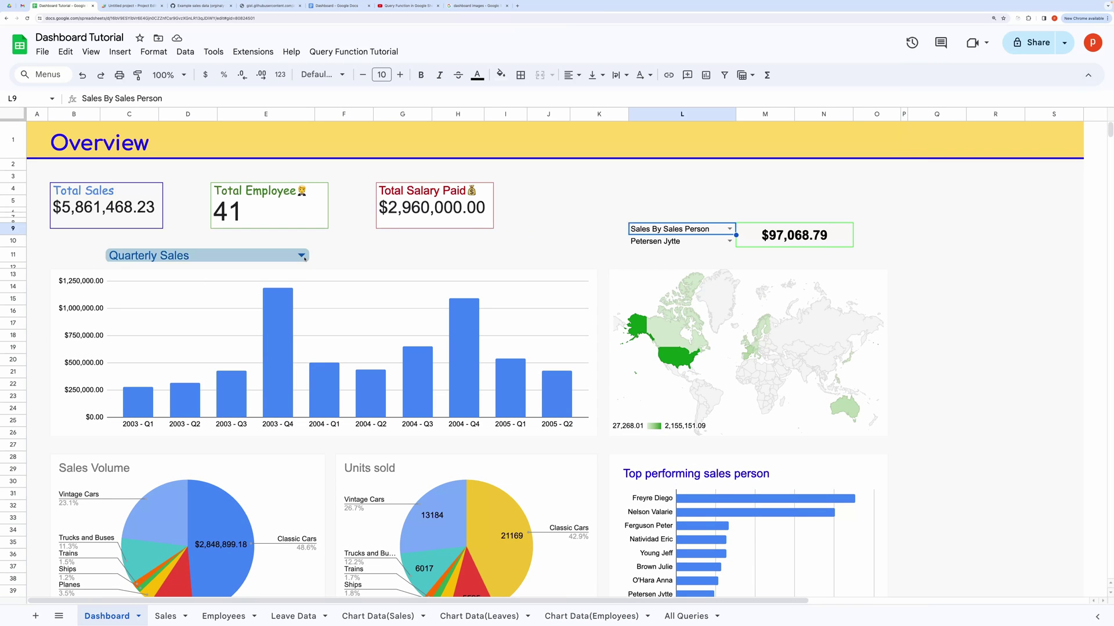
{"action": "left_click", "coordinate": [302, 256]}
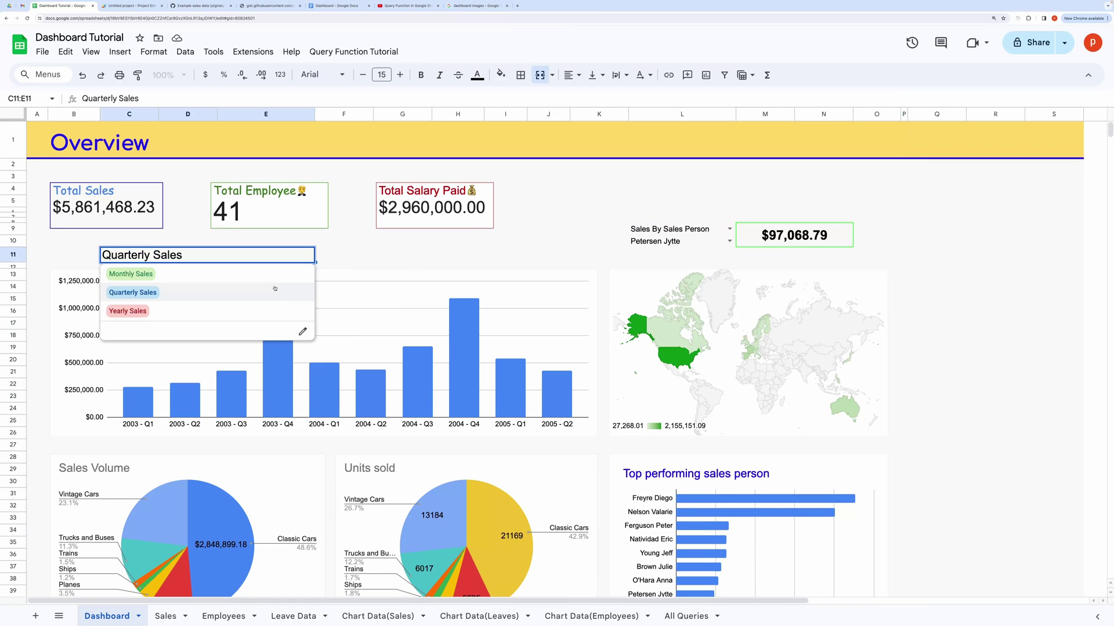
{"action": "left_click", "coordinate": [277, 281]}
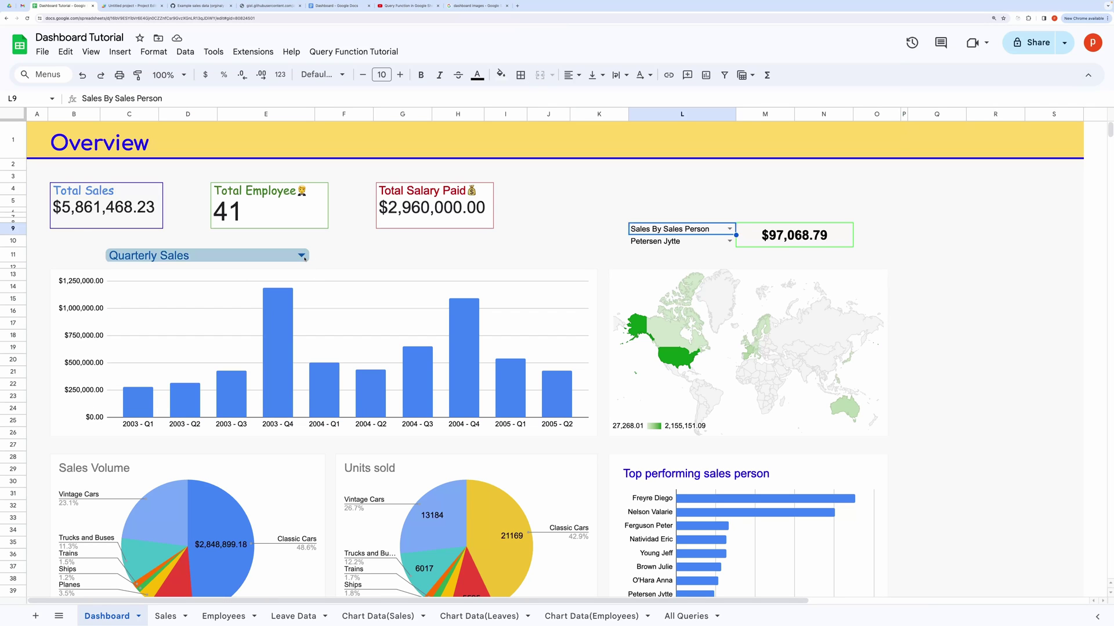
{"action": "left_click", "coordinate": [302, 256]}
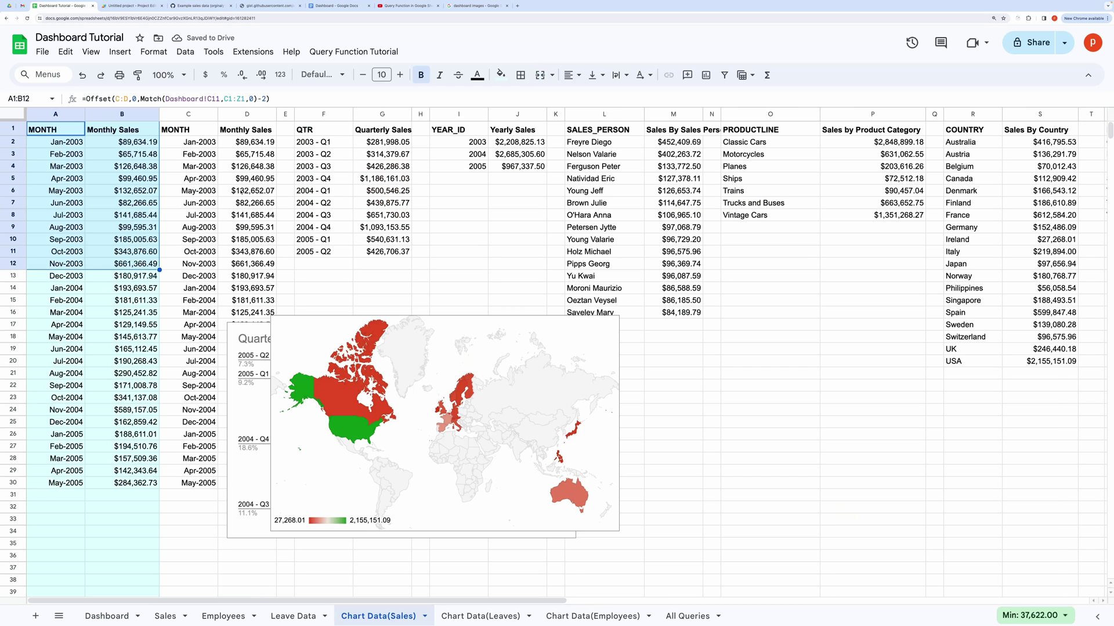
- On Chart Data(Sales), examine the heading cells of the monthly, quarterly and yearly sales tables
{"action": "left_click", "coordinate": [246, 129]}
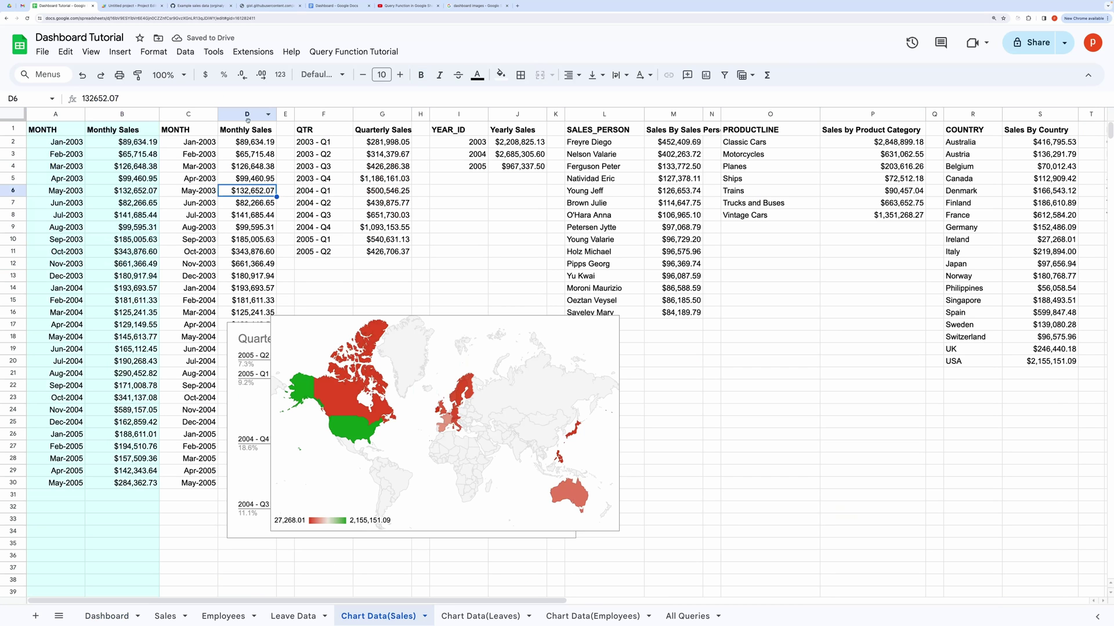
{"action": "left_click", "coordinate": [376, 130]}
{"action": "key", "text": "Right"}
{"action": "key", "text": "Right"}
{"action": "key", "text": "Right"}
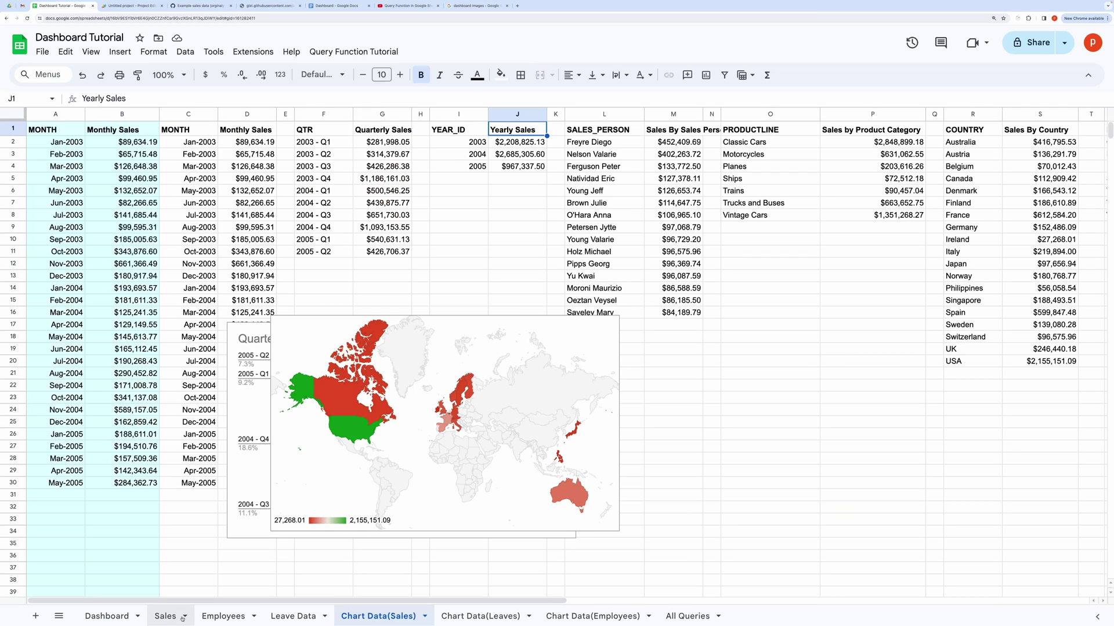
- On the Dashboard sheet, review the data validation rule for C11 and its Monthly, Quarterly and Yearly Sales items
{"action": "left_click", "coordinate": [118, 618]}
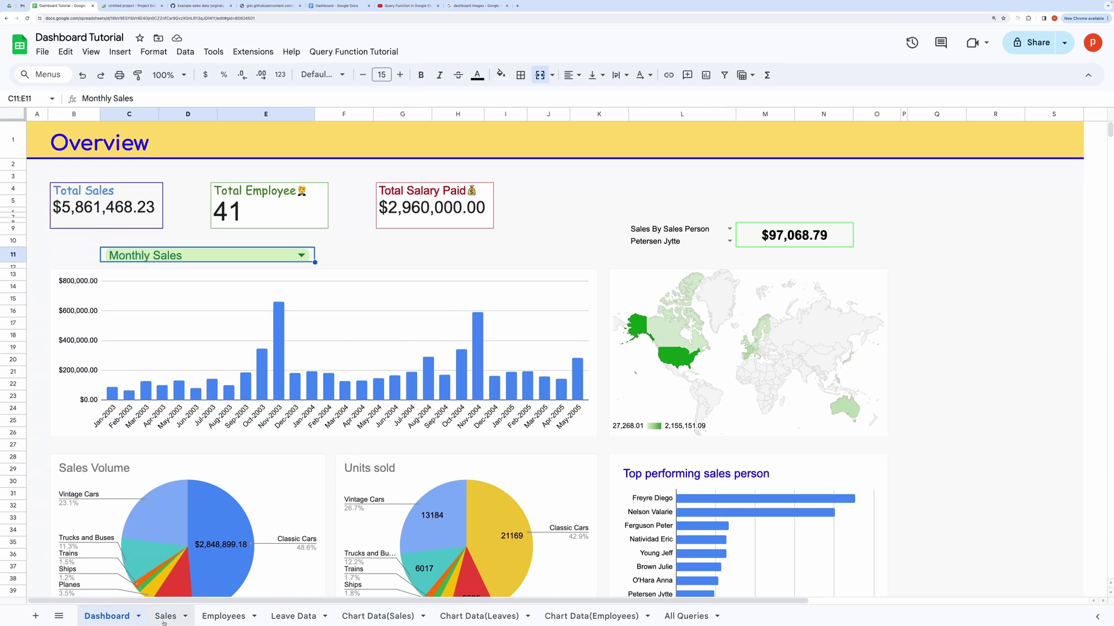
{"action": "left_click", "coordinate": [186, 52]}
{"action": "left_click", "coordinate": [257, 290]}
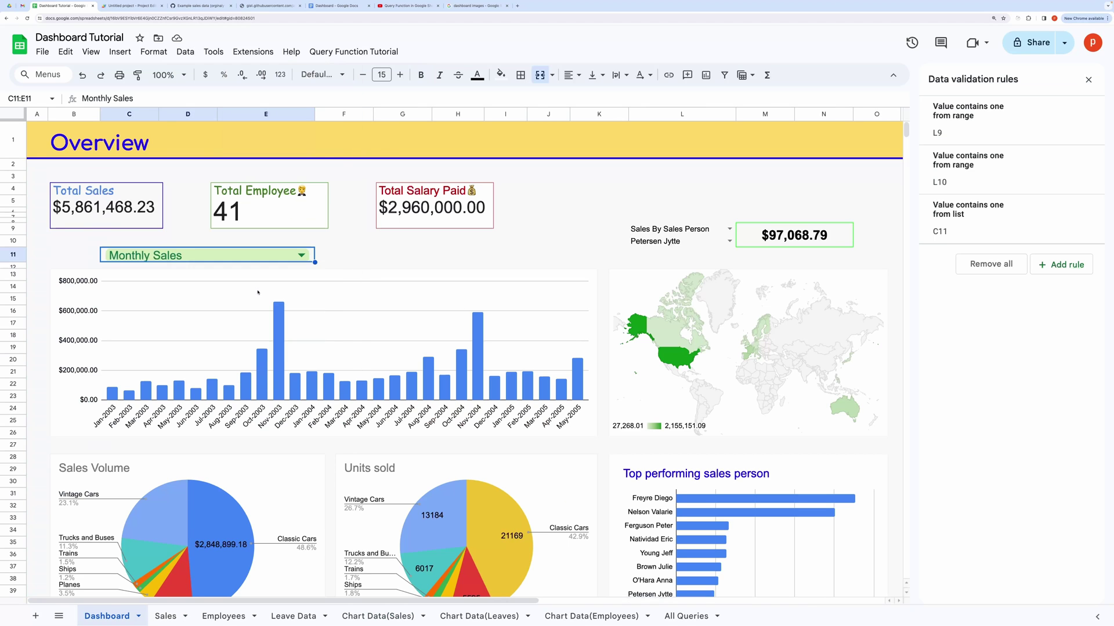
{"action": "left_click", "coordinate": [974, 232]}
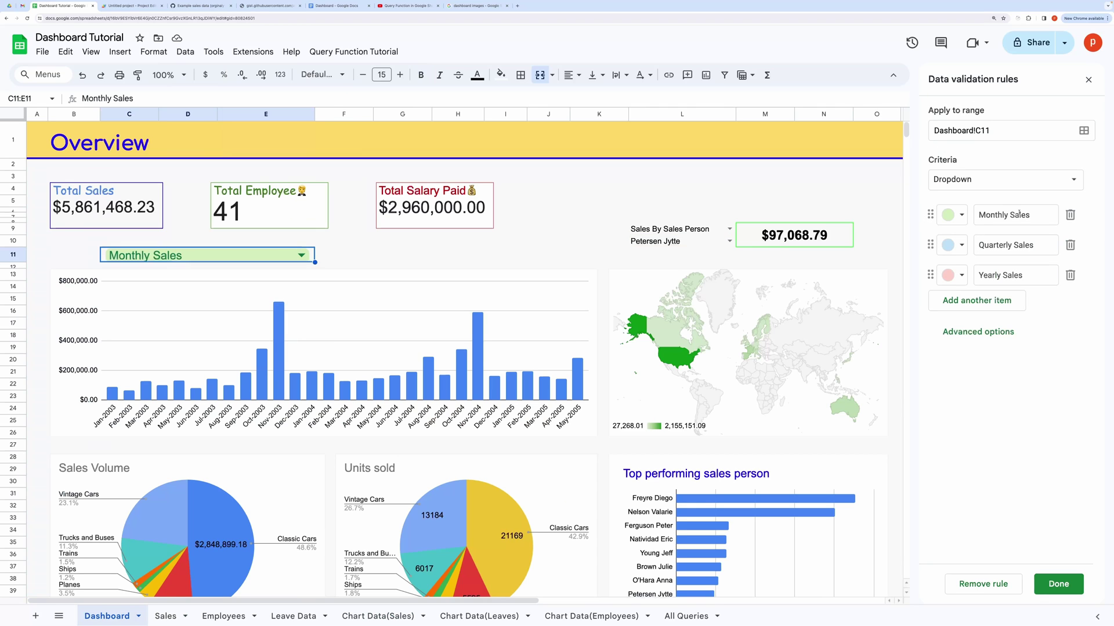
{"action": "left_click_drag", "start_coordinate": [1032, 215], "coordinate": [967, 215]}
{"action": "left_click_drag", "start_coordinate": [1040, 246], "coordinate": [978, 243]}
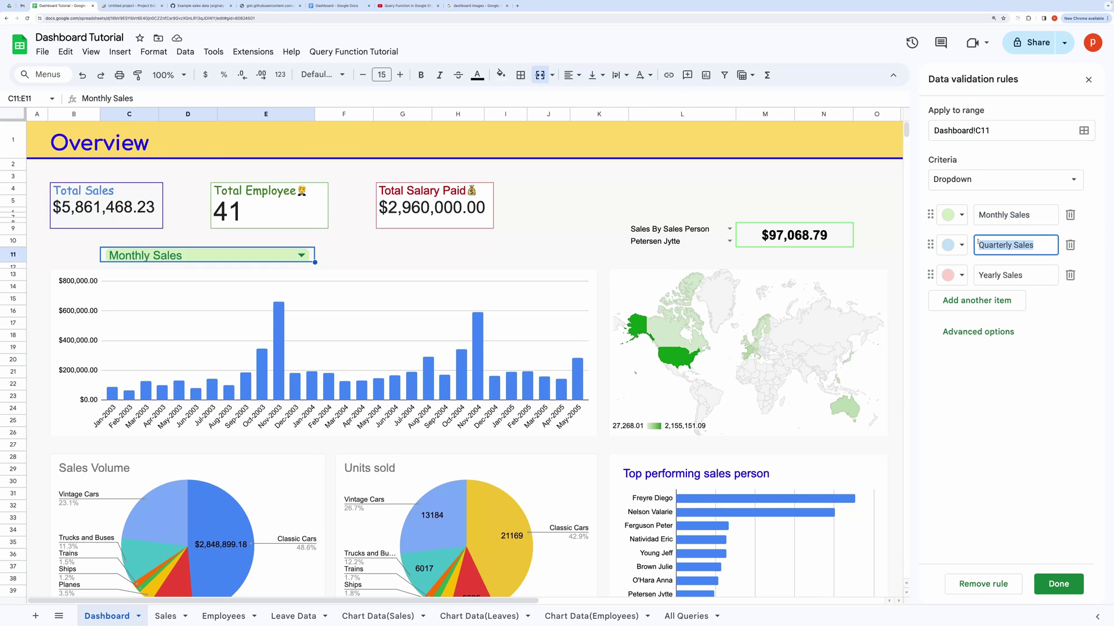
{"action": "left_click_drag", "start_coordinate": [1020, 276], "coordinate": [964, 278]}
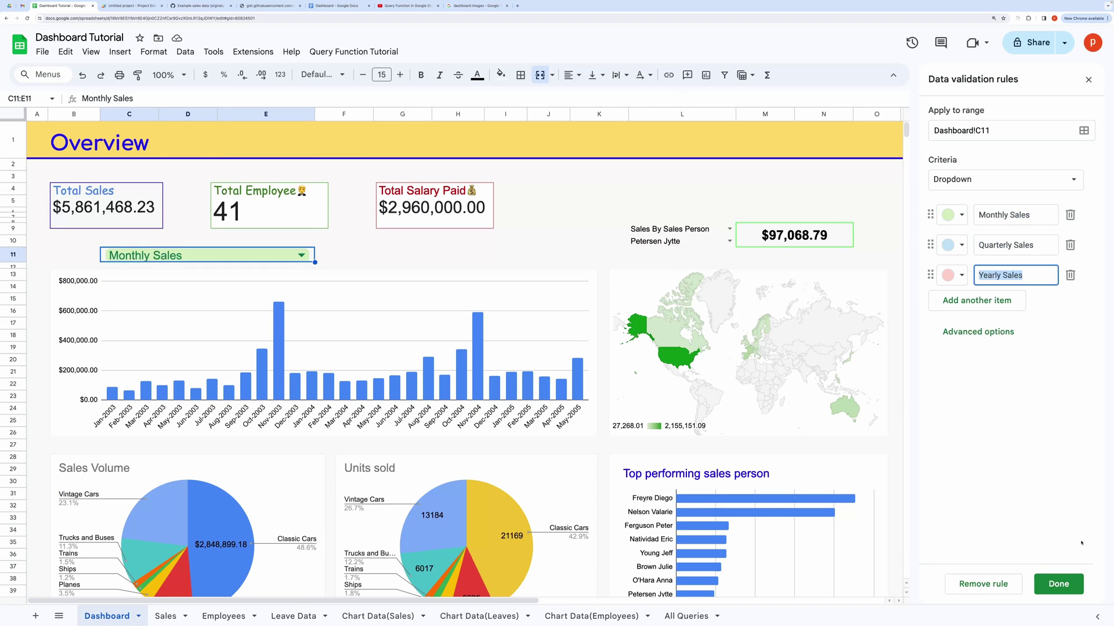
{"action": "left_click", "coordinate": [1058, 584]}
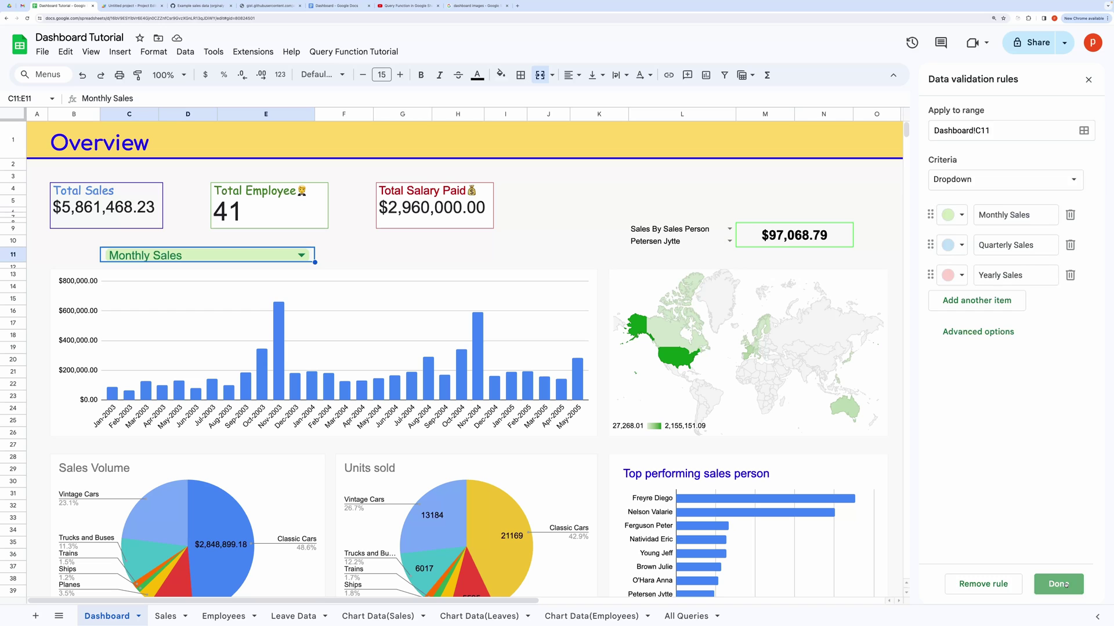
{"action": "left_click", "coordinate": [1087, 81]}
{"action": "left_click", "coordinate": [402, 255]}
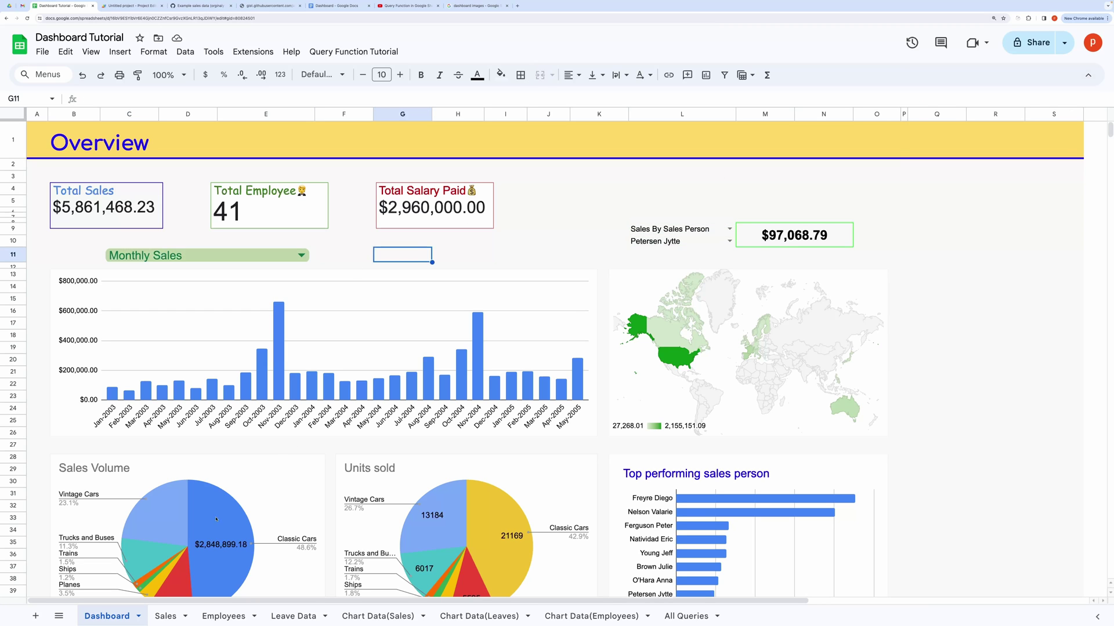
- On Chart Data(Sales), delete the geo chart and the quarterly sales pie chart
{"action": "left_click", "coordinate": [363, 620]}
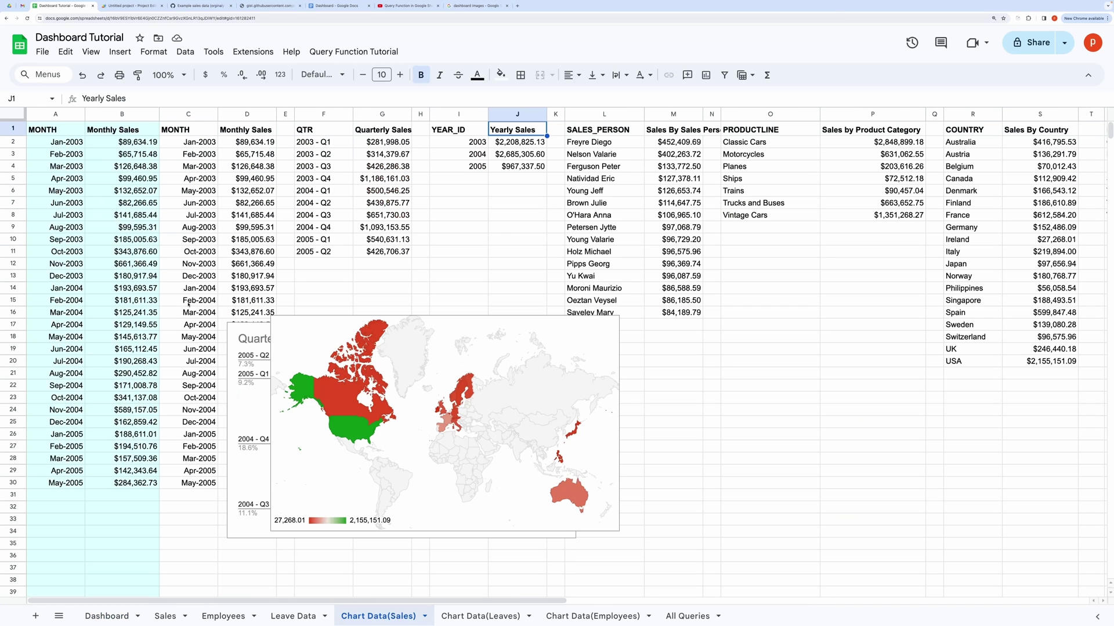
{"action": "left_click_drag", "start_coordinate": [55, 133], "coordinate": [158, 484]}
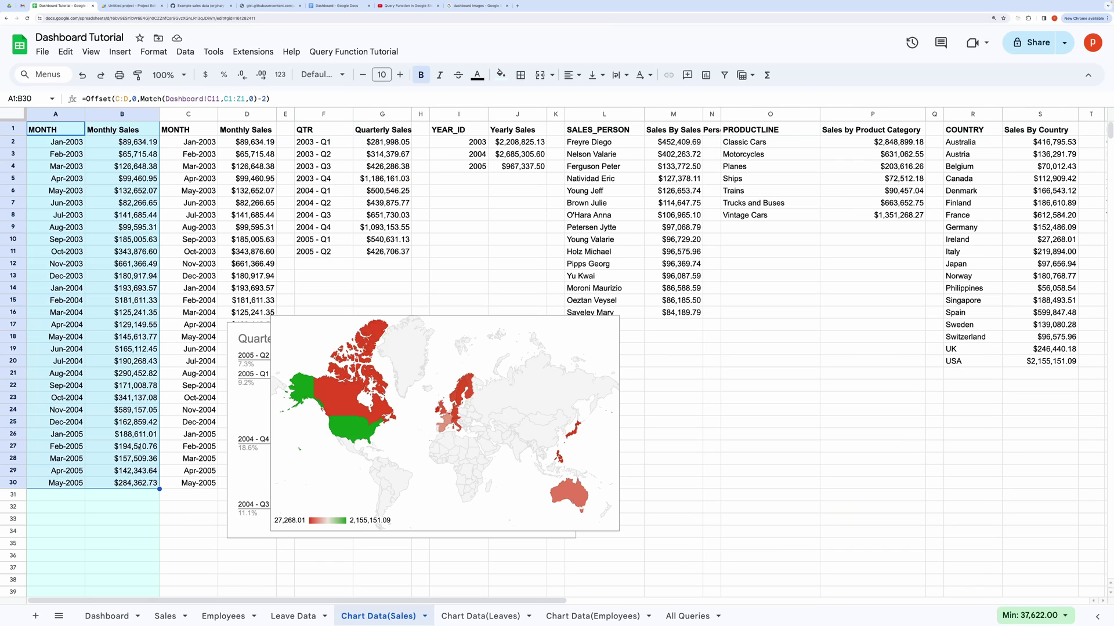
{"action": "left_click", "coordinate": [388, 400]}
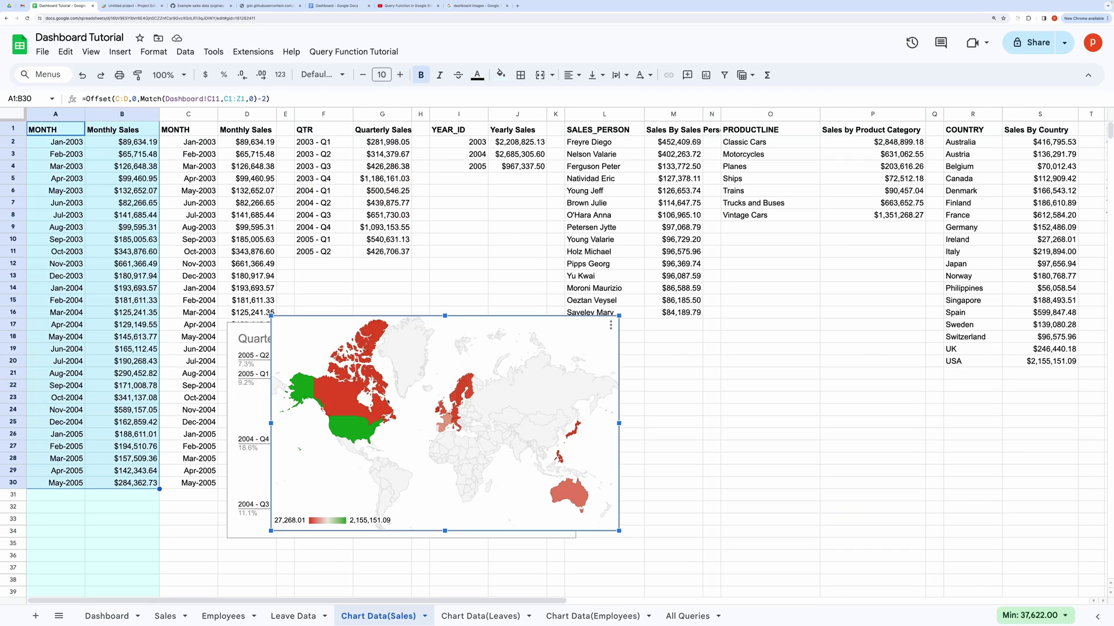
{"action": "key", "text": "Delete"}
{"action": "left_click", "coordinate": [336, 410]}
{"action": "key", "text": "Delete"}
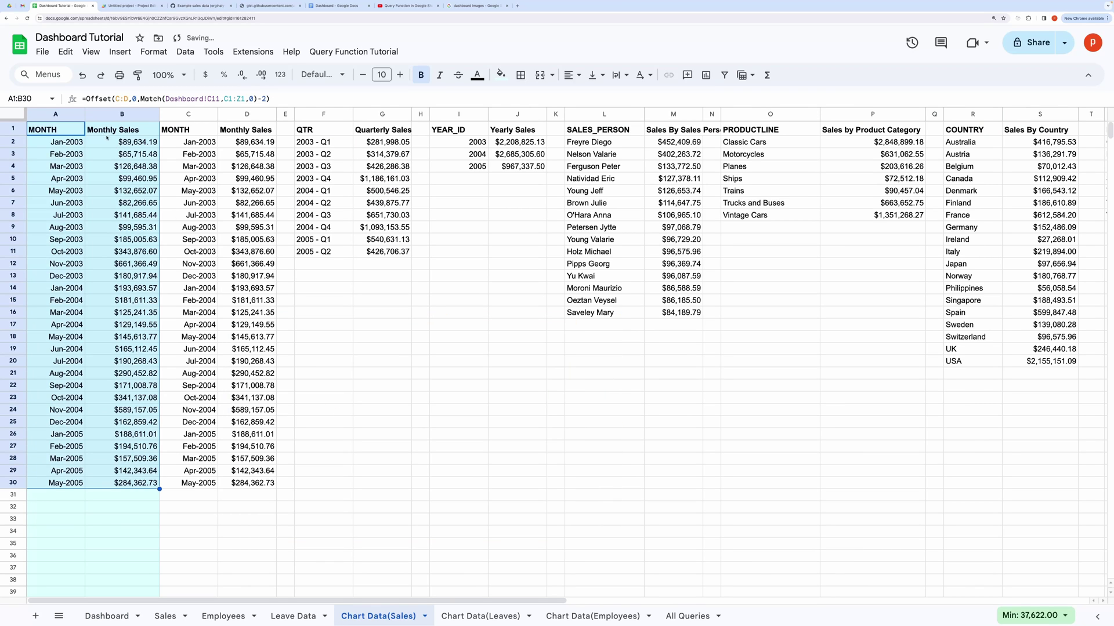
- Examine the heading row of the monthly, quarterly and yearly sales tables across C1:J1
{"action": "left_click_drag", "start_coordinate": [74, 132], "coordinate": [325, 142]}
{"action": "left_click", "coordinate": [272, 142]}
{"action": "left_click_drag", "start_coordinate": [174, 130], "coordinate": [520, 132]}
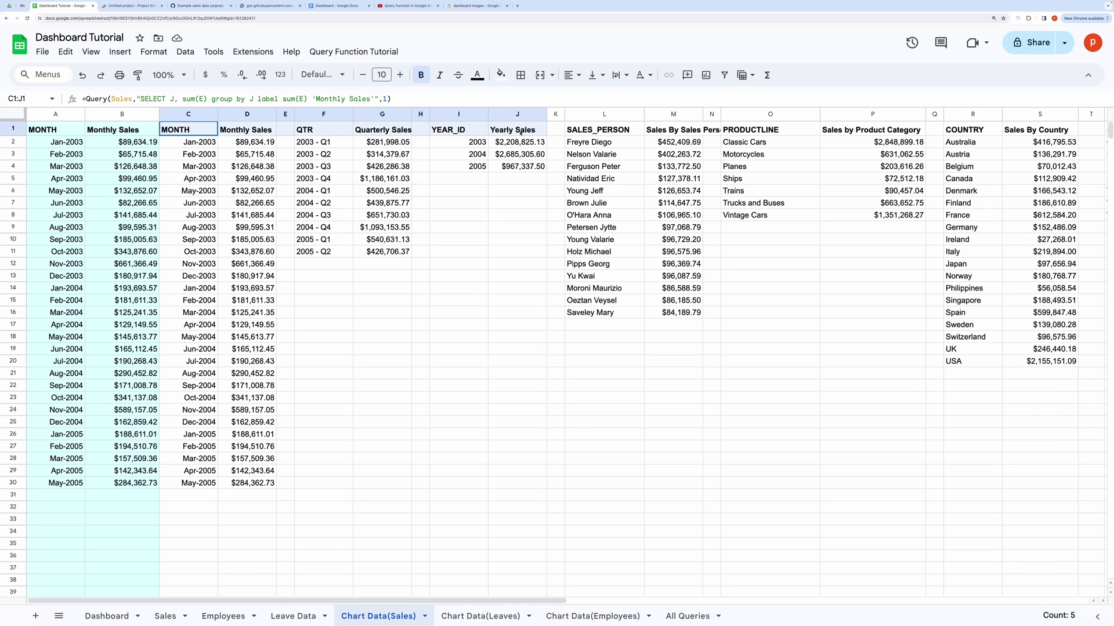
- Examine the Offset and Match formula in A1 and its output range A1:B30, and return to the Dashboard sheet
{"action": "left_click", "coordinate": [70, 127]}
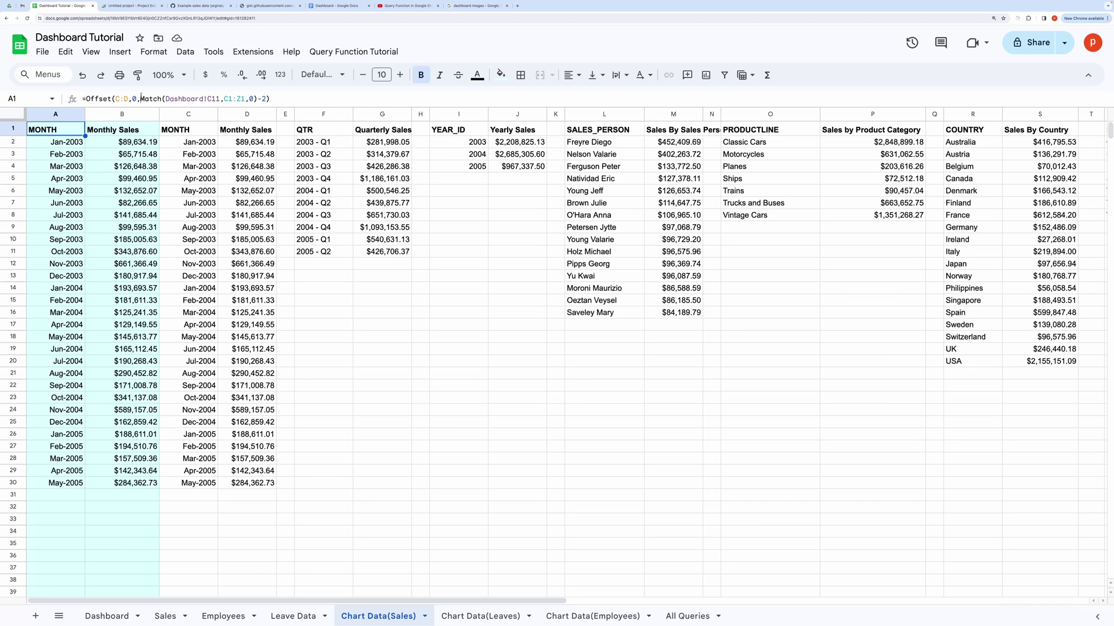
{"action": "left_click_drag", "start_coordinate": [141, 99], "coordinate": [253, 98]}
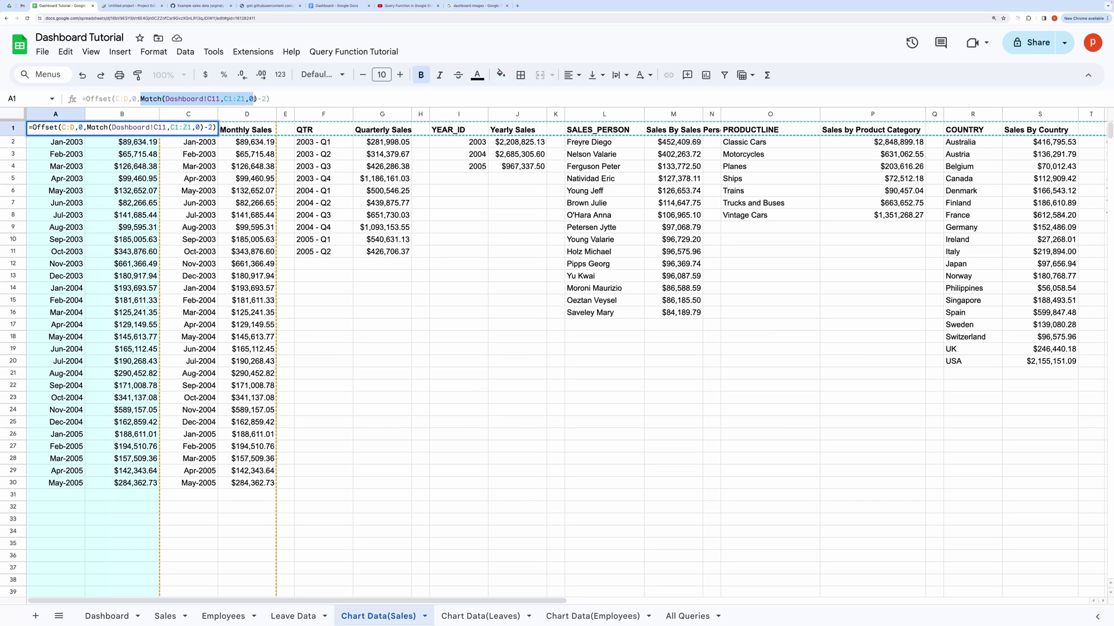
{"action": "left_click", "coordinate": [274, 99]}
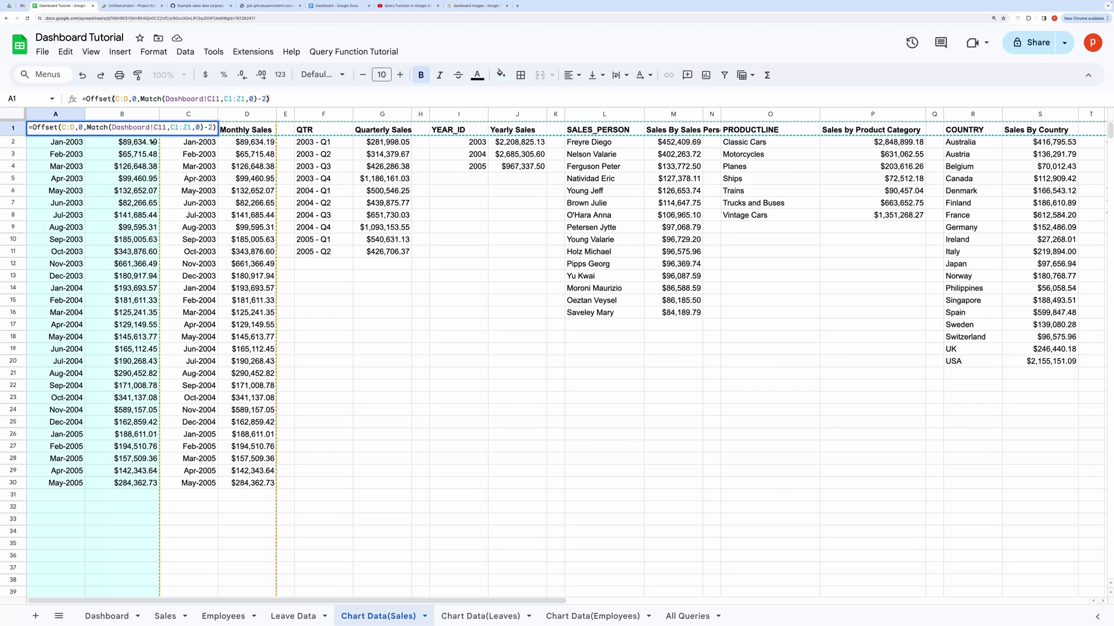
{"action": "left_click", "coordinate": [71, 153]}
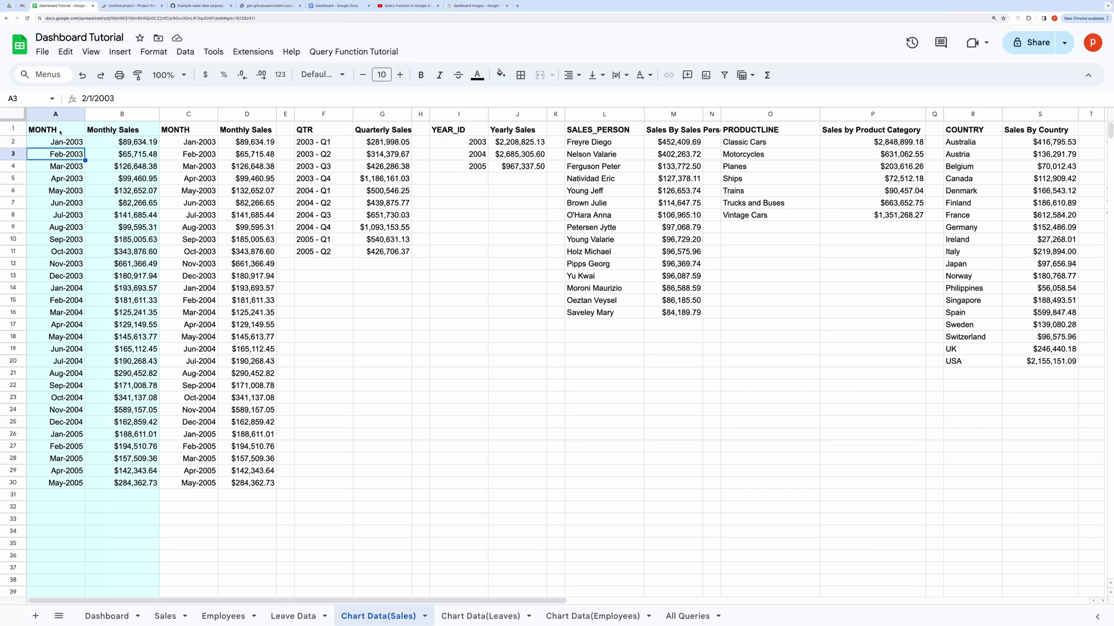
{"action": "left_click_drag", "start_coordinate": [60, 131], "coordinate": [135, 482]}
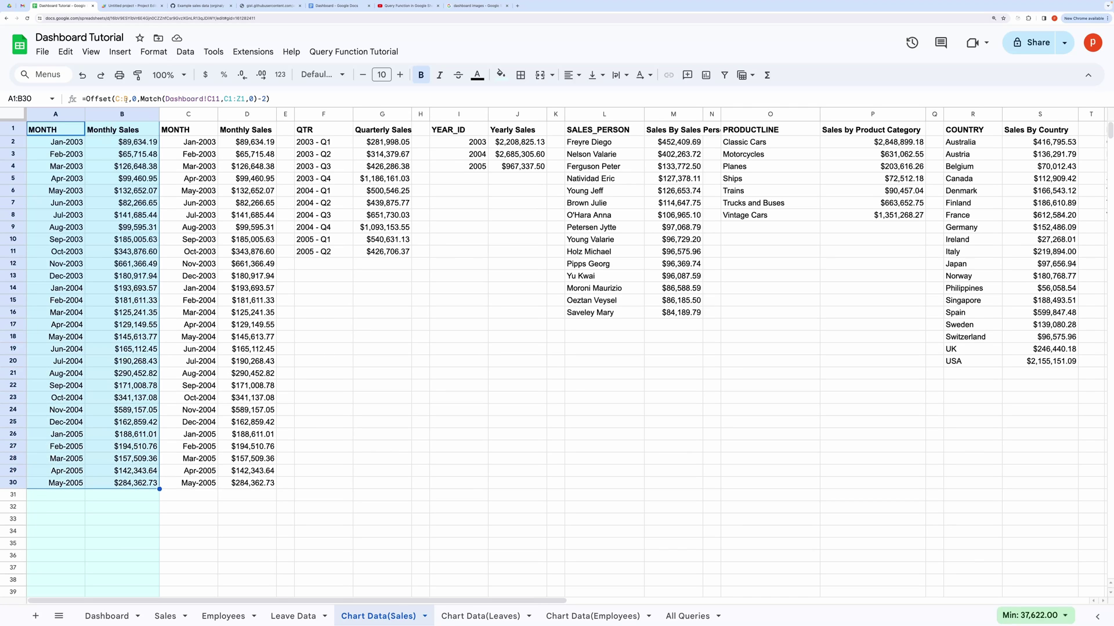
{"action": "left_click", "coordinate": [62, 132]}
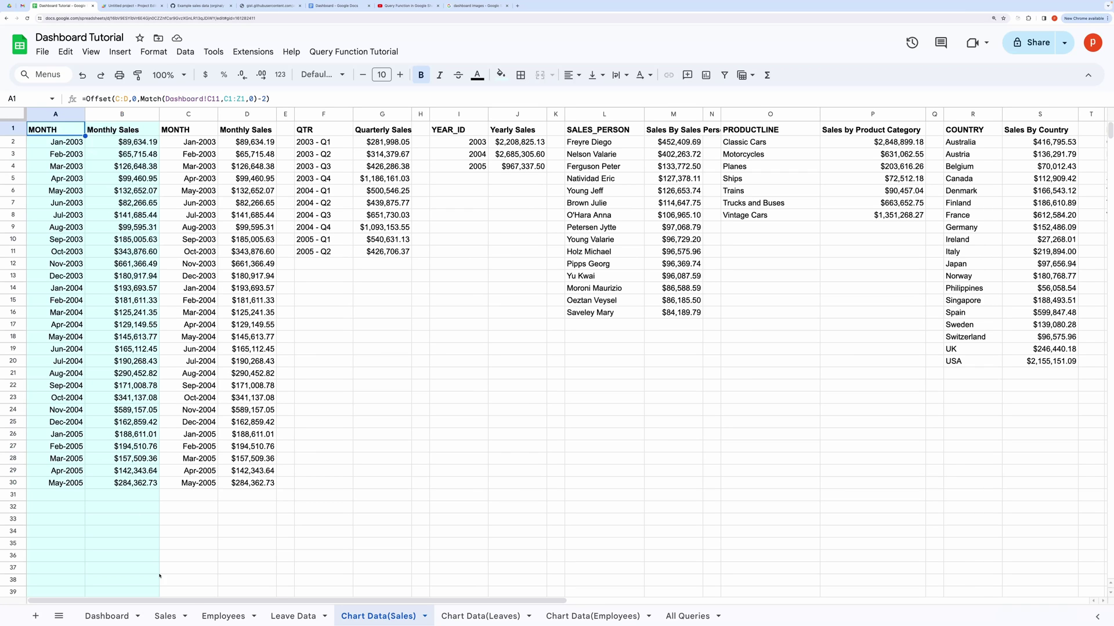
{"action": "left_click", "coordinate": [115, 619]}
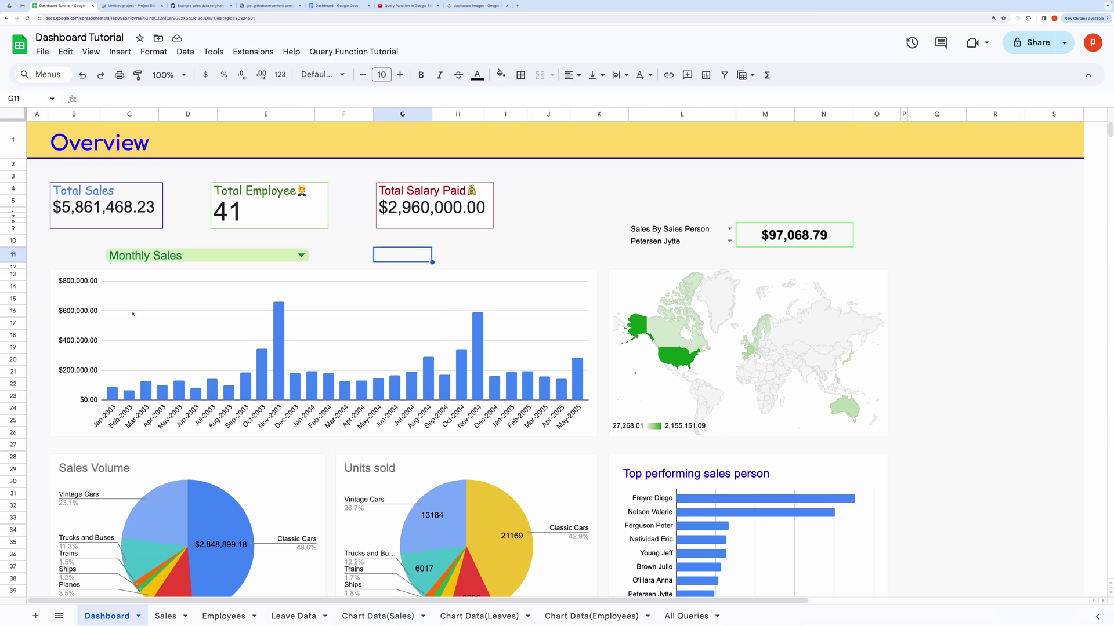
- Set the sales chart's dropdown in C11 to Yearly Sales
{"action": "left_click", "coordinate": [296, 260]}
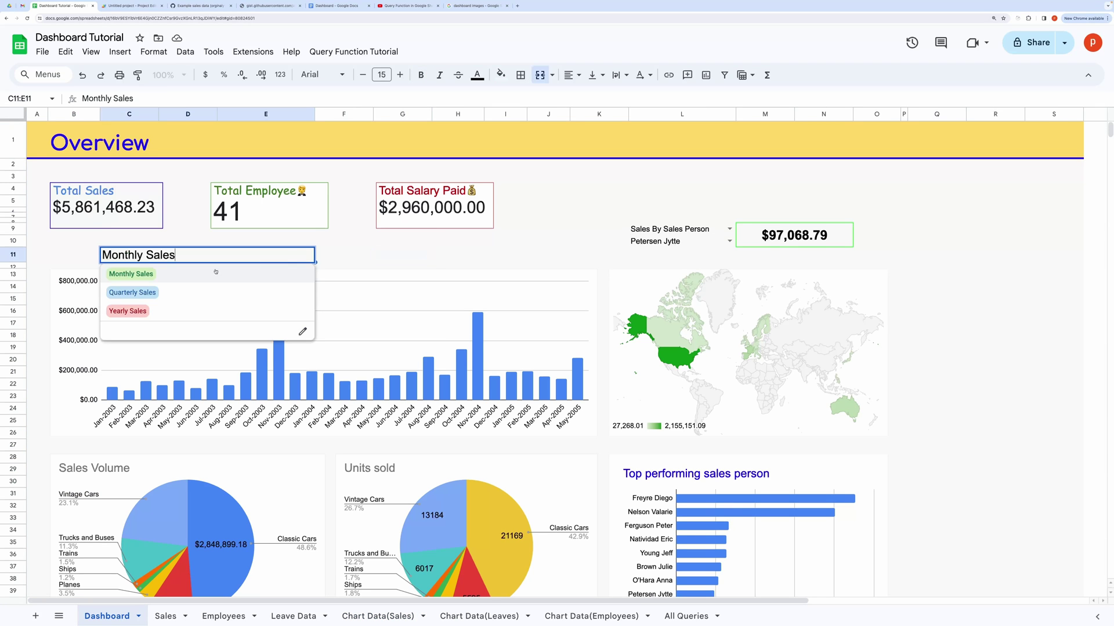
{"action": "left_click", "coordinate": [157, 311]}
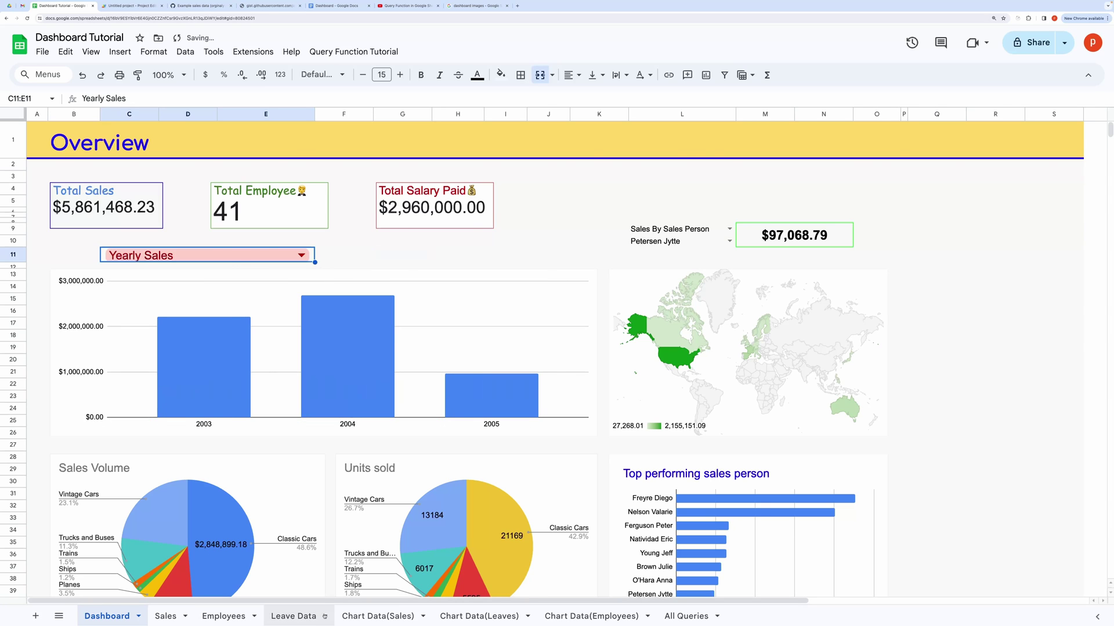
- On Chart Data(Sales), compare the output range A1:B4 with the yearly sales table in I1:J4, and return to the Dashboard sheet
{"action": "left_click", "coordinate": [378, 616]}
{"action": "left_click", "coordinate": [61, 154]}
{"action": "left_click_drag", "start_coordinate": [58, 130], "coordinate": [126, 166]}
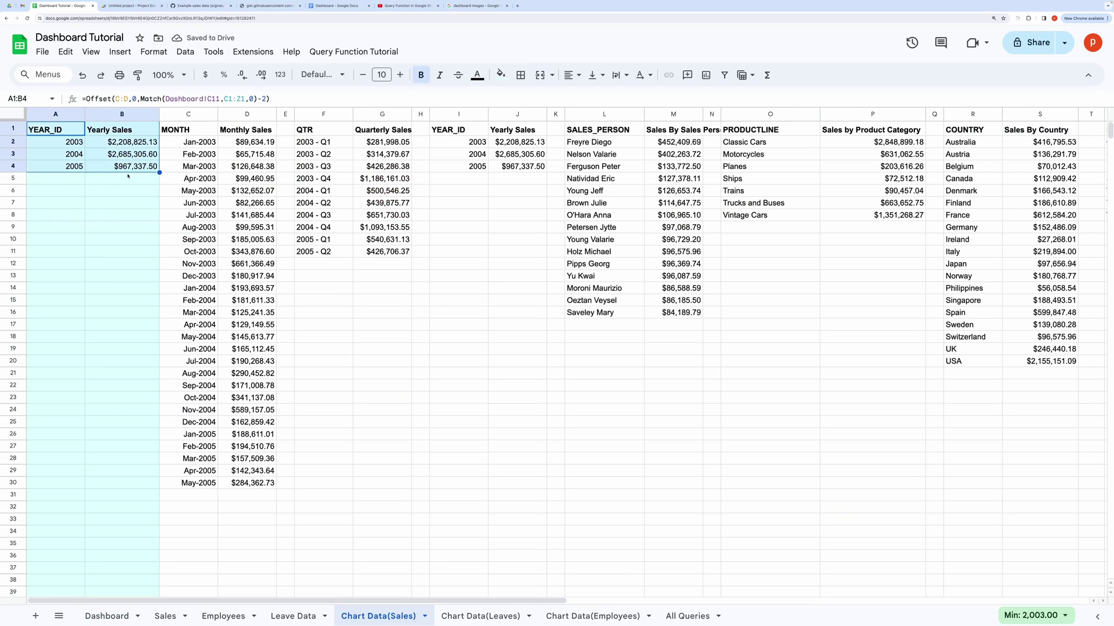
{"action": "left_click_drag", "start_coordinate": [459, 130], "coordinate": [514, 166]}
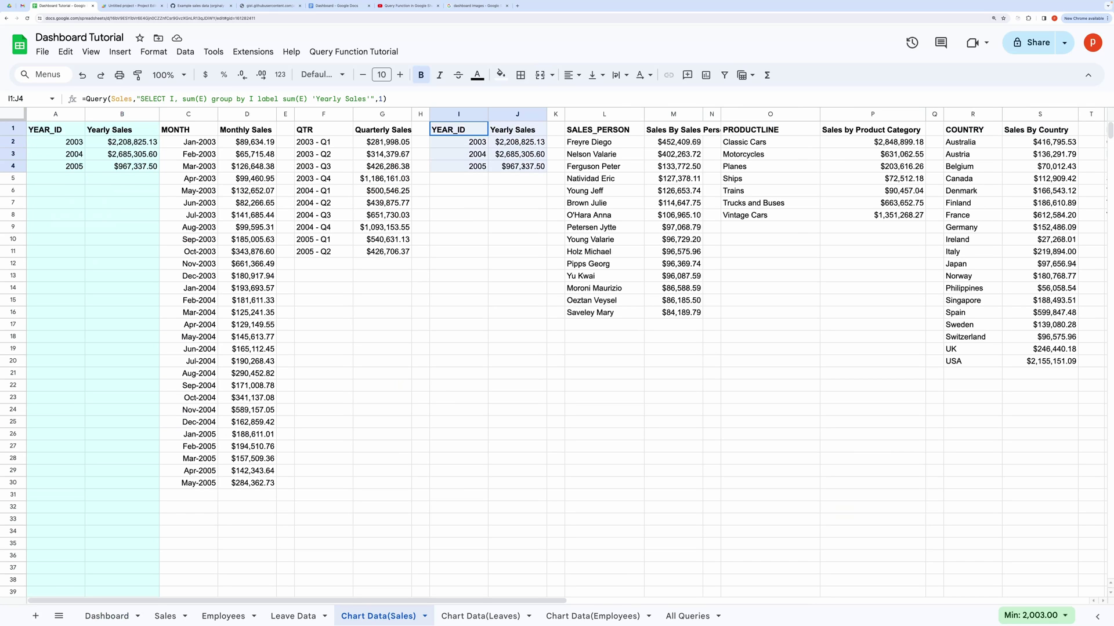
{"action": "left_click", "coordinate": [107, 616]}
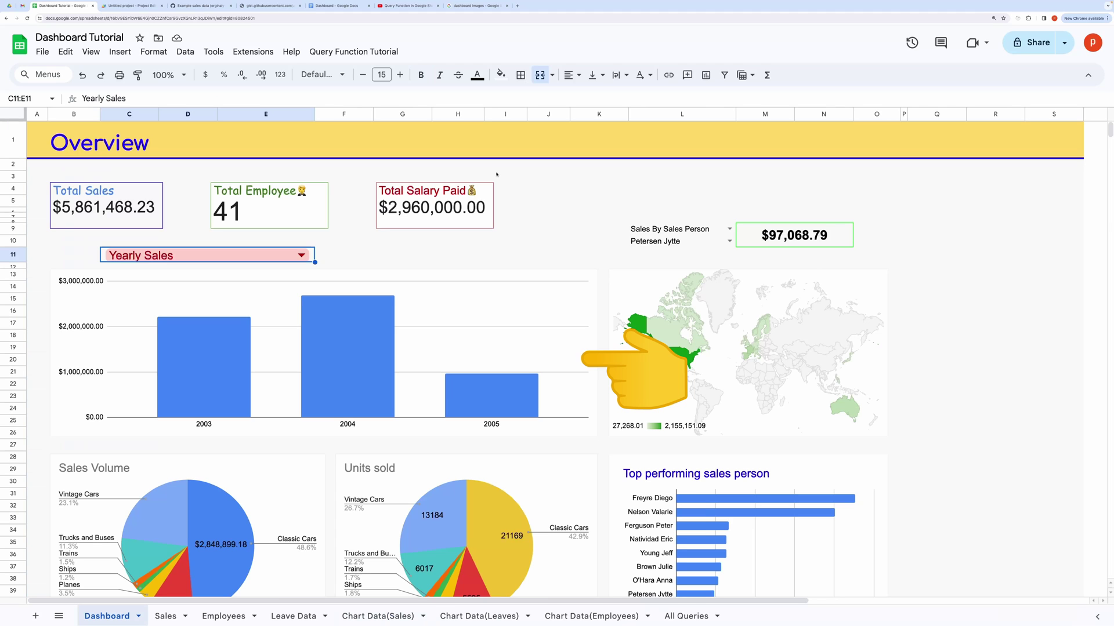
- Examine the sales lookup block in L7:N11, including its category dropdown in L9 and item dropdown in L10
{"action": "left_click", "coordinate": [677, 214]}
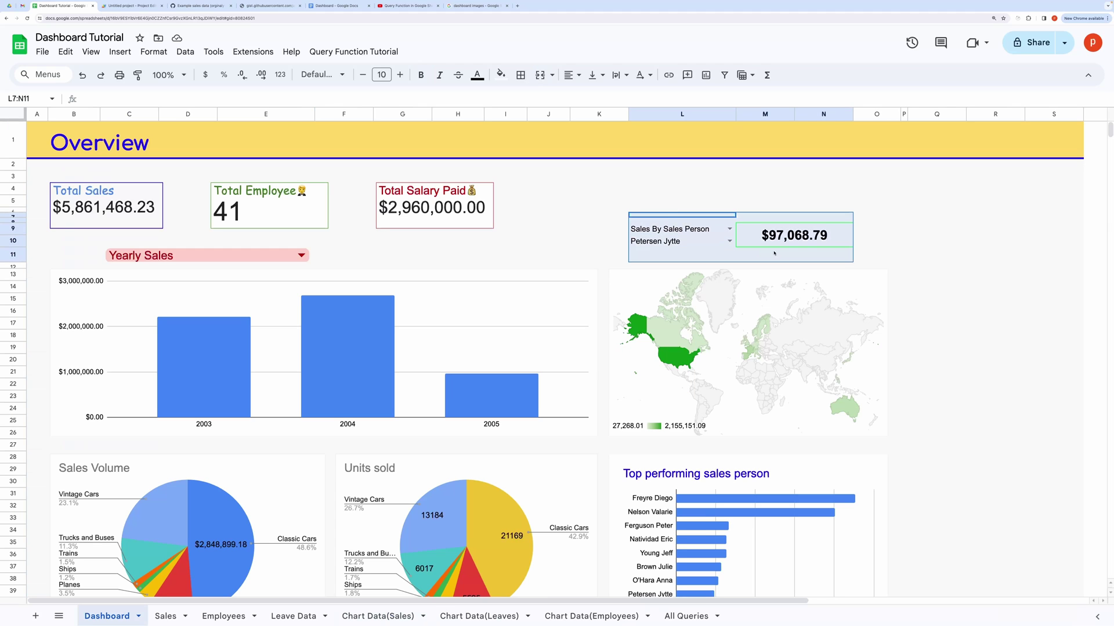
{"action": "left_click", "coordinate": [904, 230]}
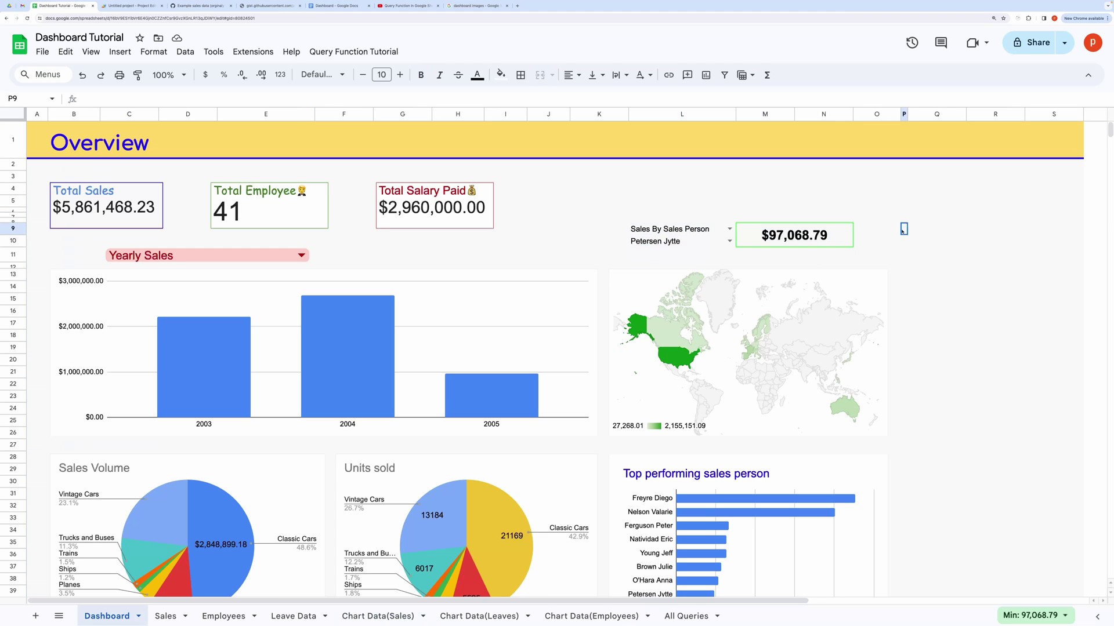
{"action": "left_click", "coordinate": [706, 232]}
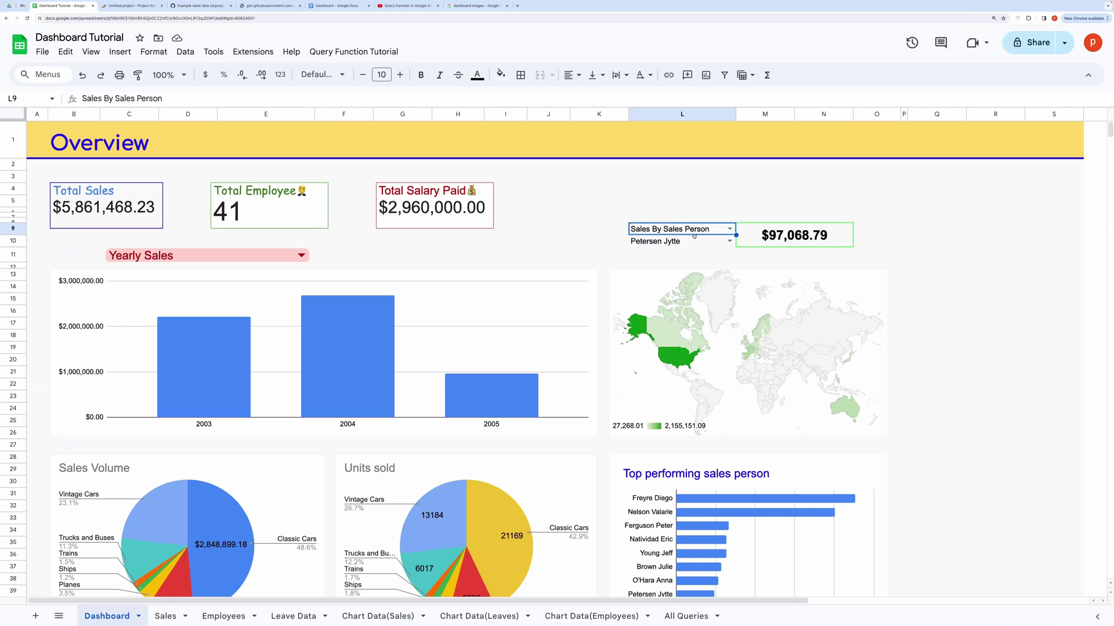
{"action": "left_click", "coordinate": [690, 242]}
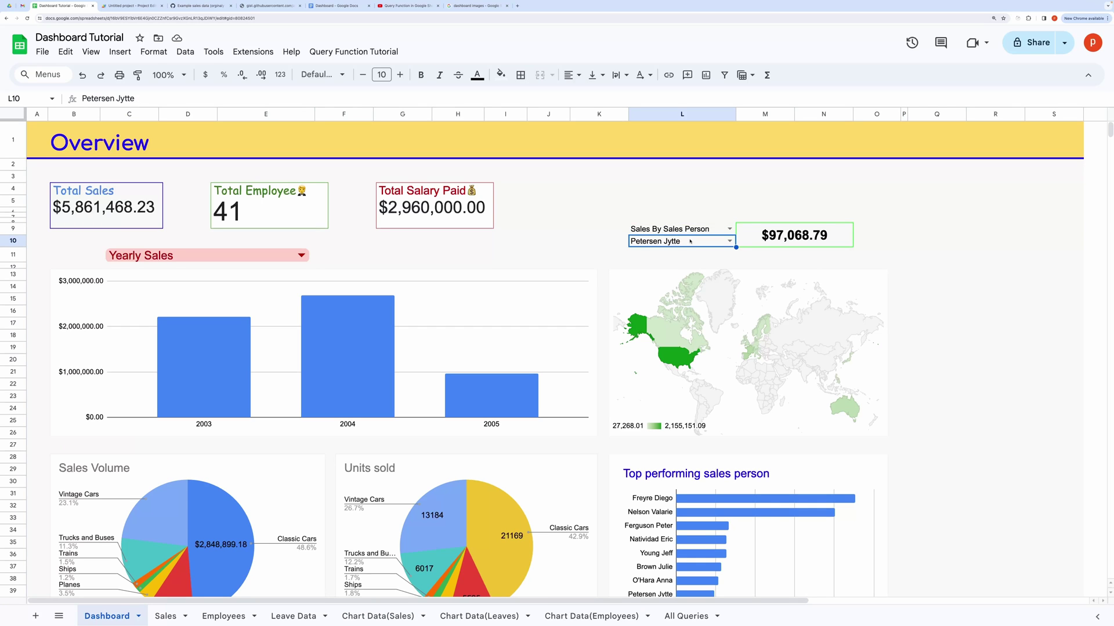
{"action": "left_click", "coordinate": [689, 232]}
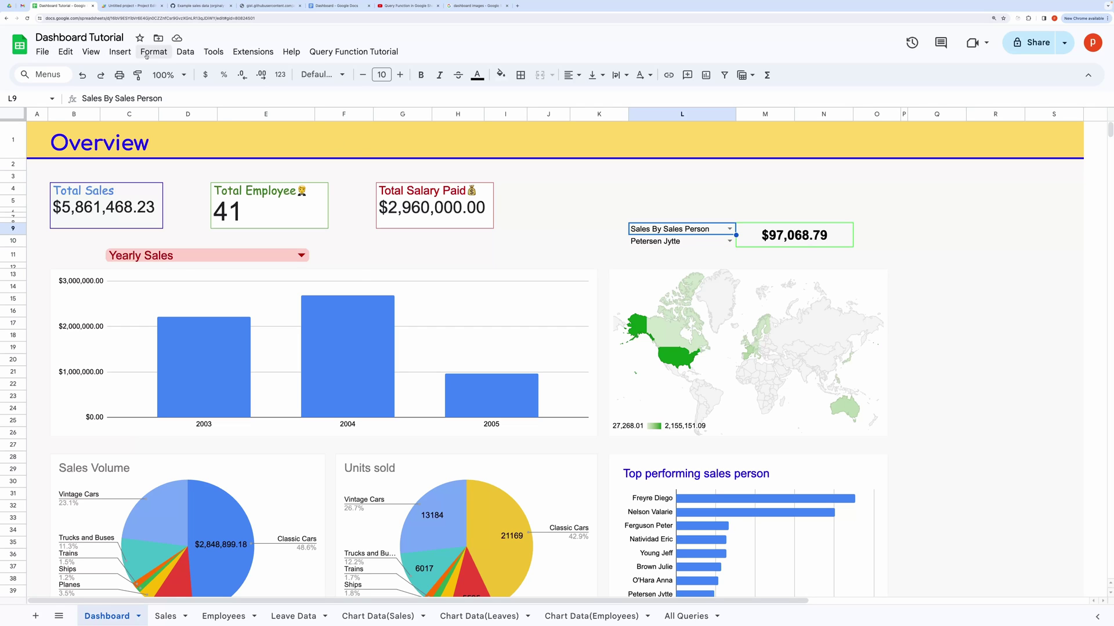
- Review the data validation rule for L9 and its source range 'Chart Data(Sales)'!$Z$2:$Z
{"action": "left_click", "coordinate": [185, 52]}
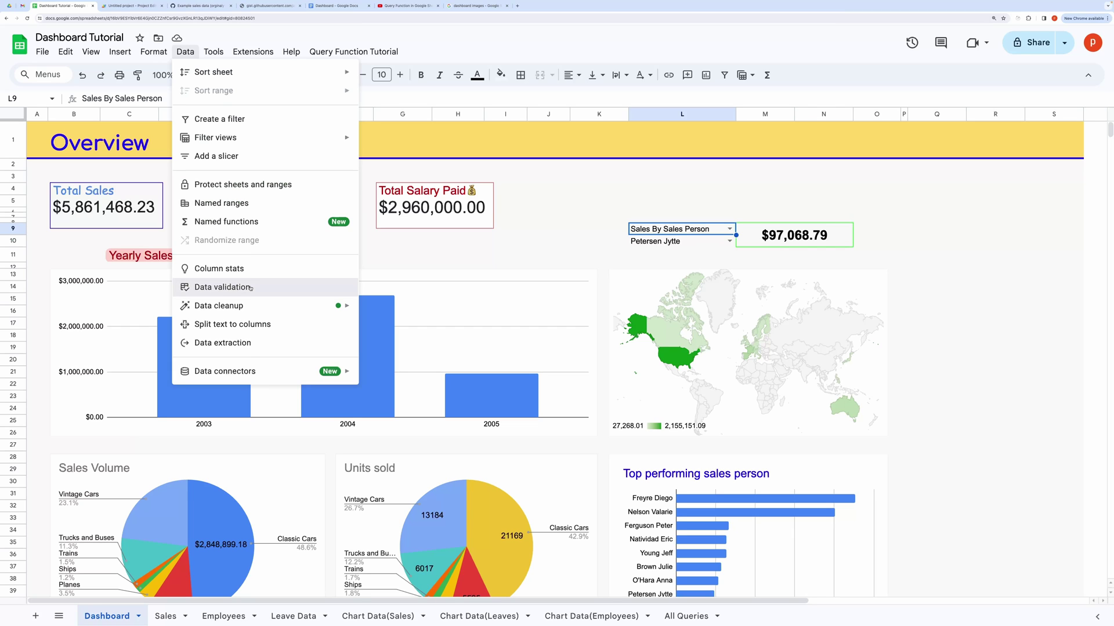
{"action": "left_click", "coordinate": [186, 51]}
{"action": "left_click", "coordinate": [185, 51]}
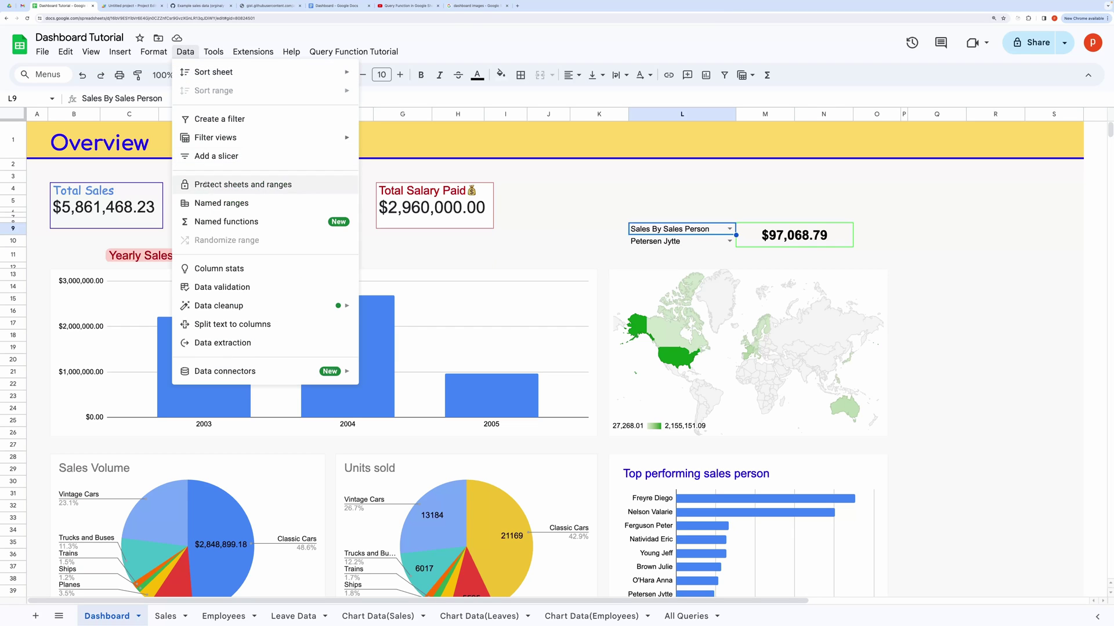
{"action": "left_click", "coordinate": [230, 290]}
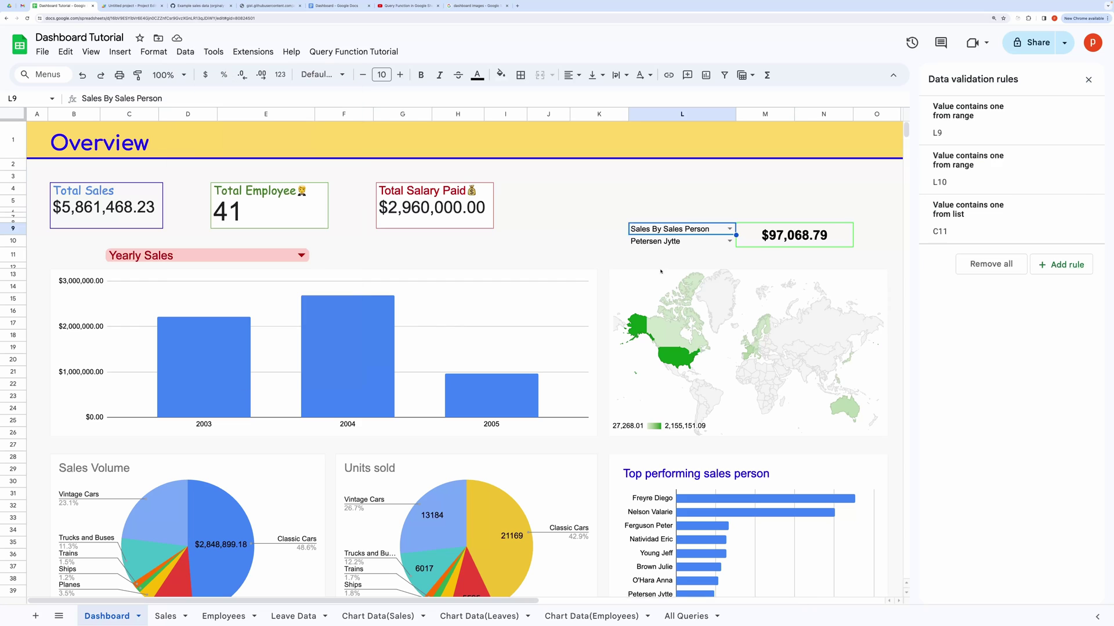
{"action": "left_click", "coordinate": [966, 140]}
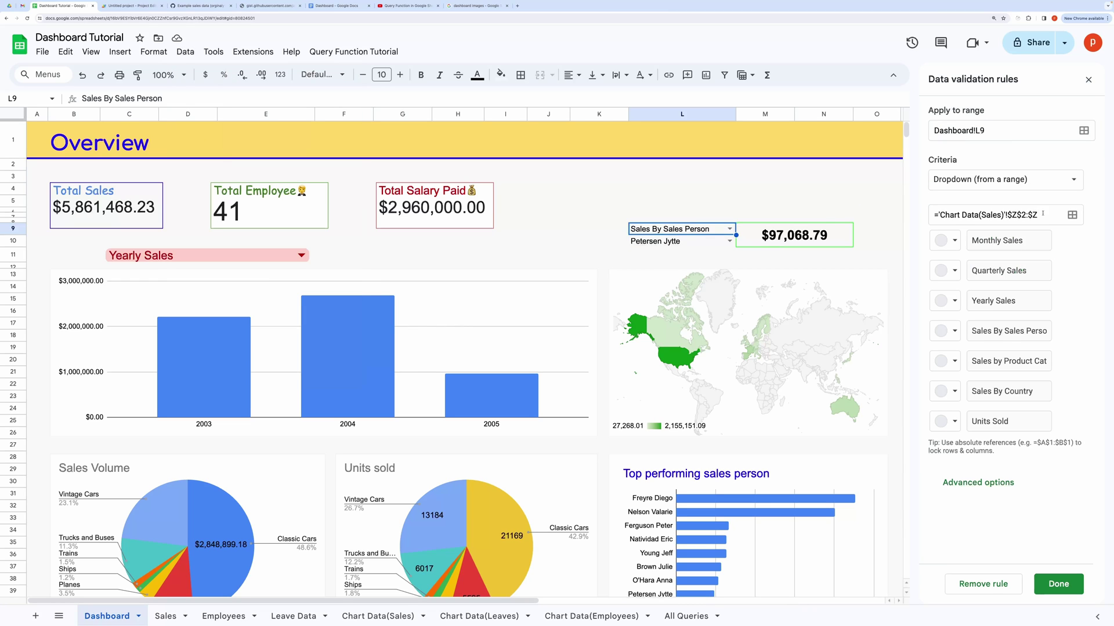
{"action": "left_click", "coordinate": [1042, 213]}
{"action": "left_click", "coordinate": [940, 217], "text": "shift"}
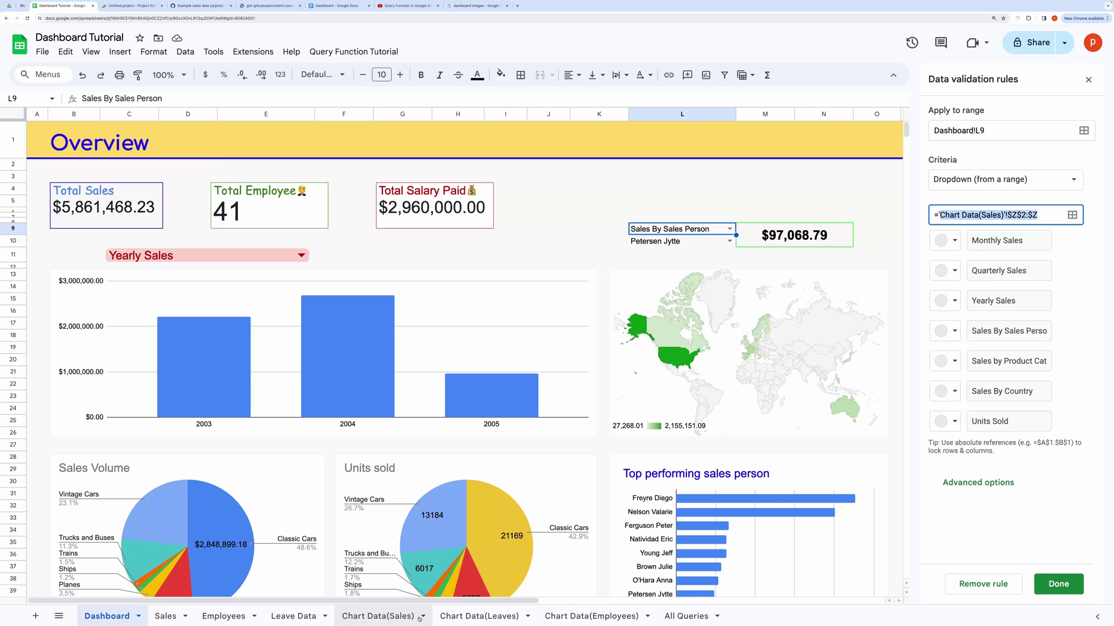
- On Chart Data(Sales), examine the category list in column Z and the Transpose, SPLIT and JOIN formula in Z2 that builds it
{"action": "left_click", "coordinate": [383, 616]}
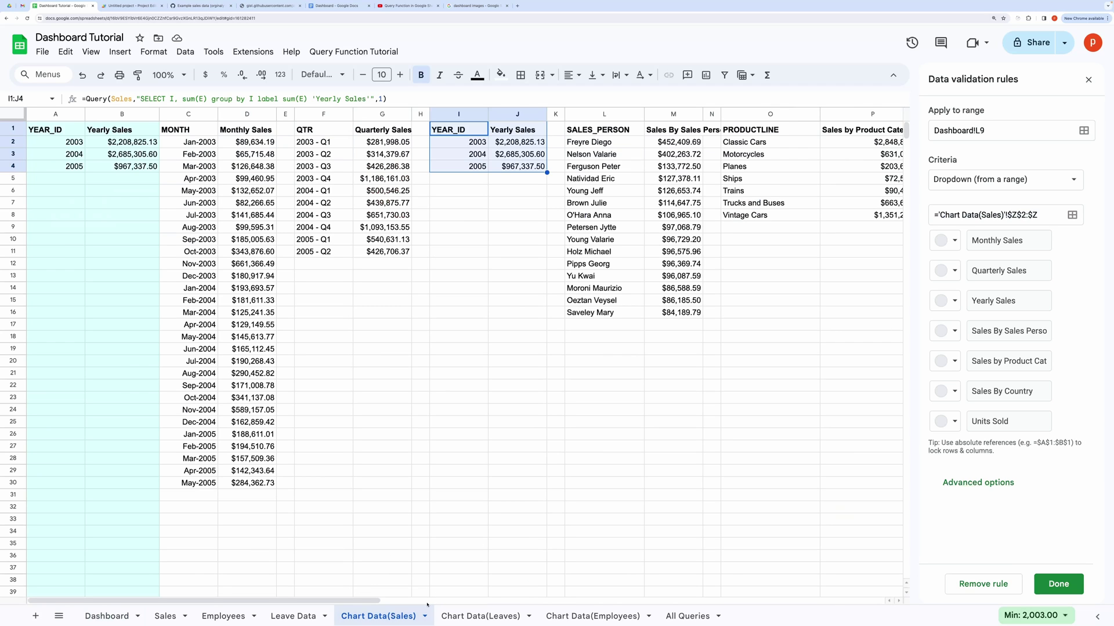
{"action": "left_click_drag", "start_coordinate": [360, 606], "coordinate": [722, 607]}
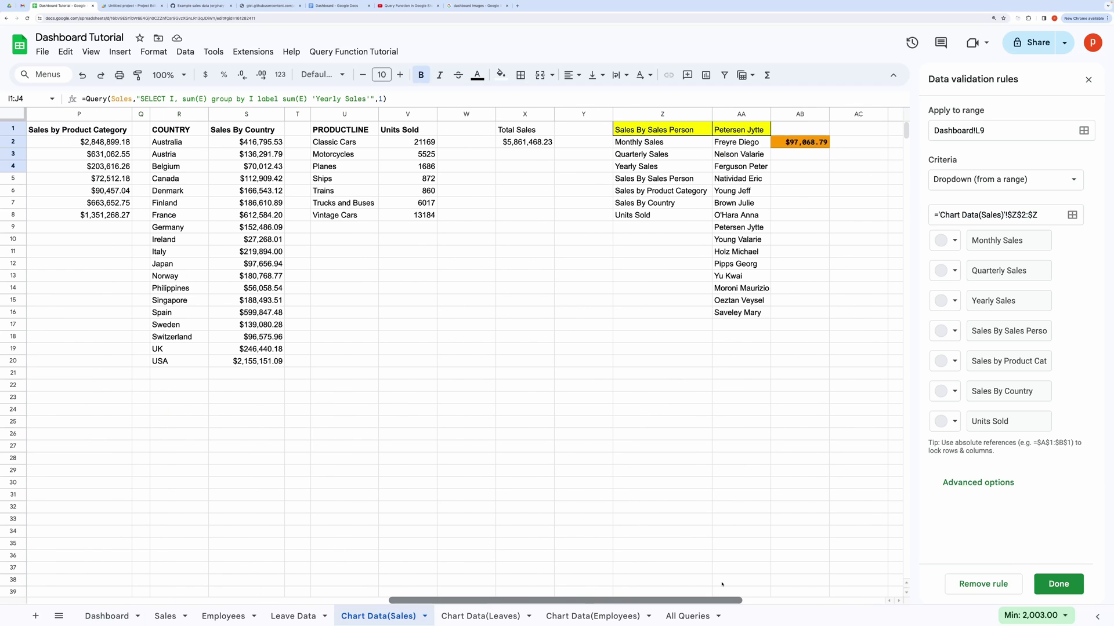
{"action": "left_click_drag", "start_coordinate": [638, 143], "coordinate": [649, 216]}
{"action": "left_click", "coordinate": [638, 142]}
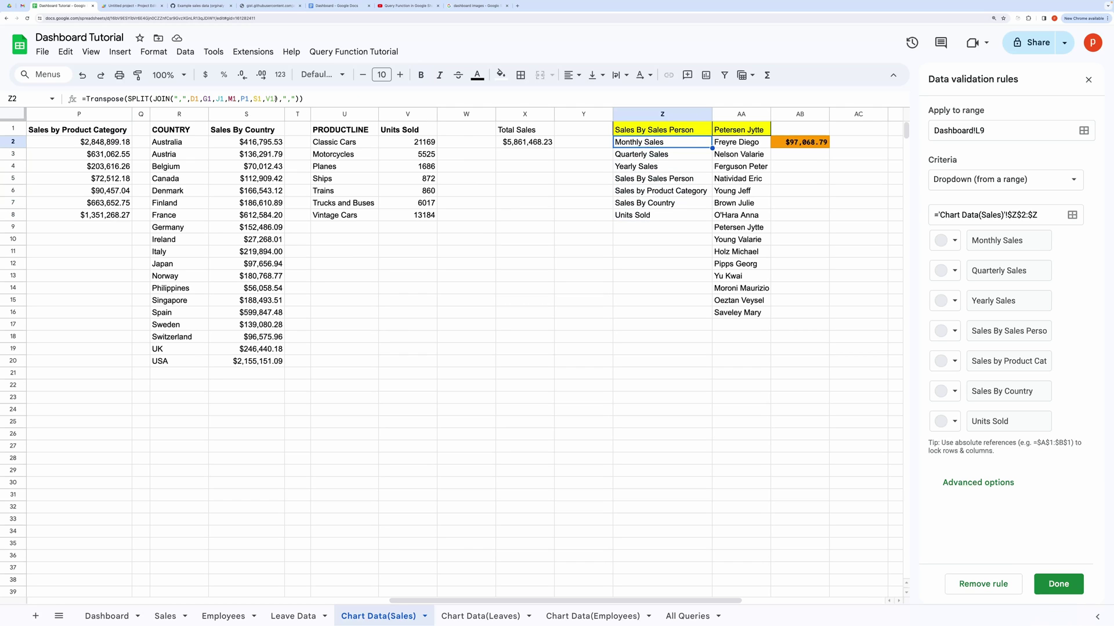
{"action": "left_click_drag", "start_coordinate": [276, 99], "coordinate": [190, 99]}
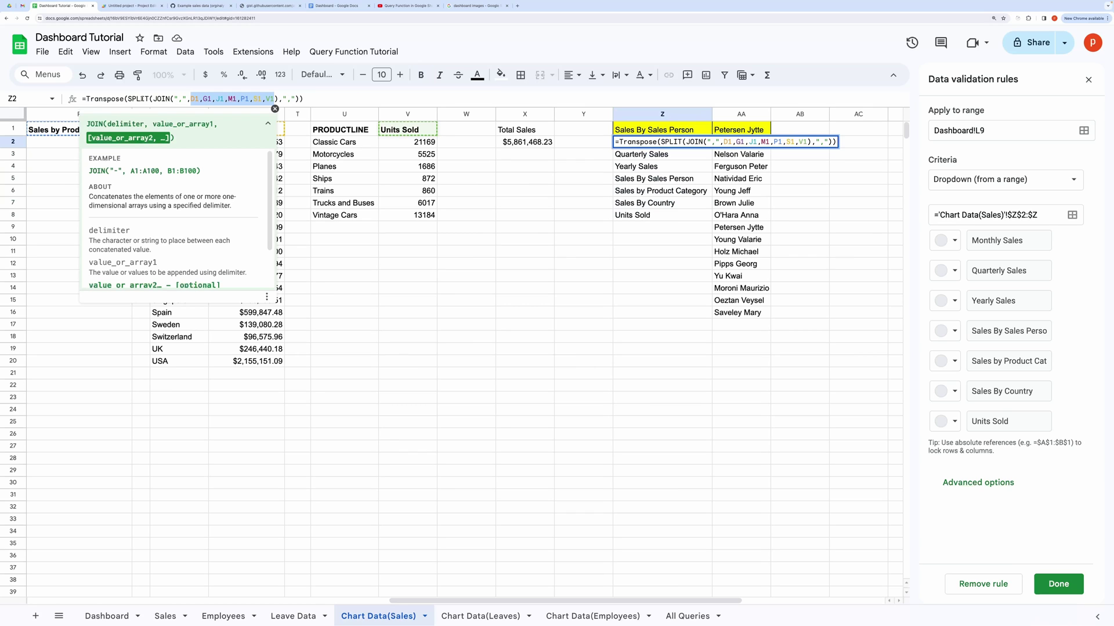
{"action": "left_click_drag", "start_coordinate": [127, 99], "coordinate": [277, 99]}
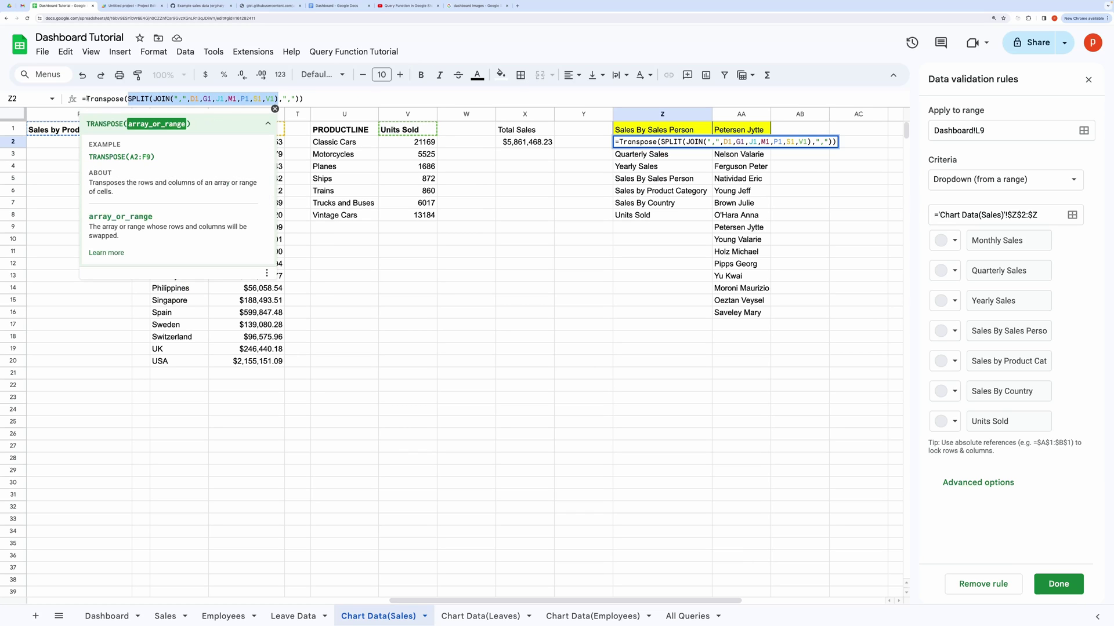
{"action": "double_click", "coordinate": [87, 98]}
{"action": "left_click", "coordinate": [561, 203]}
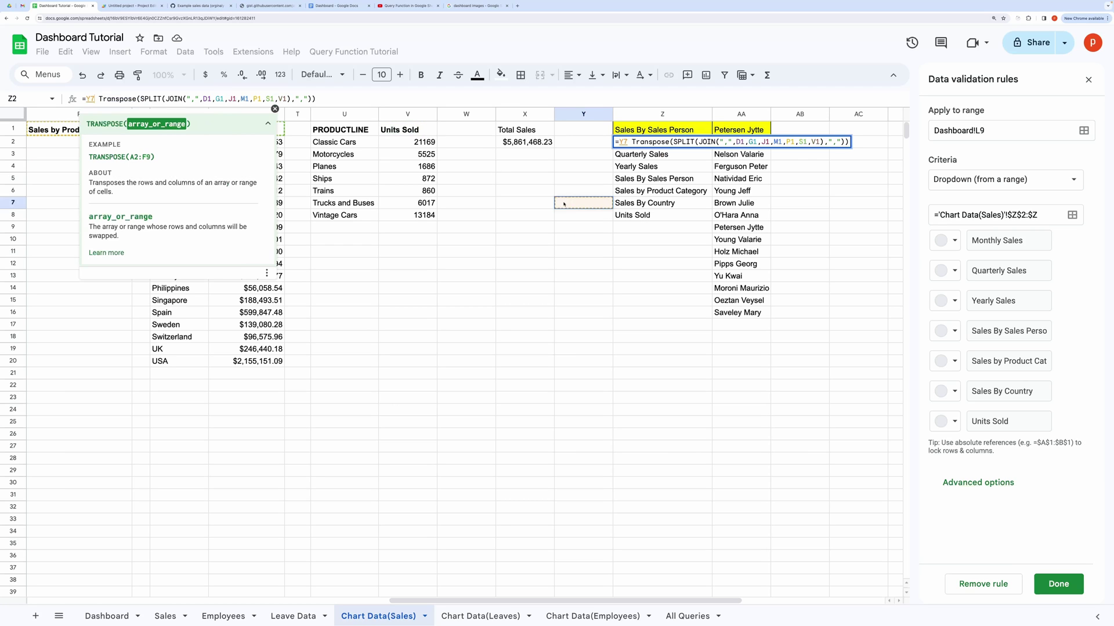
{"action": "key", "text": "Escape"}
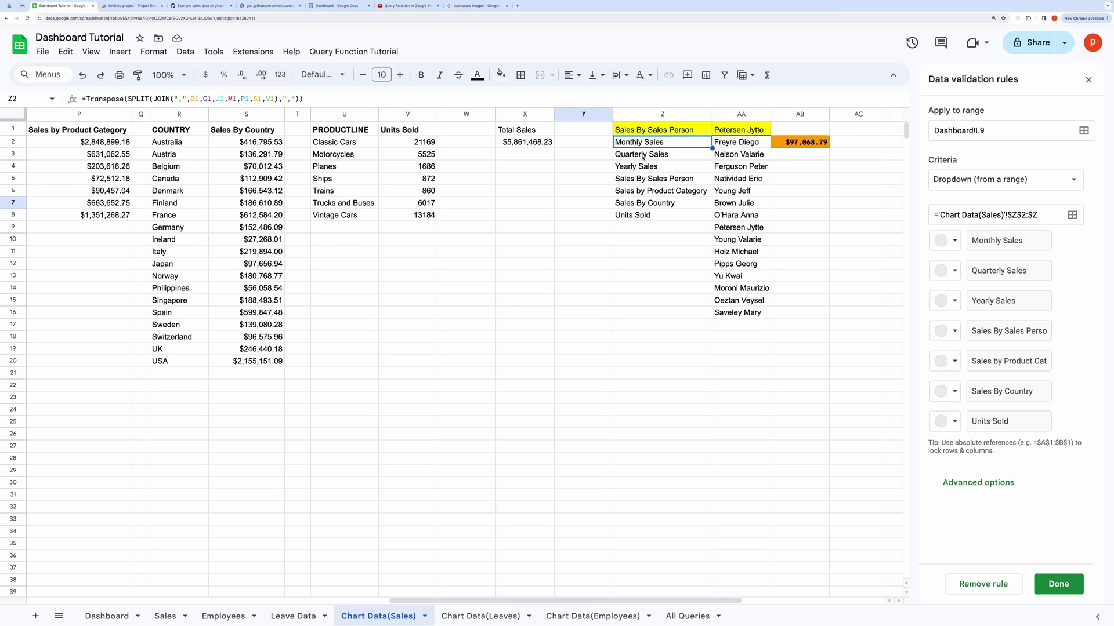
- Examine the category list range Z2:Z8 and the Z1 reference to the Dashboard's L9 dropdown
{"action": "key", "text": "shift+Down"}
{"action": "key", "text": "shift+Down"}
{"action": "key", "text": "shift+Down"}
{"action": "key", "text": "shift+Down"}
{"action": "key", "text": "shift+Down"}
{"action": "key", "text": "shift+Down"}
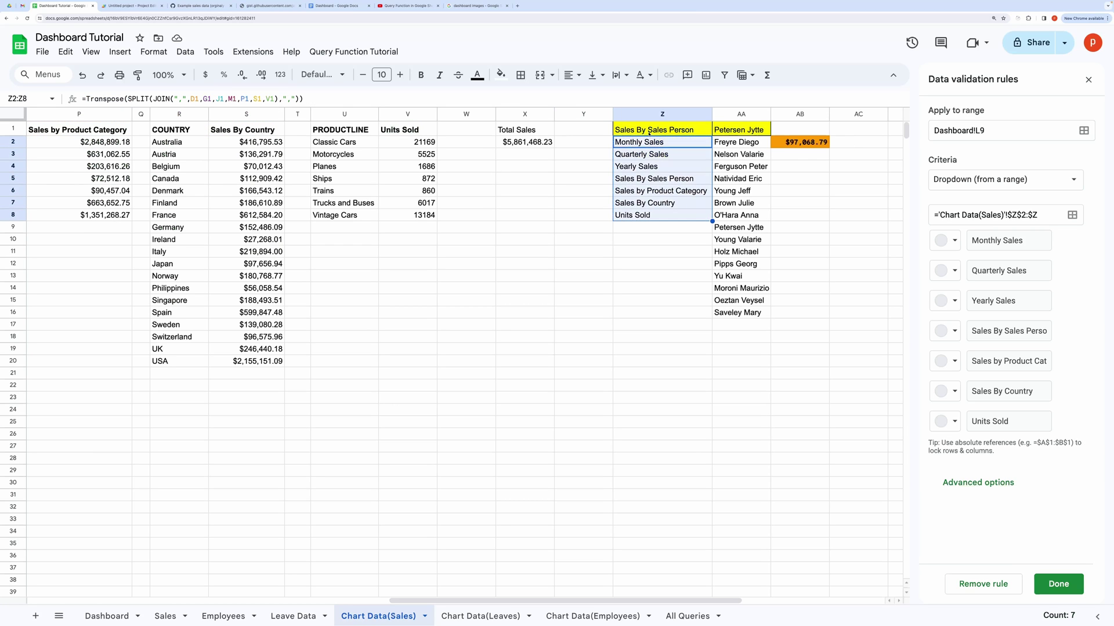
{"action": "left_click", "coordinate": [650, 130]}
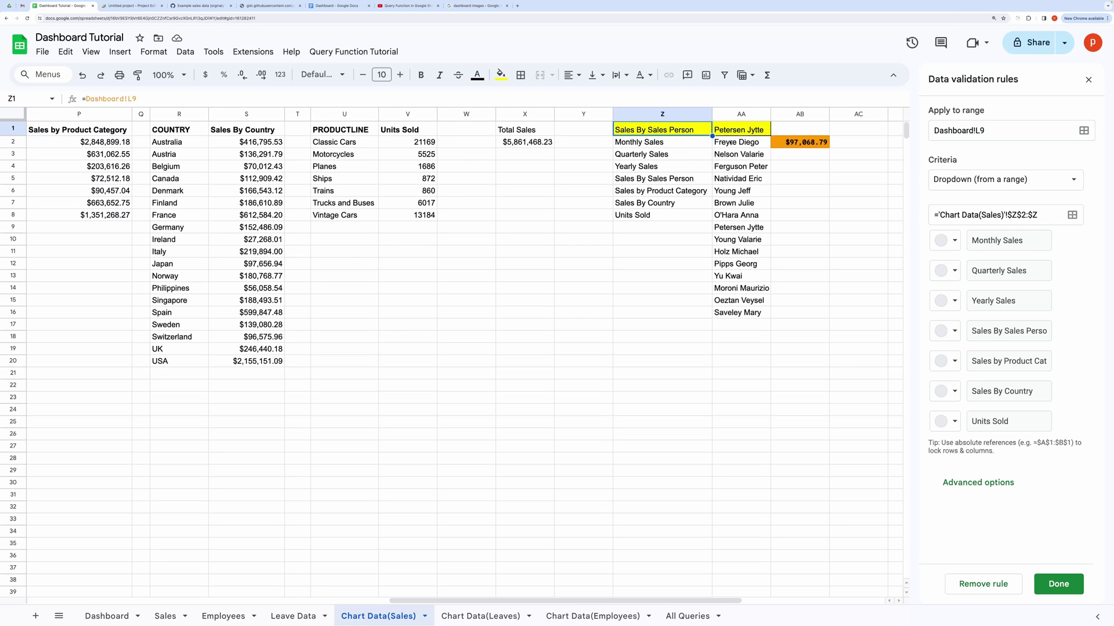
- Examine the item list in AA2:AA16 and the Offset and Match formula that generates it
{"action": "key", "text": "Down"}
{"action": "key", "text": "Right"}
{"action": "key", "text": "shift+Down"}
{"action": "key", "text": "shift+Down"}
{"action": "key", "text": "shift+Down"}
{"action": "key", "text": "shift+Down"}
{"action": "key", "text": "shift+Down"}
{"action": "key", "text": "shift+Down"}
{"action": "key", "text": "shift+Down"}
{"action": "key", "text": "shift+Down"}
{"action": "key", "text": "shift+Down"}
{"action": "key", "text": "shift+Down"}
{"action": "key", "text": "shift+Down"}
{"action": "key", "text": "shift+Down"}
{"action": "key", "text": "shift+Down"}
{"action": "key", "text": "shift+Down"}
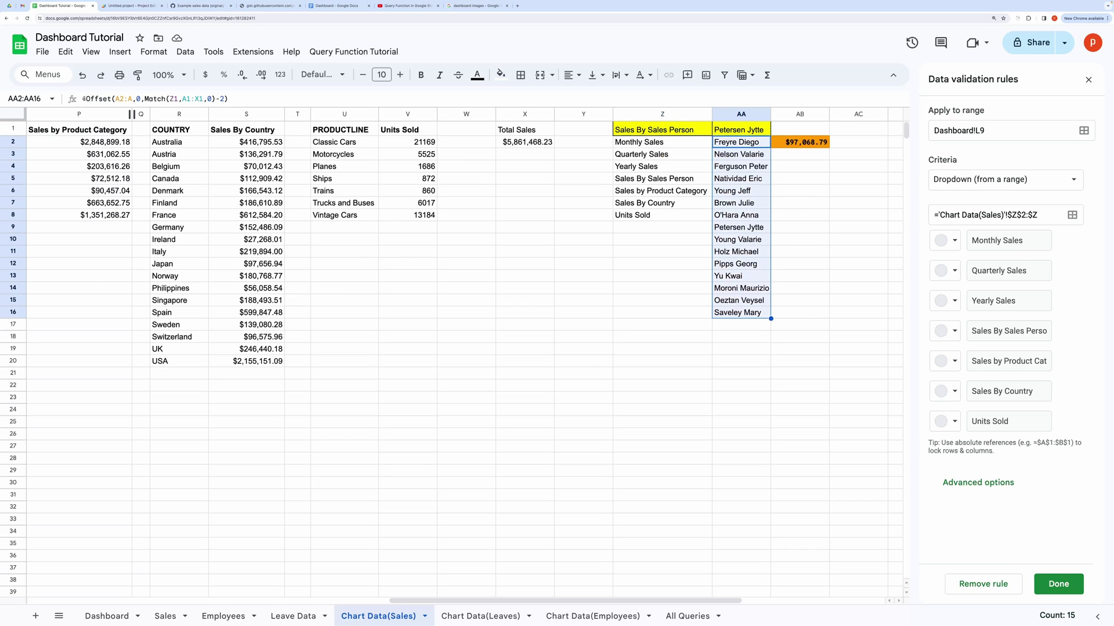
{"action": "left_click_drag", "start_coordinate": [84, 98], "coordinate": [228, 98]}
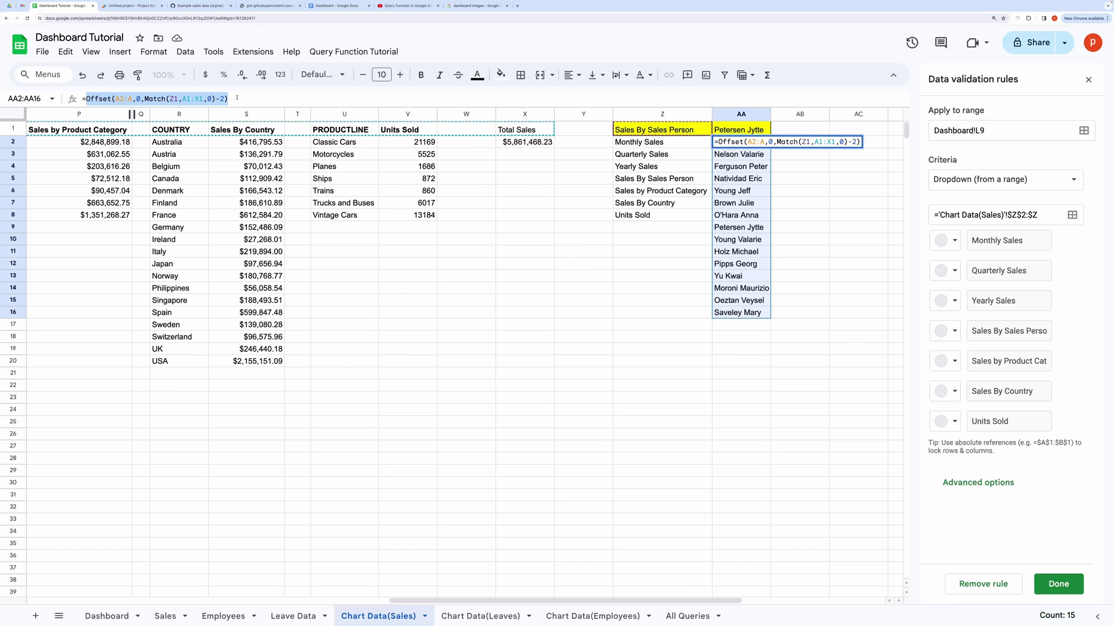
{"action": "left_click", "coordinate": [237, 97]}
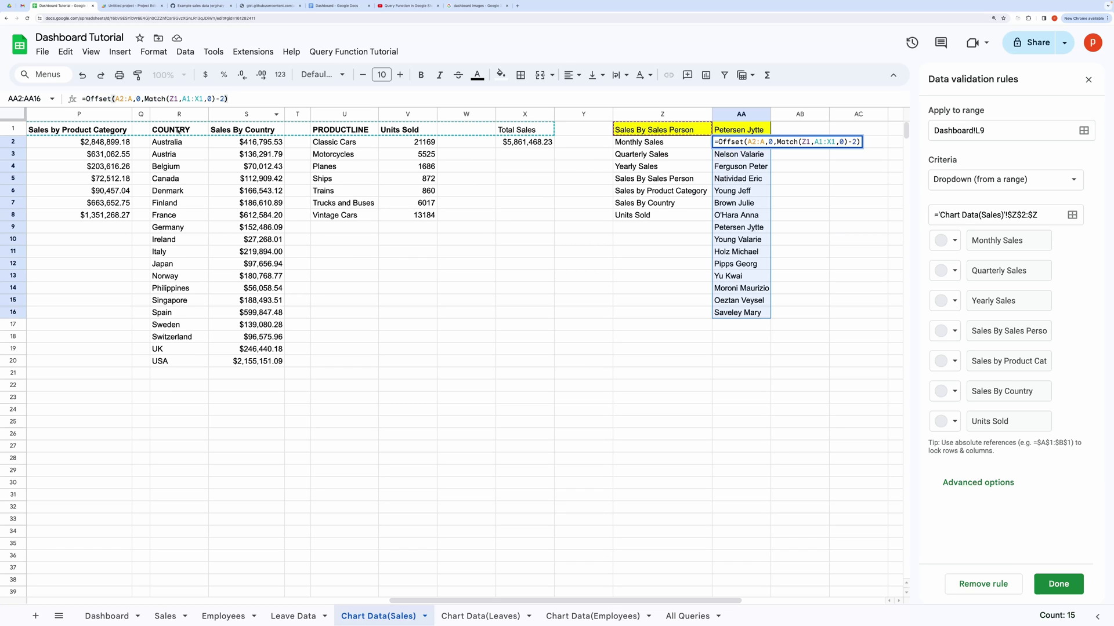
- Examine the AA2 formula's Match and A2:A arguments alongside the Sales By Country heading and the country list R2:R20
{"action": "left_click", "coordinate": [260, 131]}
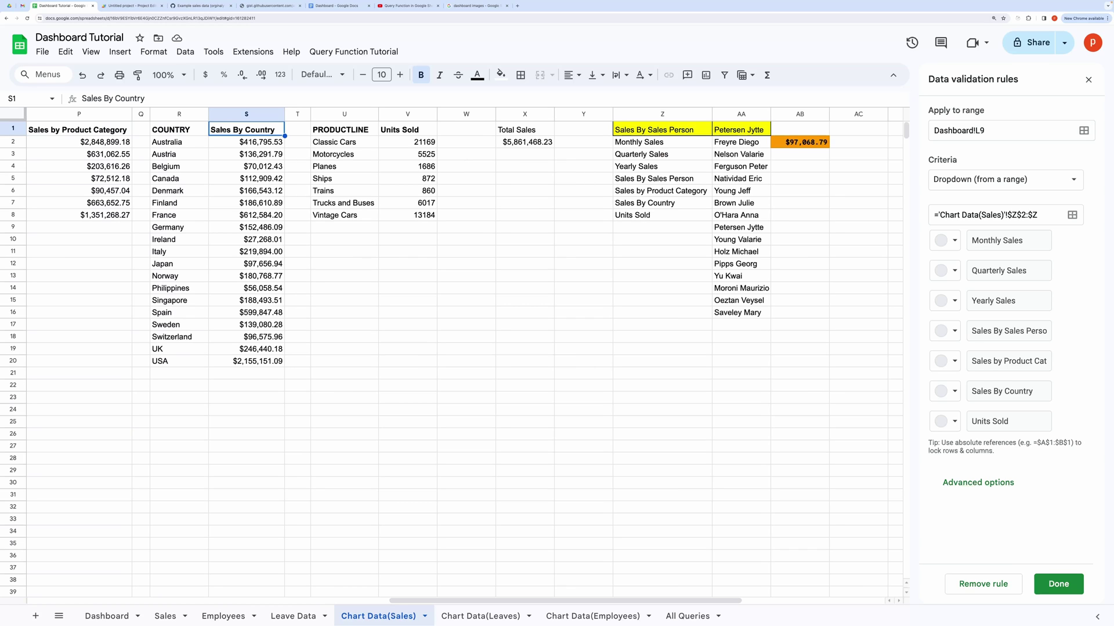
{"action": "left_click", "coordinate": [735, 144]}
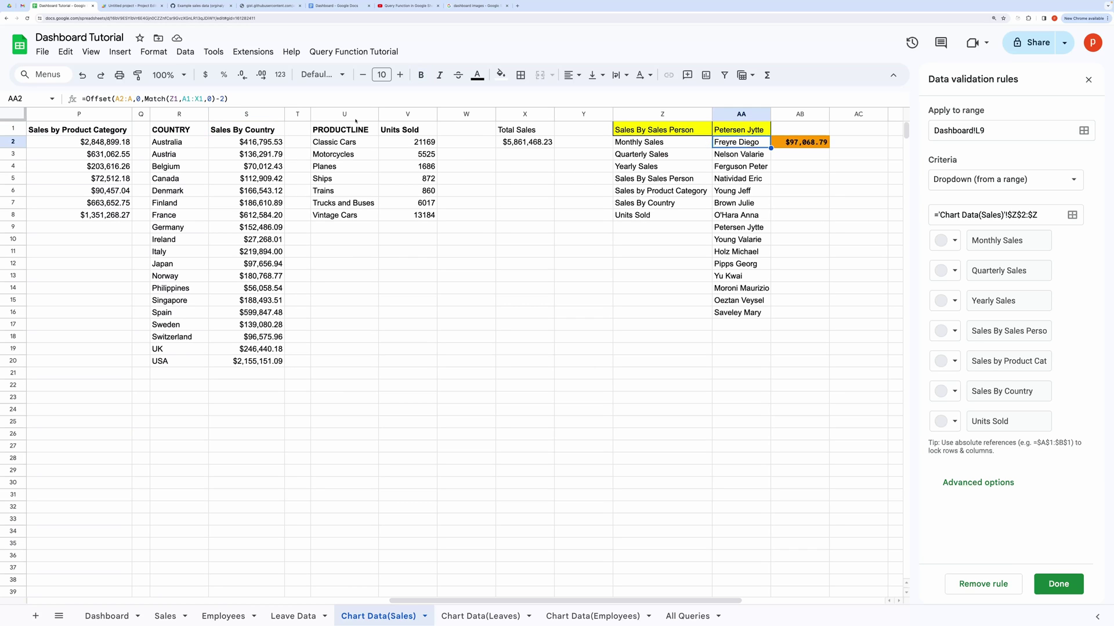
{"action": "left_click_drag", "start_coordinate": [144, 98], "coordinate": [216, 99]}
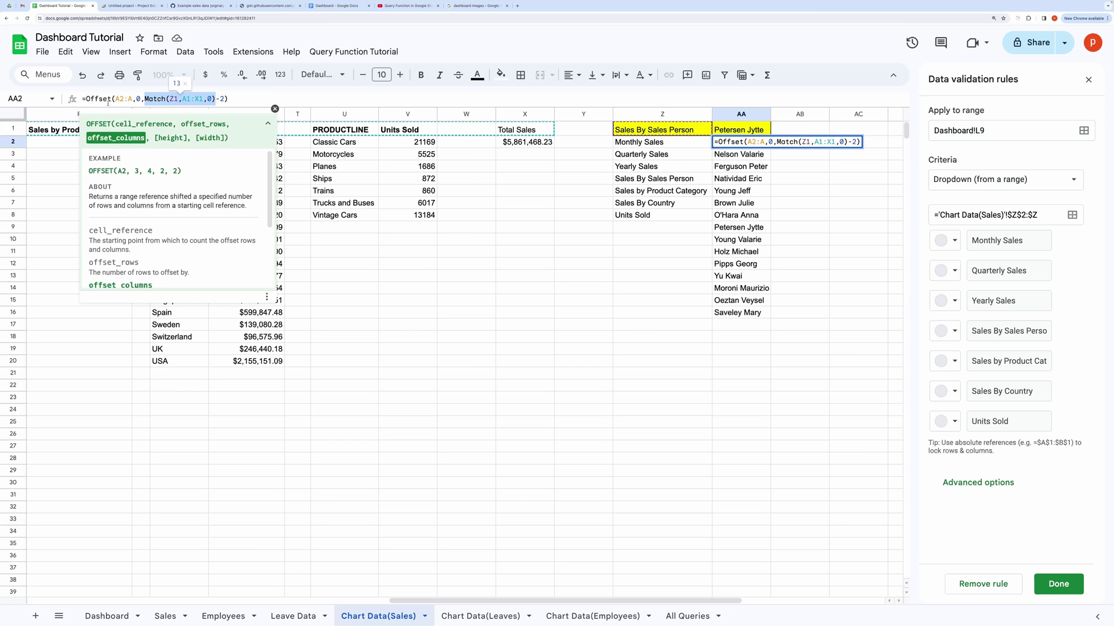
{"action": "left_click", "coordinate": [254, 97]}
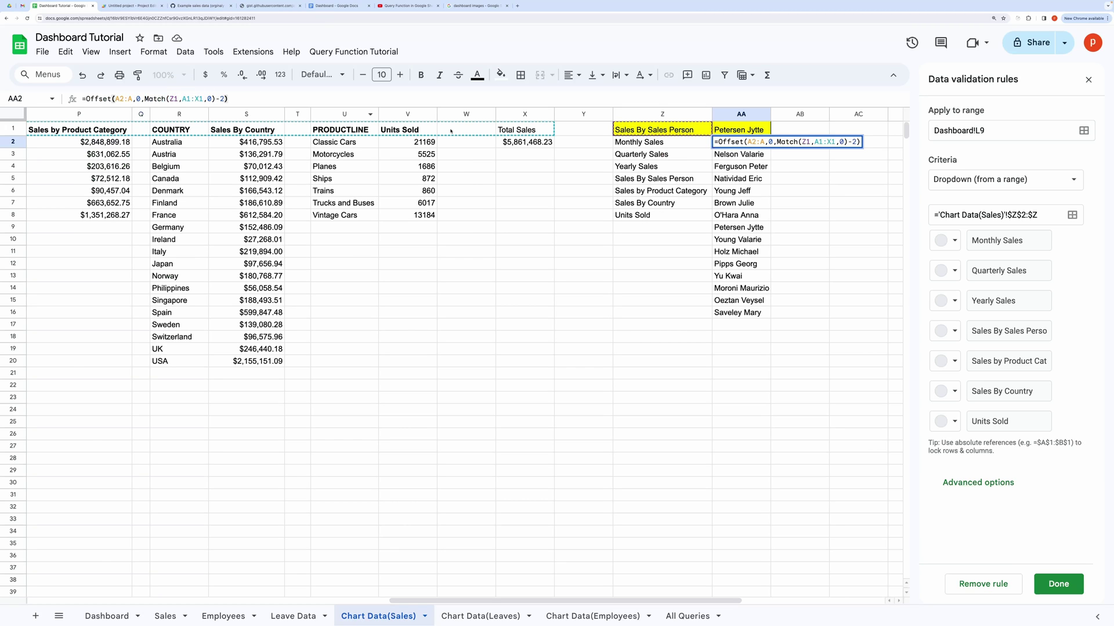
{"action": "left_click_drag", "start_coordinate": [116, 99], "coordinate": [132, 98]}
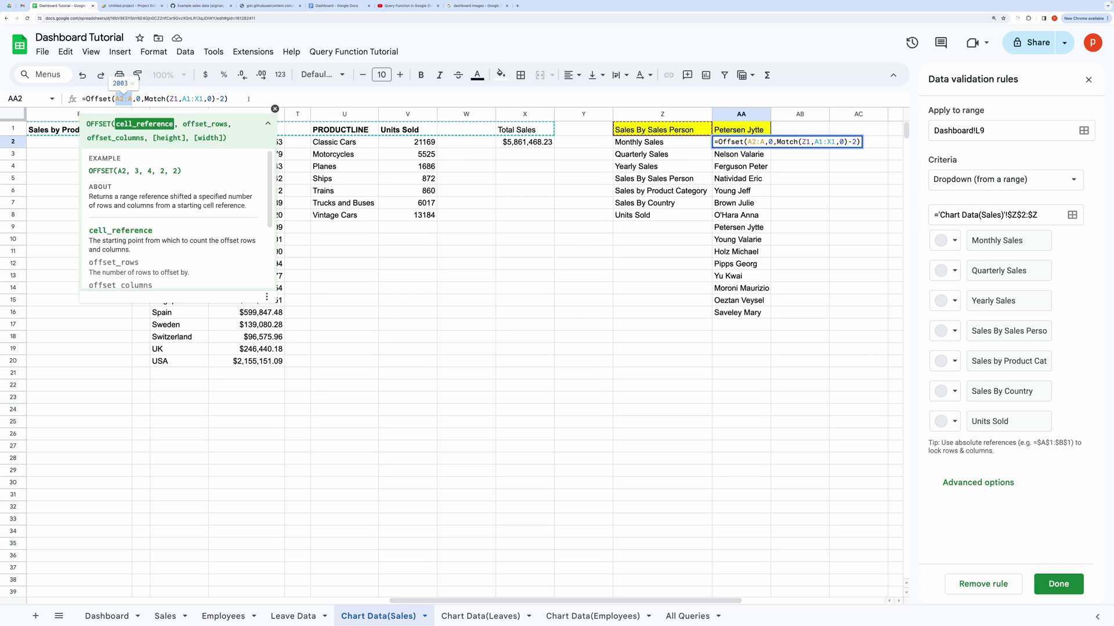
{"action": "left_click", "coordinate": [225, 99]}
{"action": "left_click", "coordinate": [230, 98]}
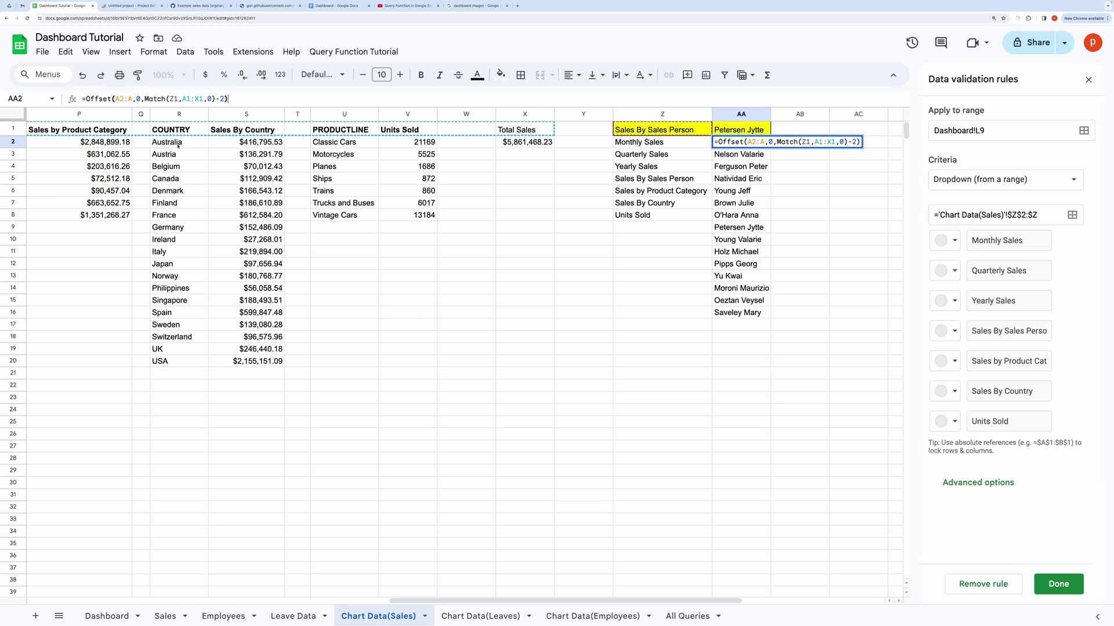
{"action": "left_click_drag", "start_coordinate": [179, 143], "coordinate": [178, 361]}
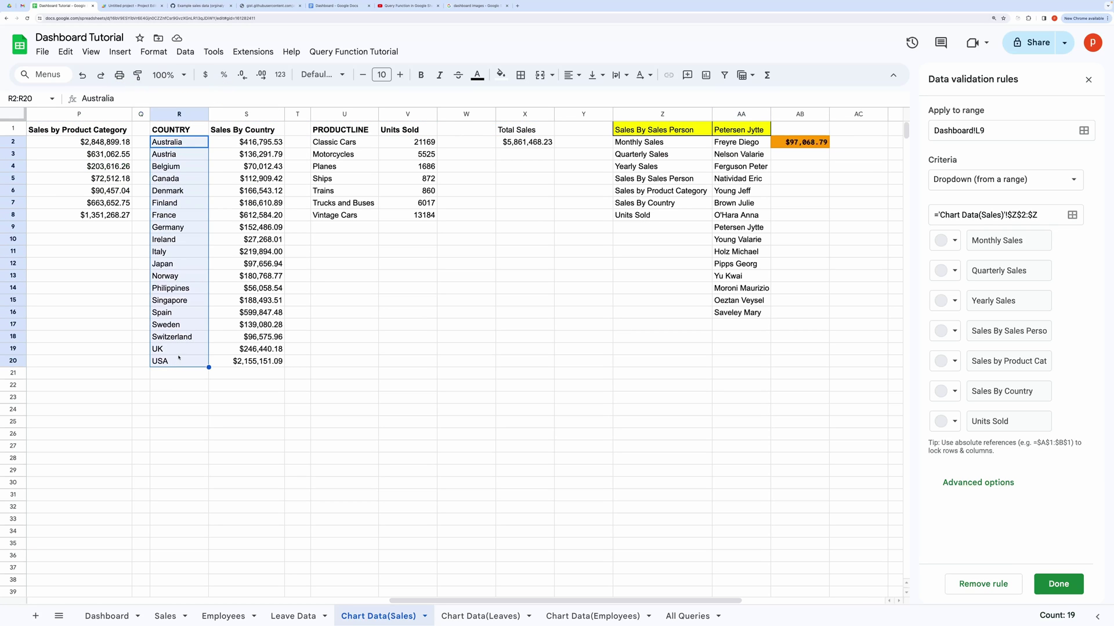
{"action": "left_click", "coordinate": [628, 231]}
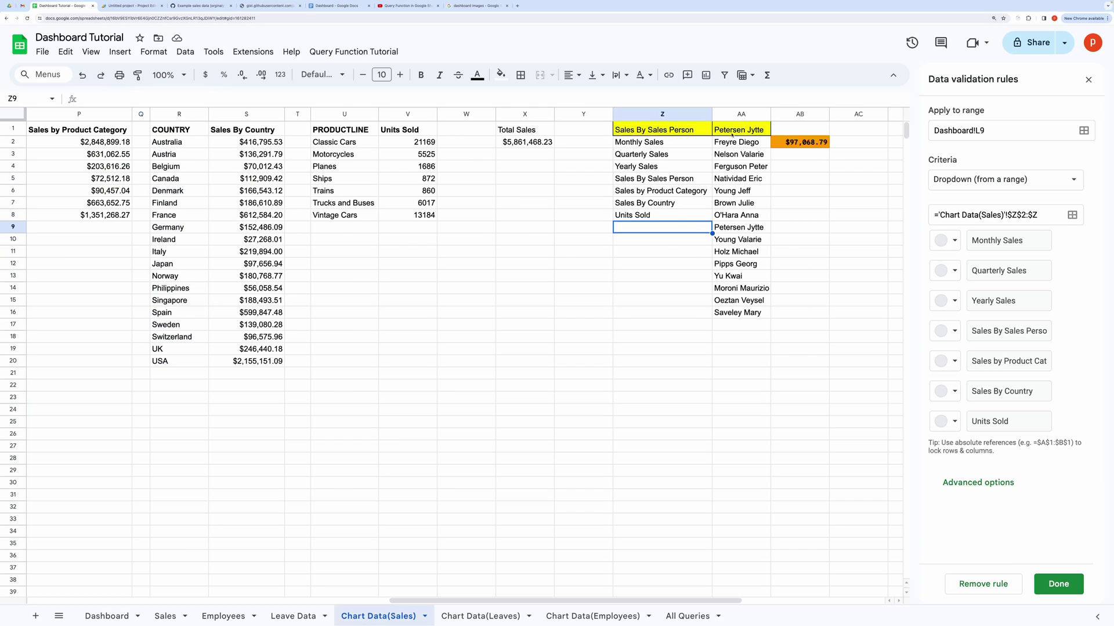
- Examine AA1's reference to Dashboard L10 and the AB2 XLOOKUP formula's search key and Offset and Match range arguments
{"action": "left_click", "coordinate": [732, 131]}
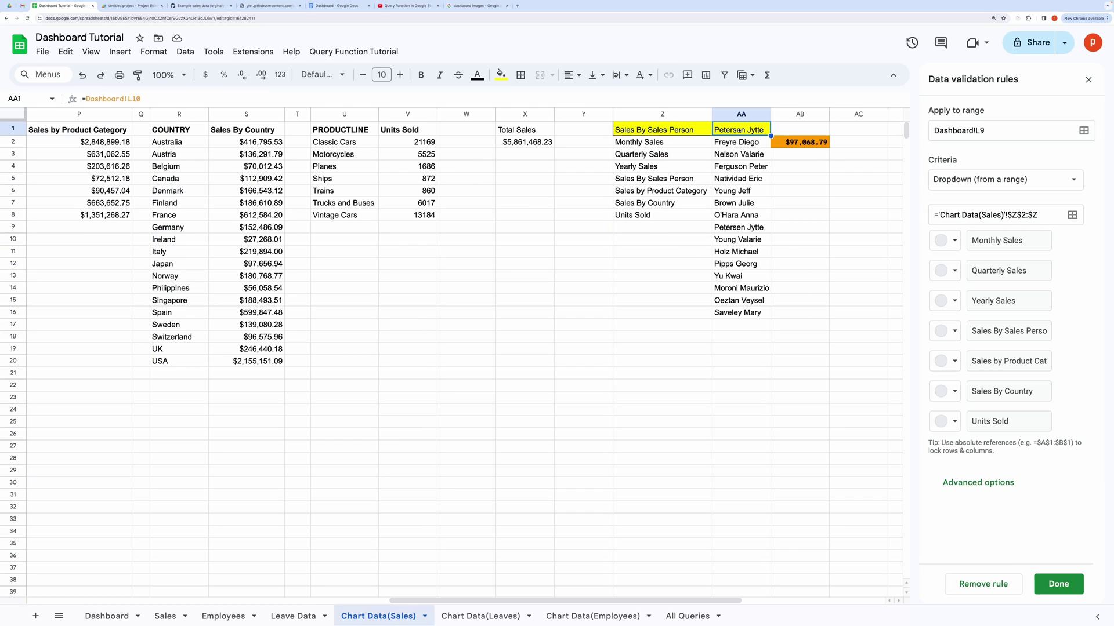
{"action": "left_click", "coordinate": [788, 143]}
{"action": "left_click", "coordinate": [85, 99]}
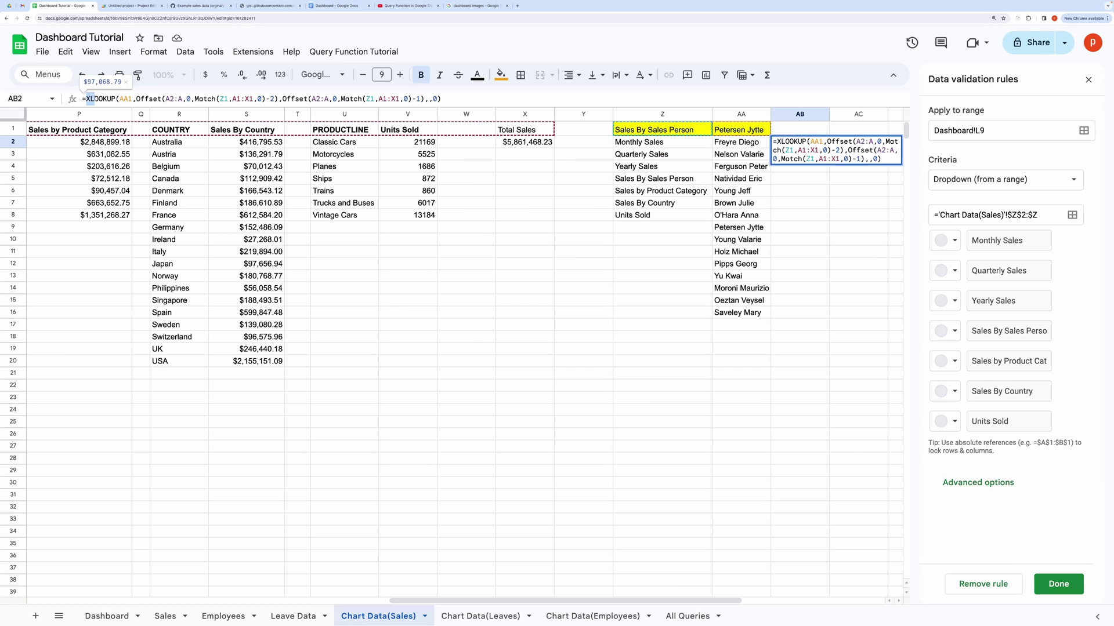
{"action": "left_click_drag", "start_coordinate": [85, 100], "coordinate": [117, 100]}
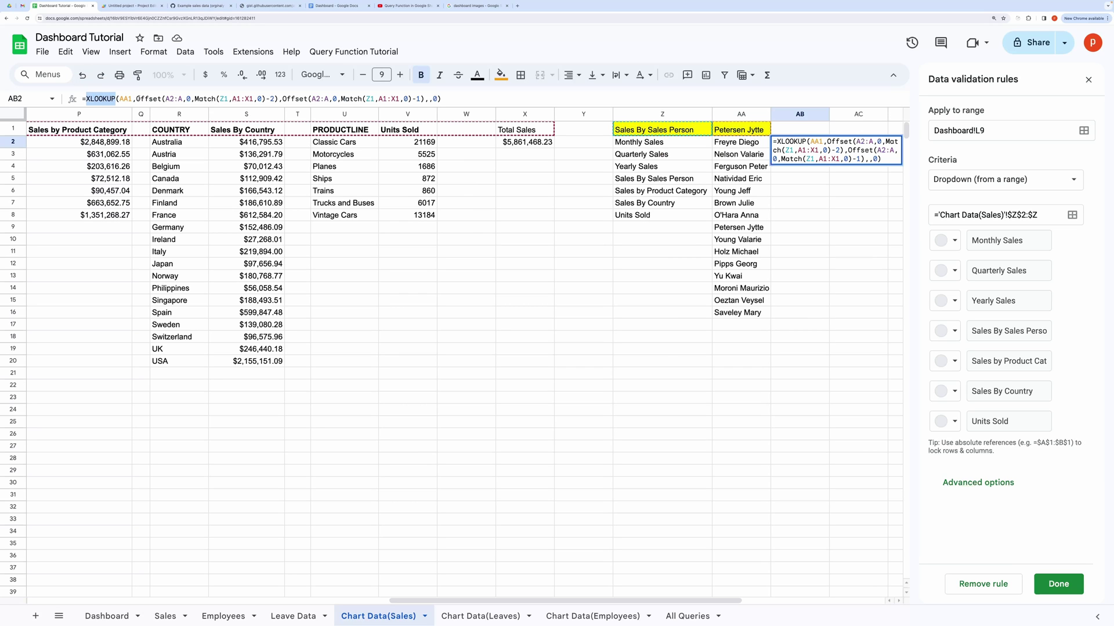
{"action": "double_click", "coordinate": [129, 99]}
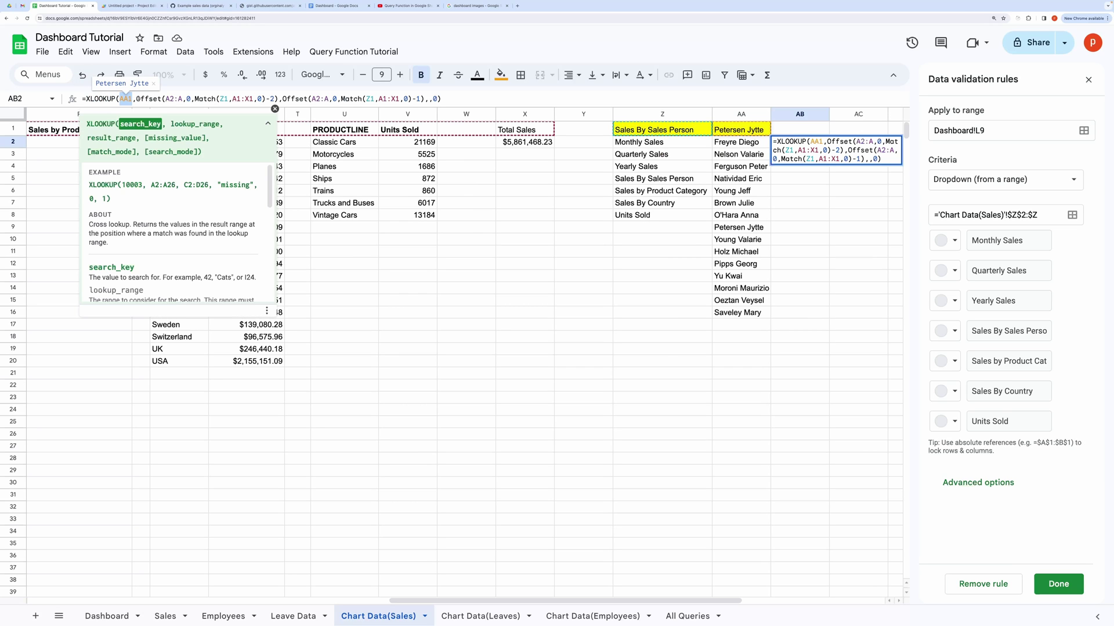
{"action": "left_click_drag", "start_coordinate": [136, 99], "coordinate": [425, 100]}
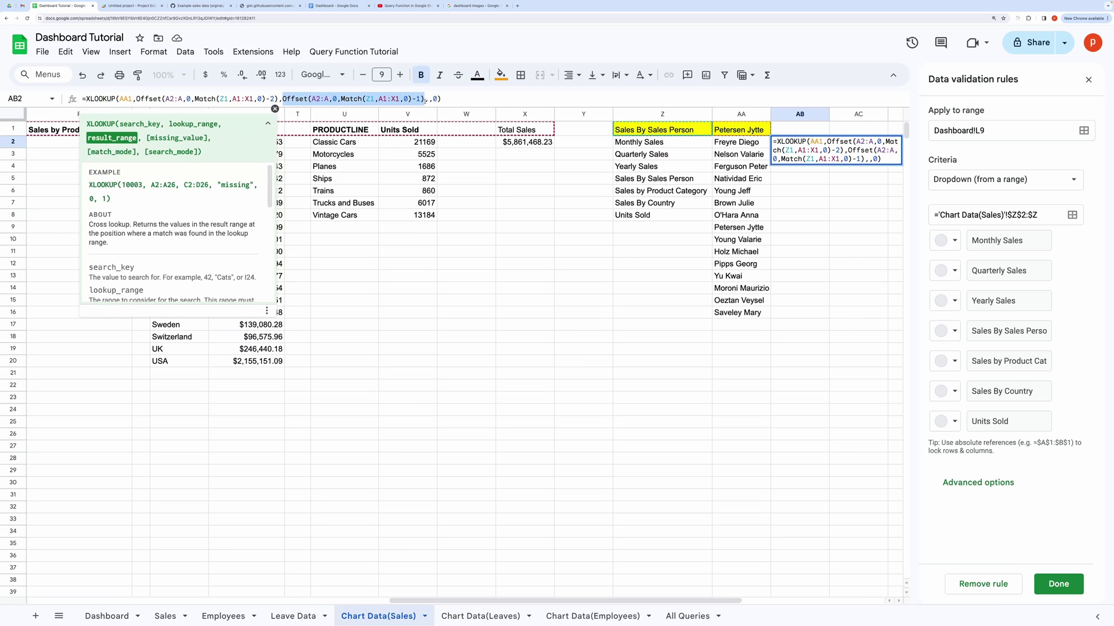
{"action": "key", "text": "End"}
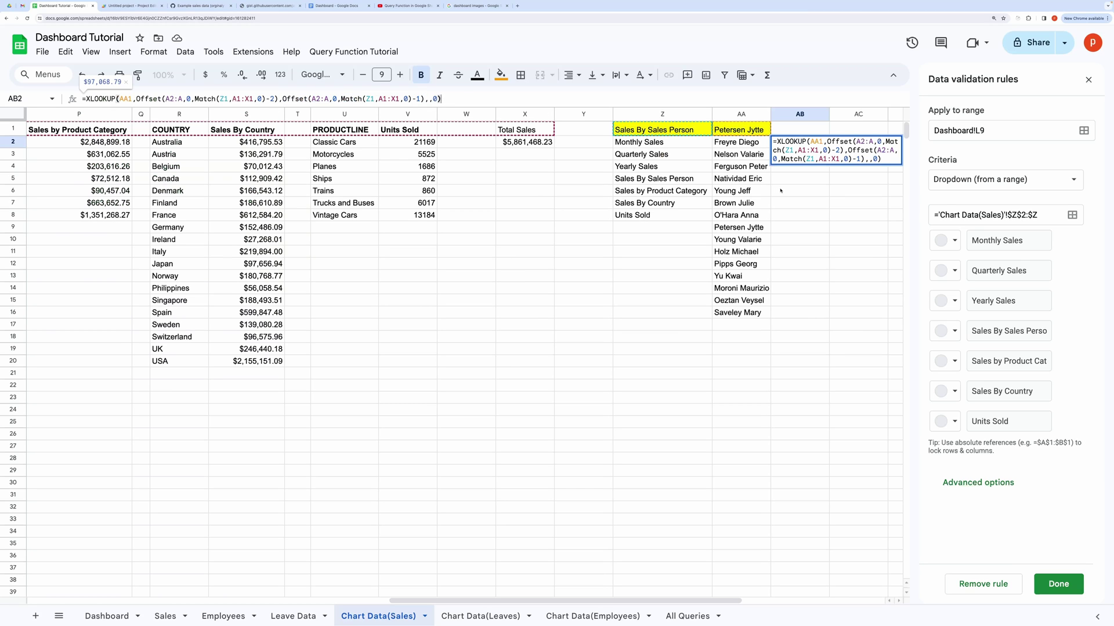
{"action": "left_click", "coordinate": [780, 190]}
{"action": "left_click", "coordinate": [803, 143]}
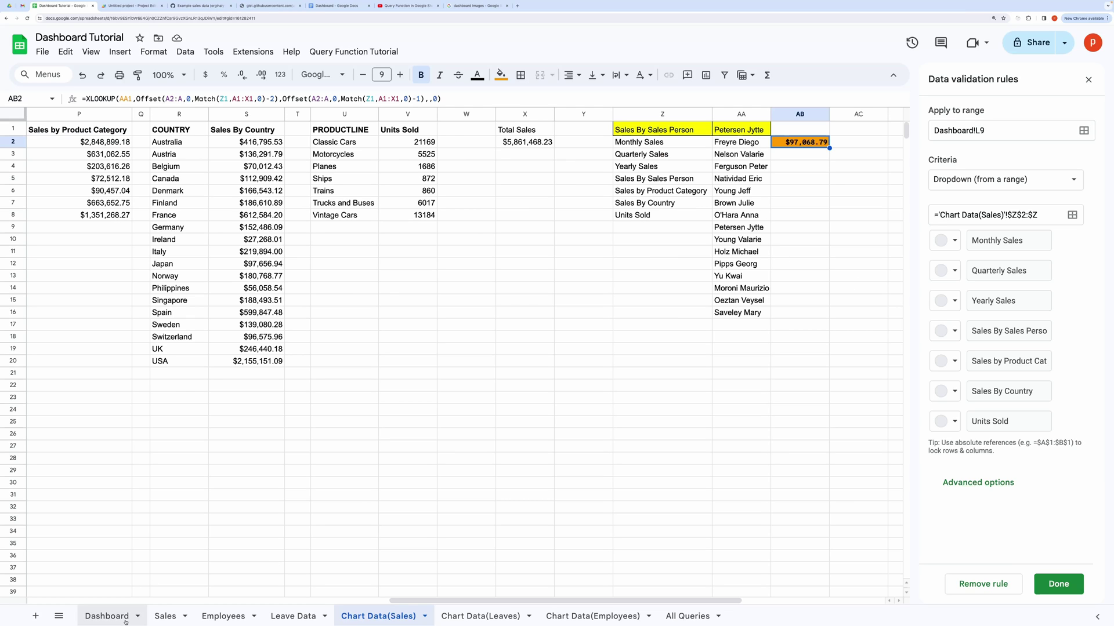
- On the Dashboard sheet, set the sales lookup category in L9 to Sales by Product Category and the item in L10 to Motorcycles
{"action": "left_click", "coordinate": [107, 616]}
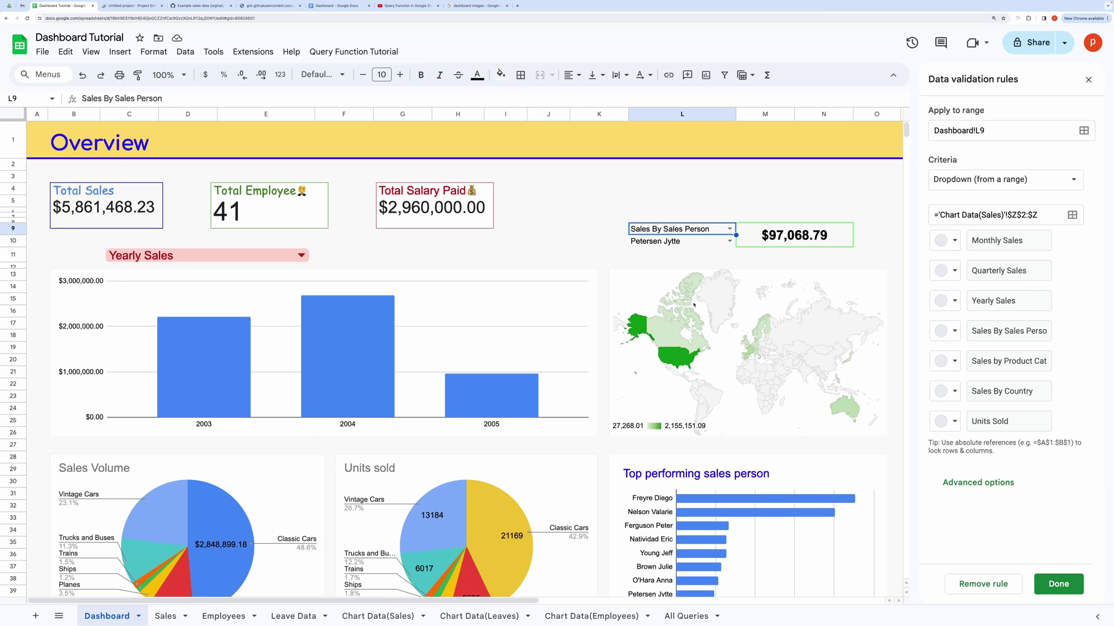
{"action": "left_click", "coordinate": [729, 229]}
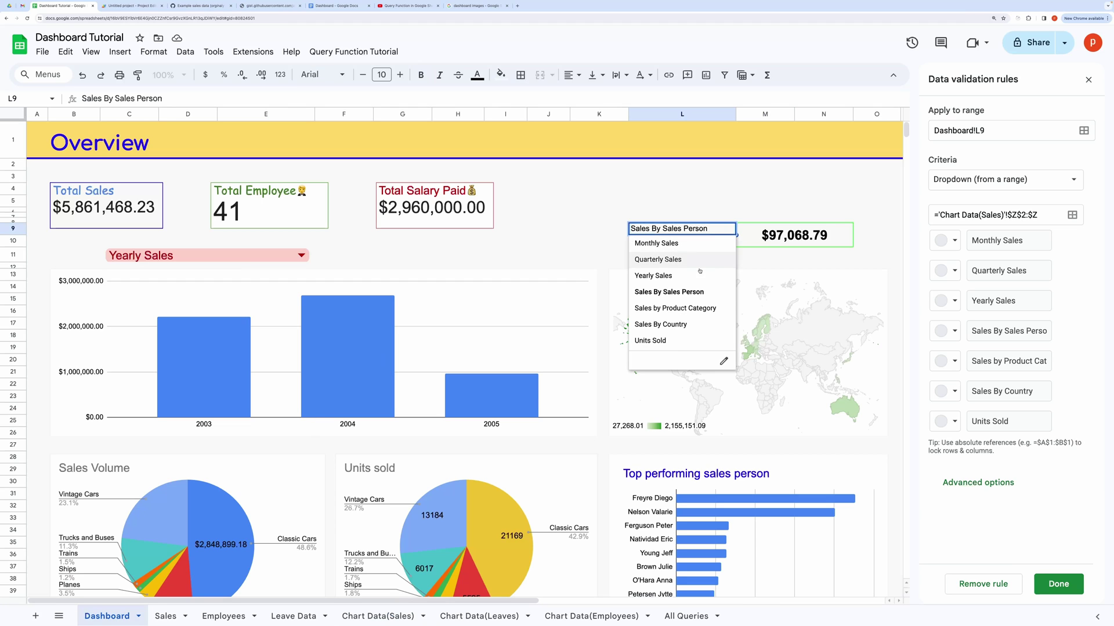
{"action": "left_click", "coordinate": [675, 308]}
{"action": "left_click", "coordinate": [720, 257]}
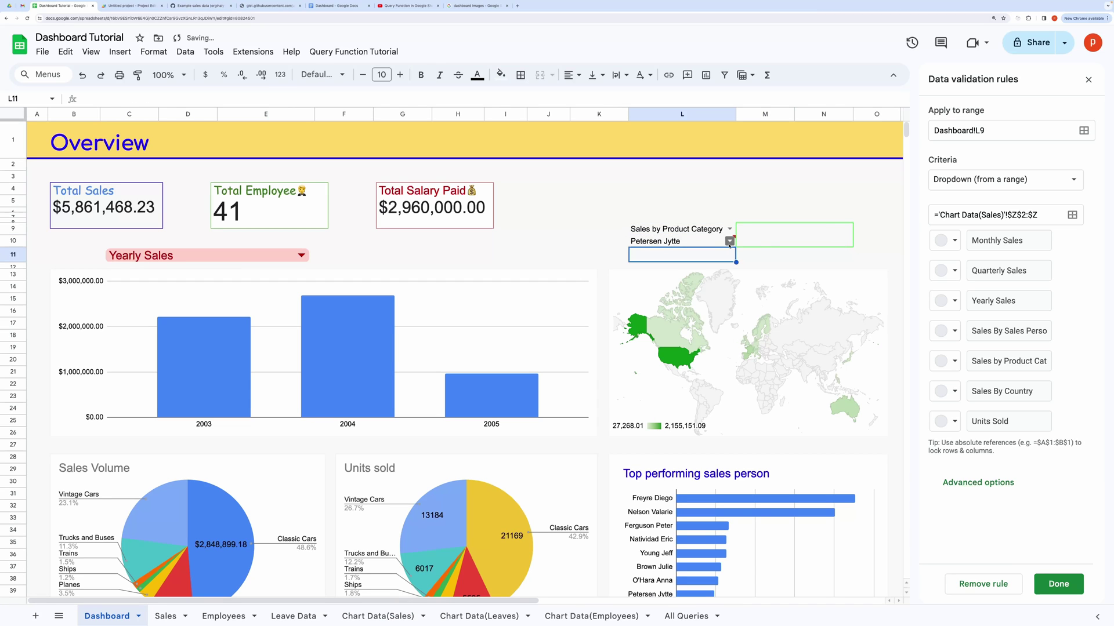
{"action": "left_click", "coordinate": [729, 242]}
{"action": "left_click", "coordinate": [653, 272]}
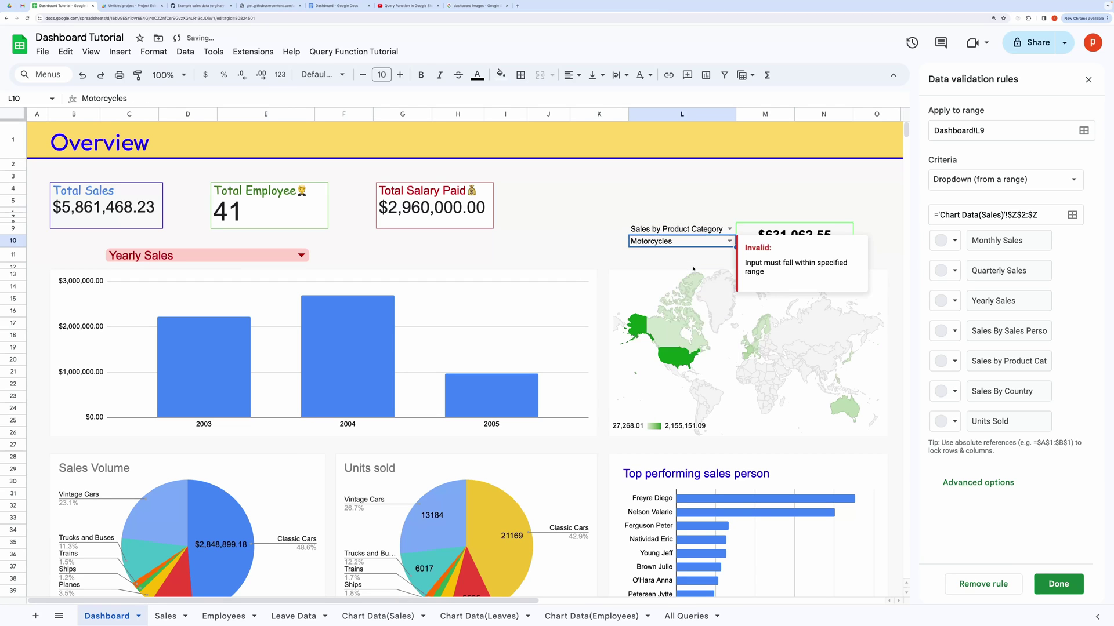
{"action": "left_click", "coordinate": [633, 254]}
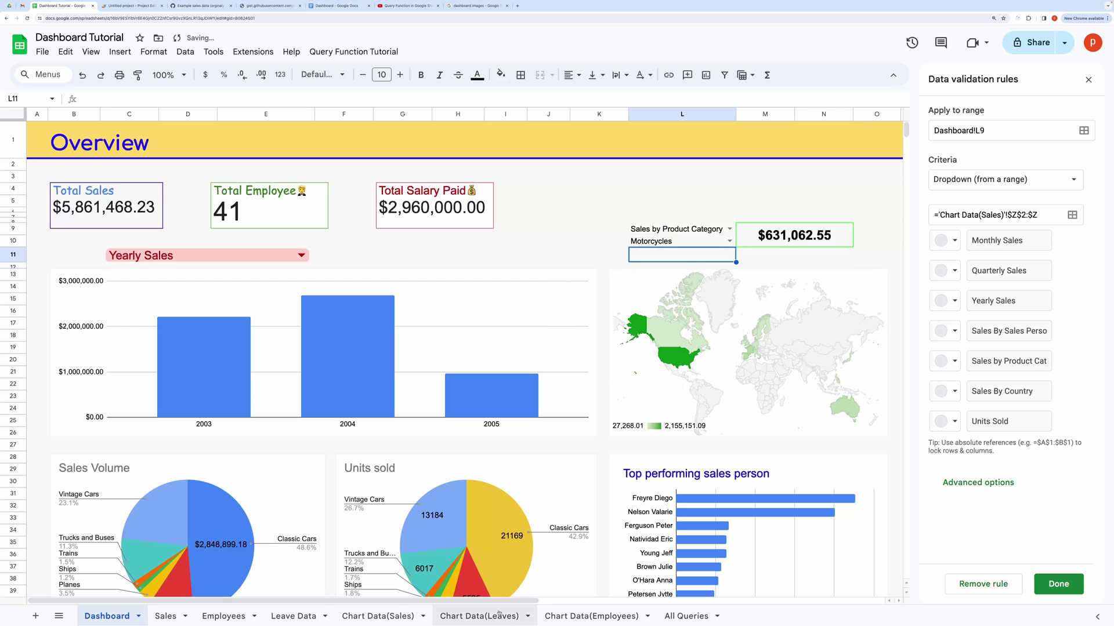
- On Chart Data(Sales), examine Z1, AA1, lists Z2:Z8 and AA2:AA8 and the AB2 lookup, and finish the L9 validation rule
{"action": "left_click", "coordinate": [357, 616]}
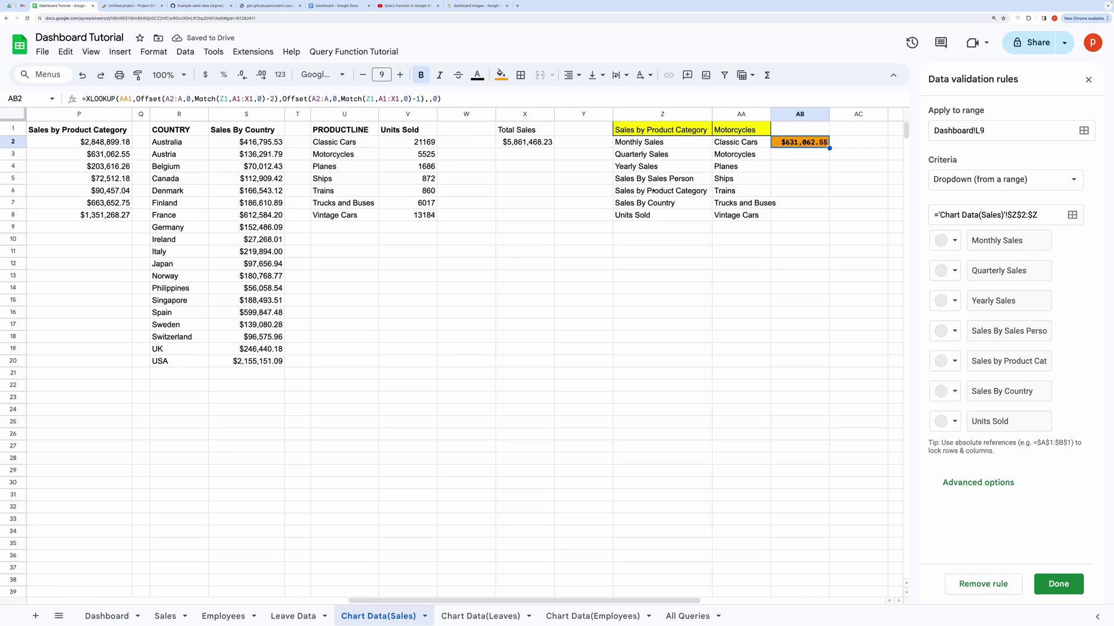
{"action": "left_click", "coordinate": [656, 131]}
{"action": "left_click", "coordinate": [729, 129]}
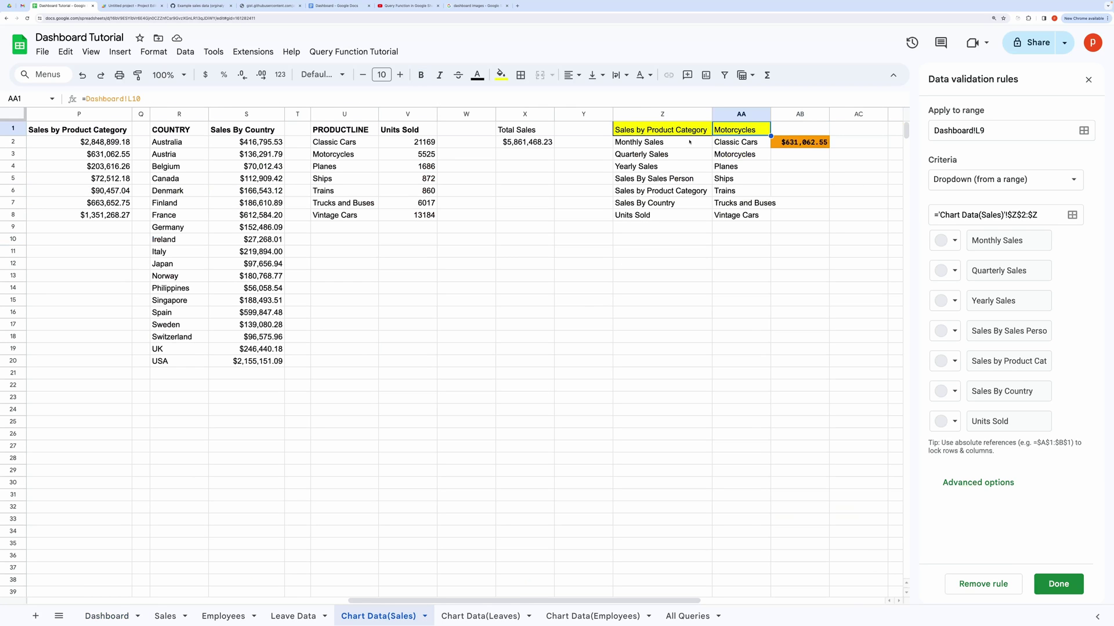
{"action": "left_click_drag", "start_coordinate": [690, 141], "coordinate": [661, 215]}
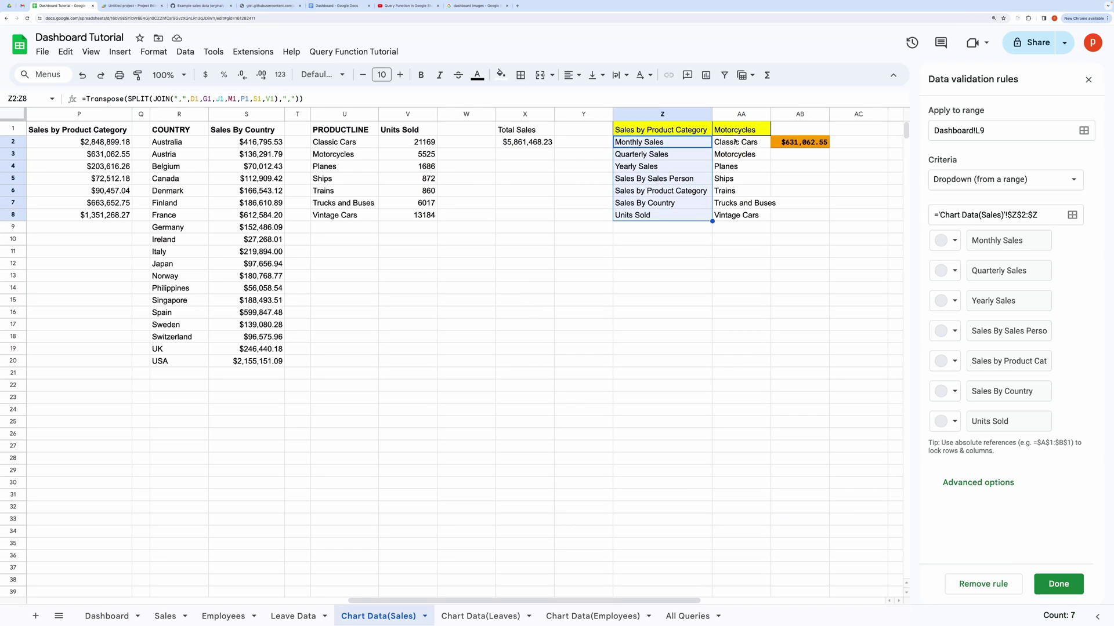
{"action": "left_click_drag", "start_coordinate": [735, 141], "coordinate": [737, 216]}
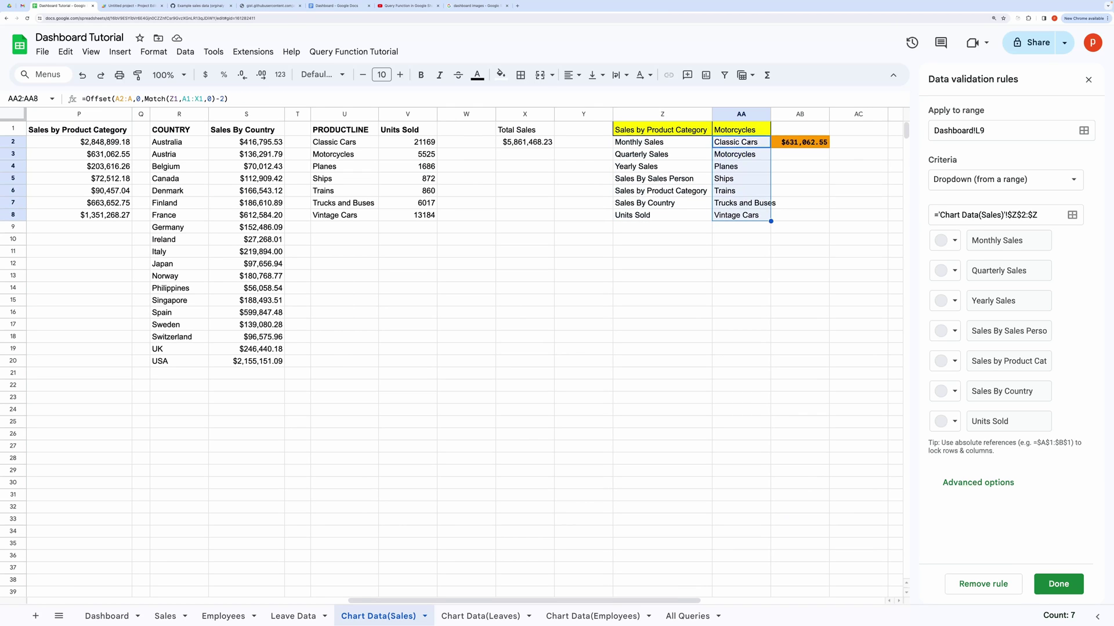
{"action": "left_click", "coordinate": [790, 143]}
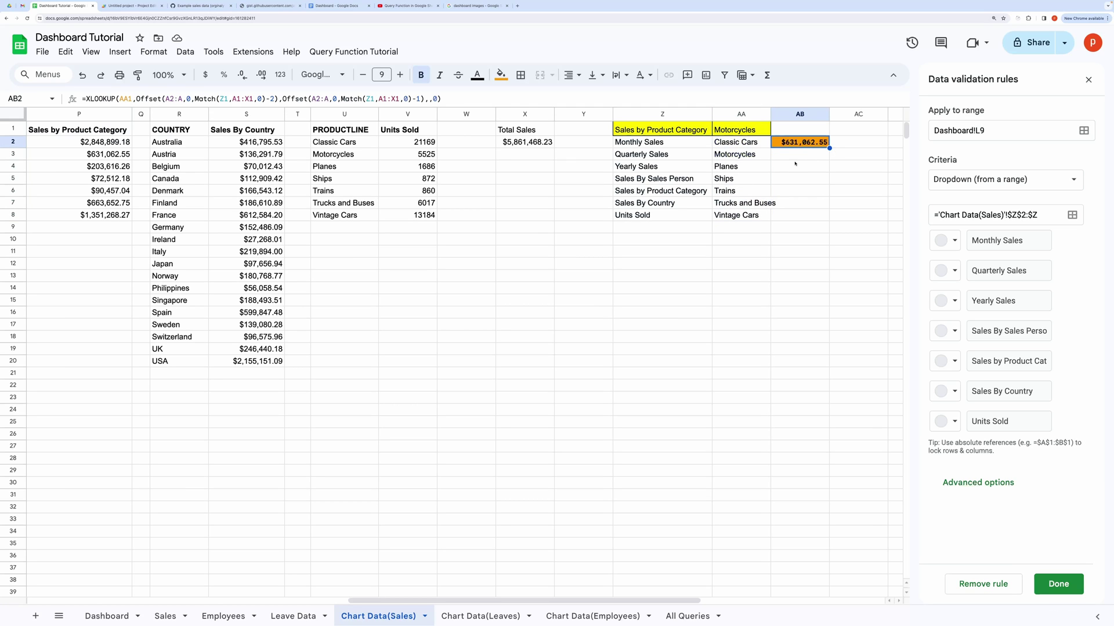
{"action": "left_click", "coordinate": [1055, 591]}
- In the Dashboard's Queries section, examine the full B84 Query formula that lists sales between the From and To dates
{"action": "left_click", "coordinate": [107, 616]}
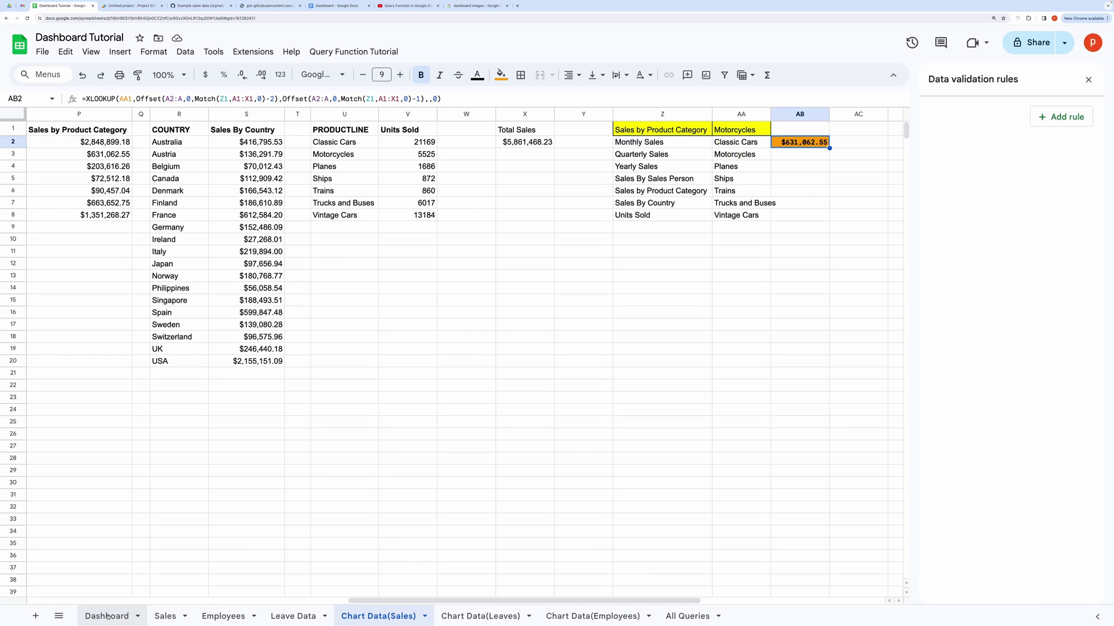
{"action": "scroll", "coordinate": [163, 418], "scroll_direction": "down", "scroll_amount": 15}
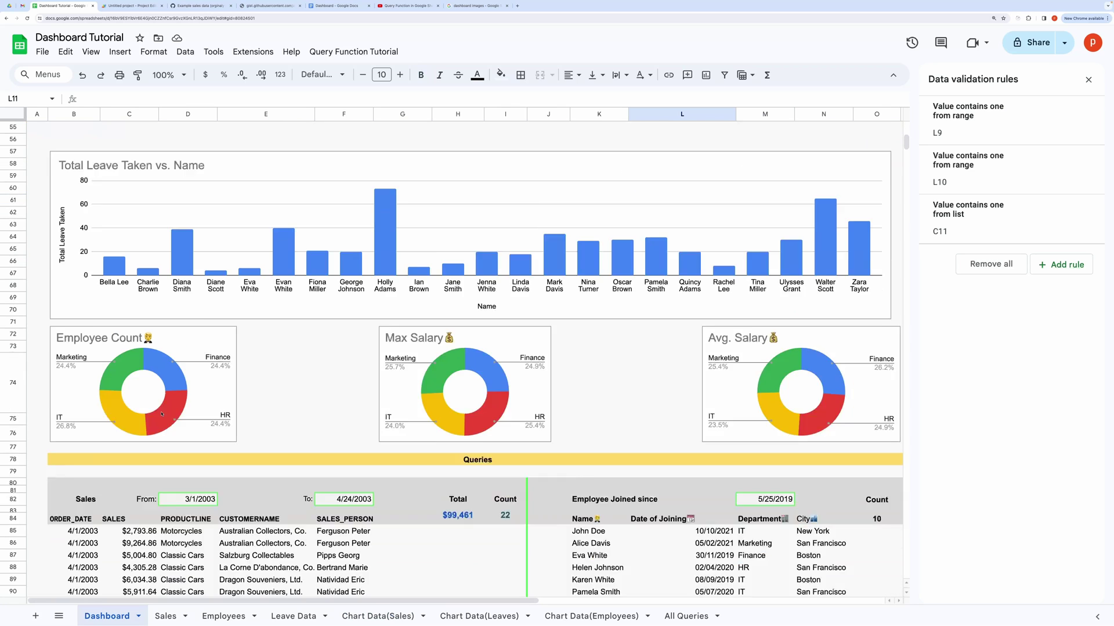
{"action": "scroll", "coordinate": [154, 357], "scroll_direction": "up", "scroll_amount": 1}
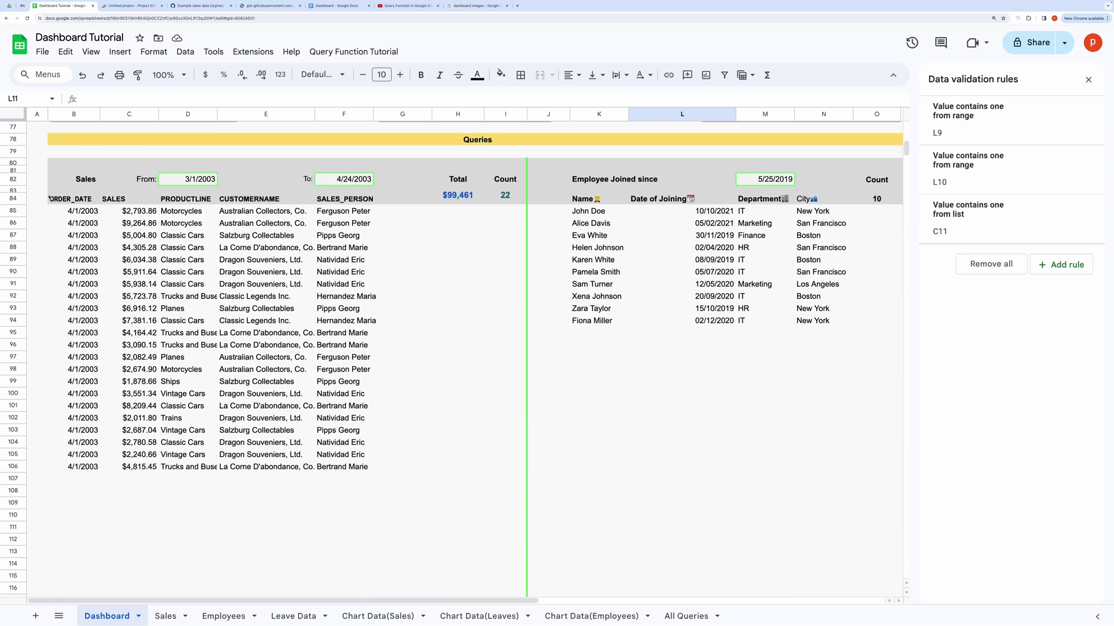
{"action": "left_click", "coordinate": [60, 199]}
{"action": "left_click_drag", "start_coordinate": [85, 98], "coordinate": [588, 97]}
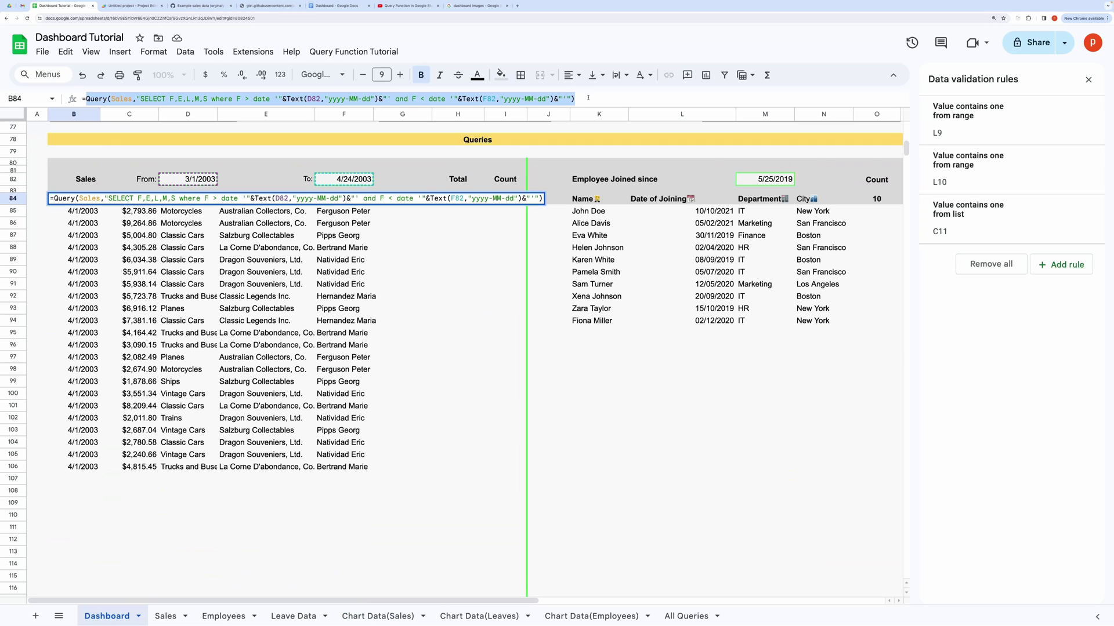
{"action": "left_click", "coordinate": [588, 97]}
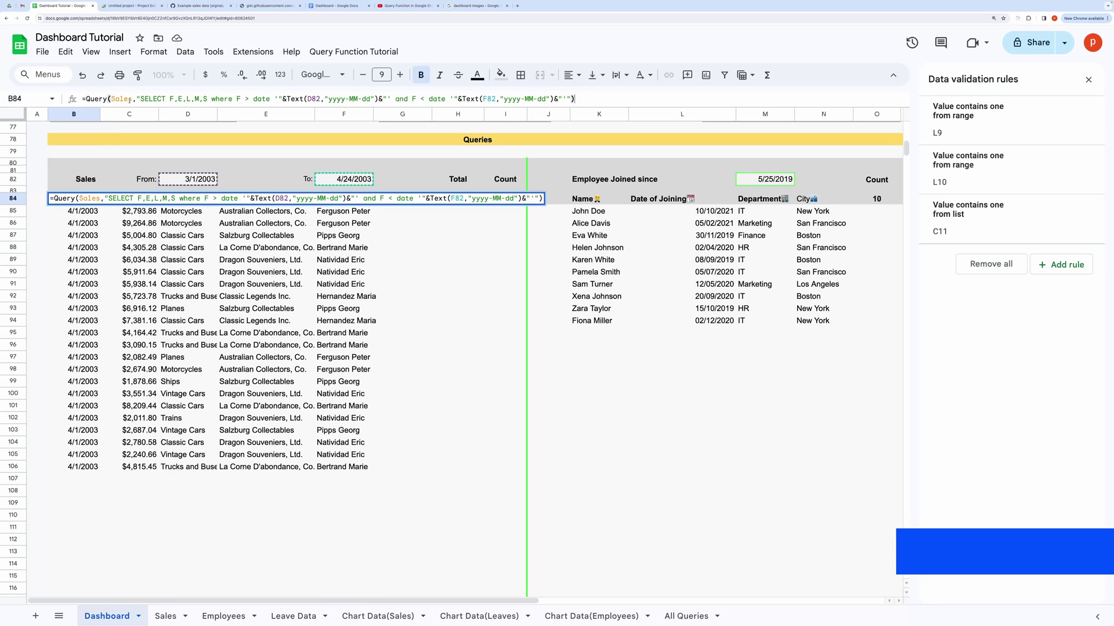
- Examine the B84 formula's SELECT string and Text(D82,"yyyy-MM-dd") argument, and briefly show the Query Function in Google Sheets video on YouTube
{"action": "double_click", "coordinate": [214, 99]}
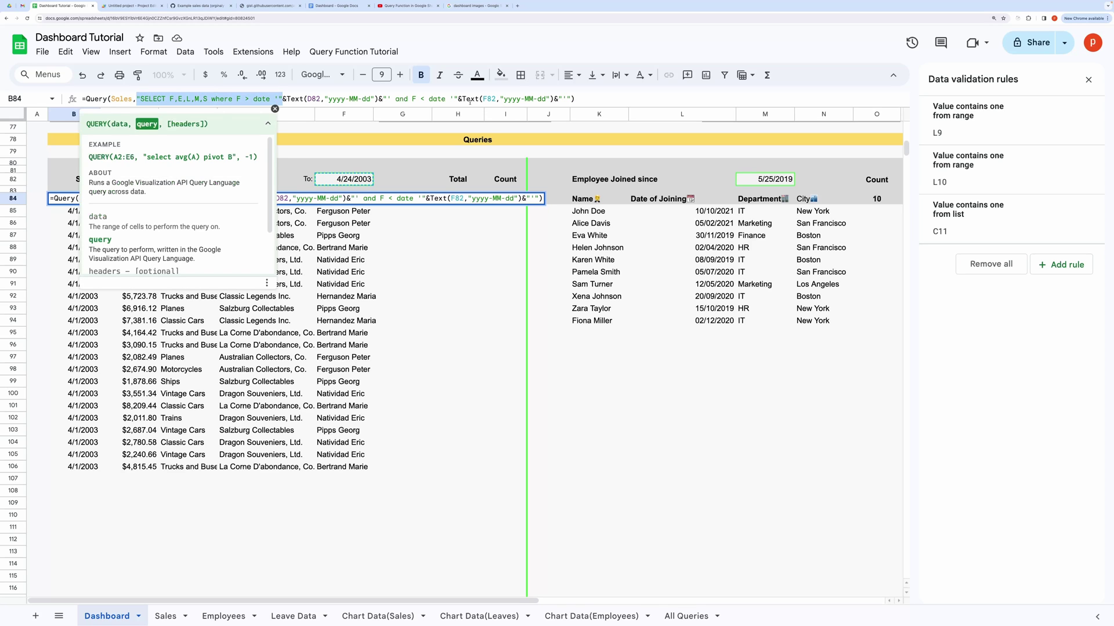
{"action": "left_click", "coordinate": [599, 101]}
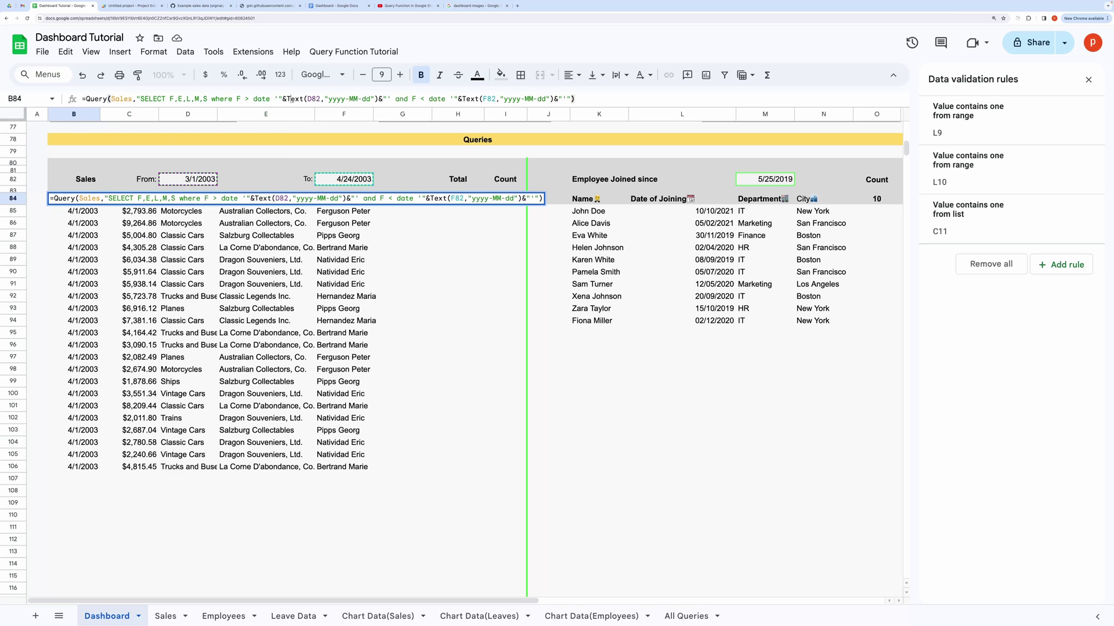
{"action": "left_click", "coordinate": [292, 99]}
{"action": "left_click_drag", "start_coordinate": [286, 99], "coordinate": [374, 100]}
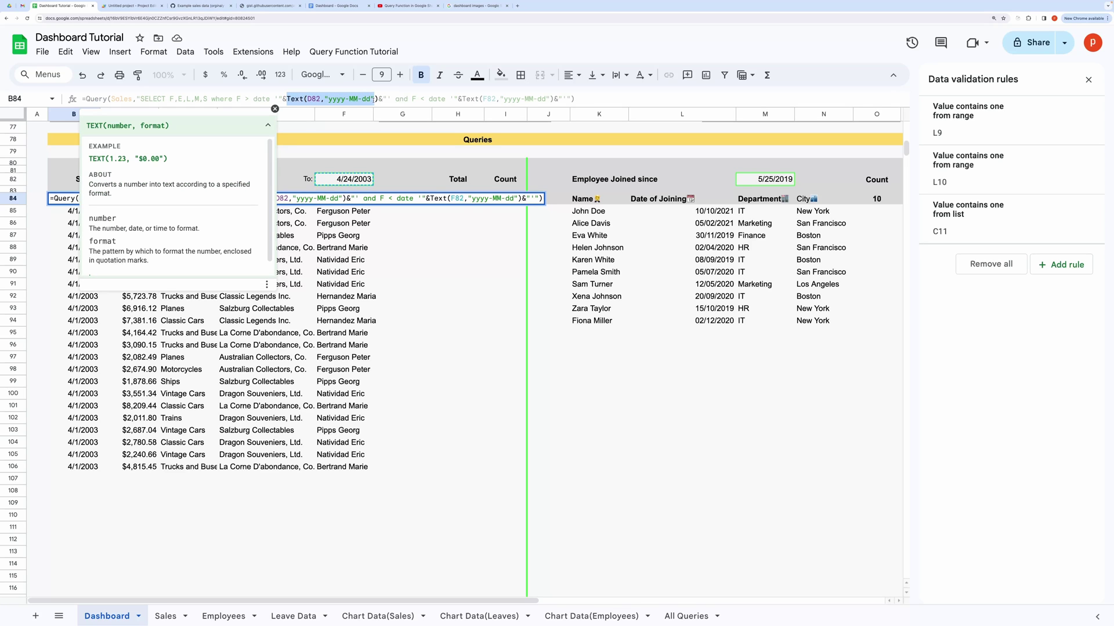
{"action": "left_click", "coordinate": [589, 99]}
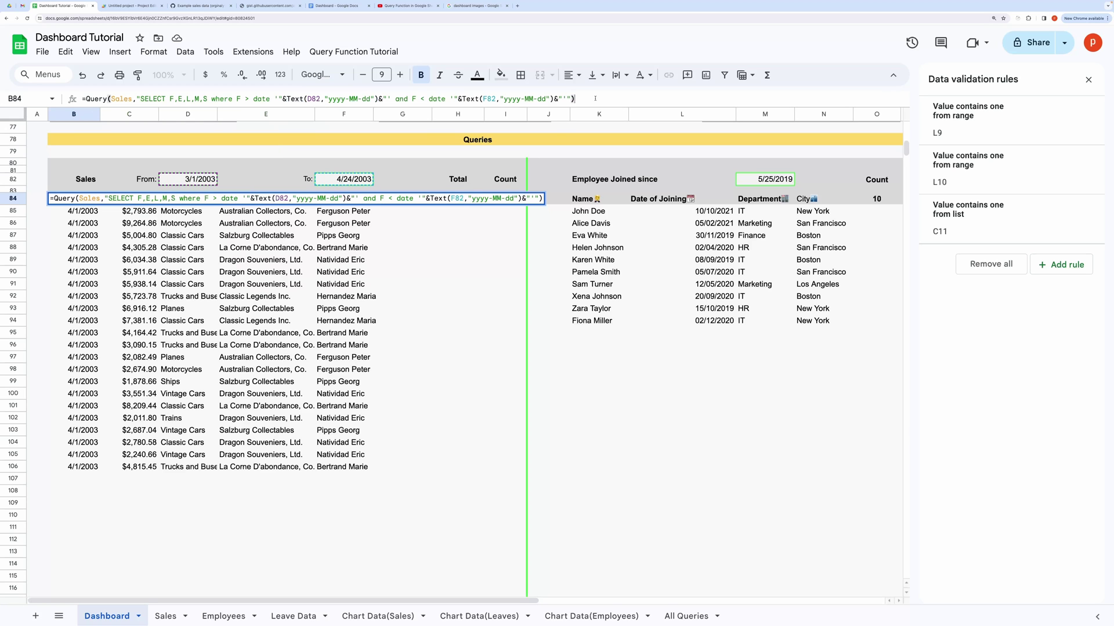
{"action": "left_click", "coordinate": [470, 238]}
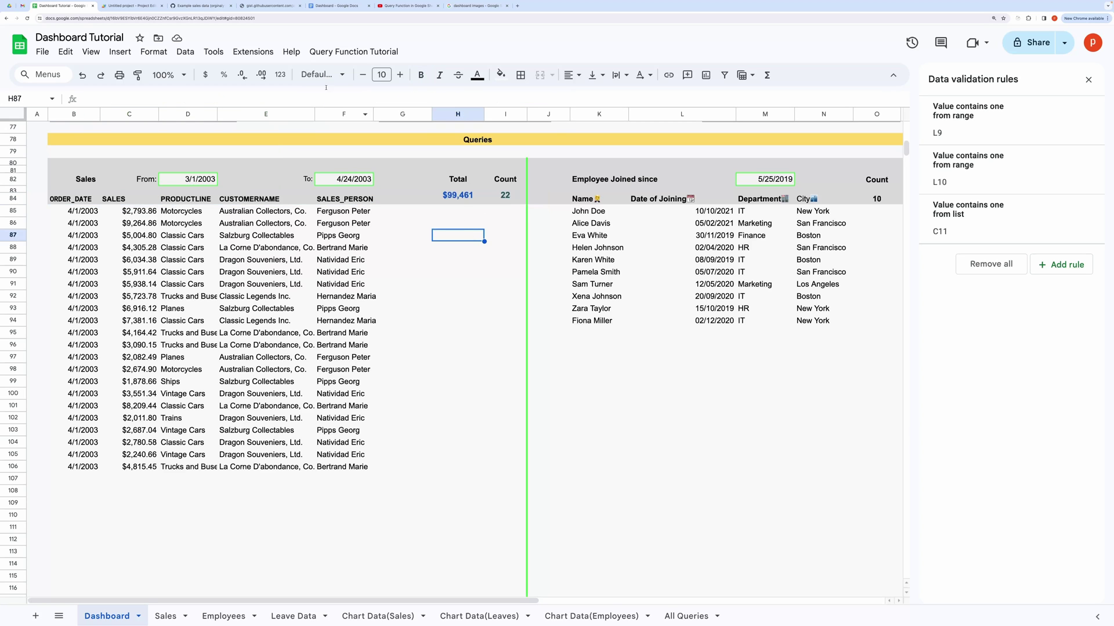
{"action": "left_click", "coordinate": [401, 7]}
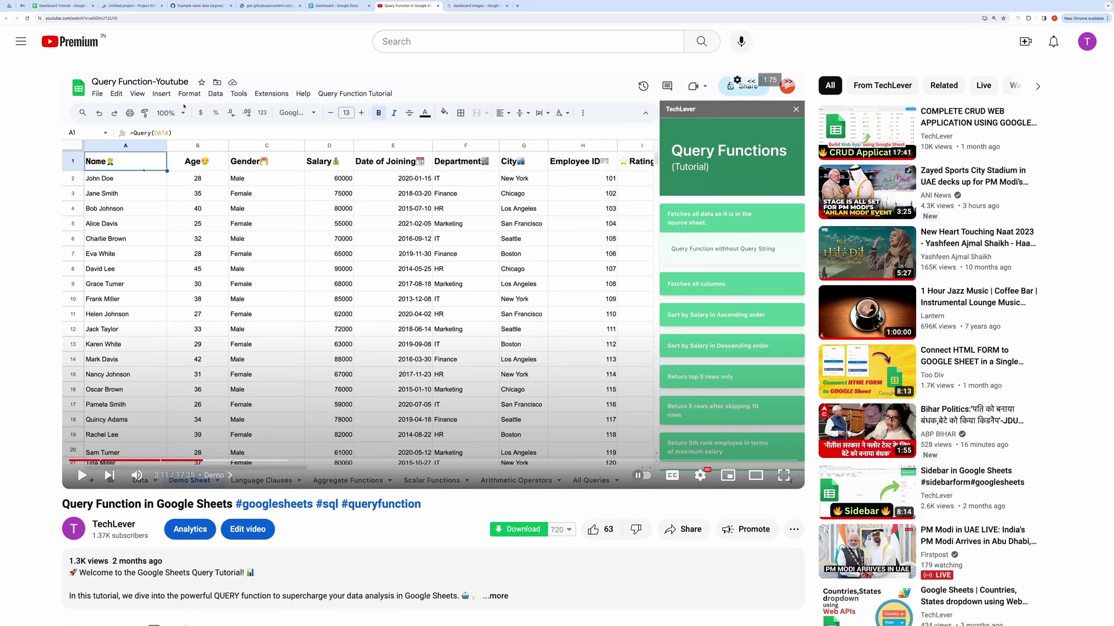
{"action": "left_click", "coordinate": [65, 9]}
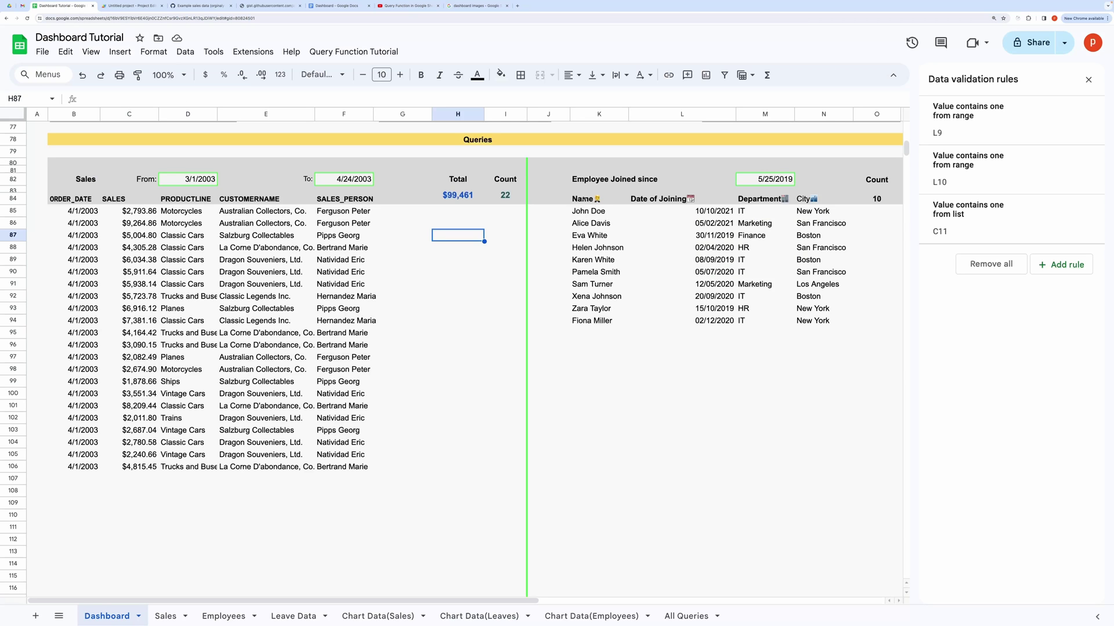
- Examine the K84 Query formula that lists employees who joined after the date in M82
{"action": "left_click", "coordinate": [574, 200]}
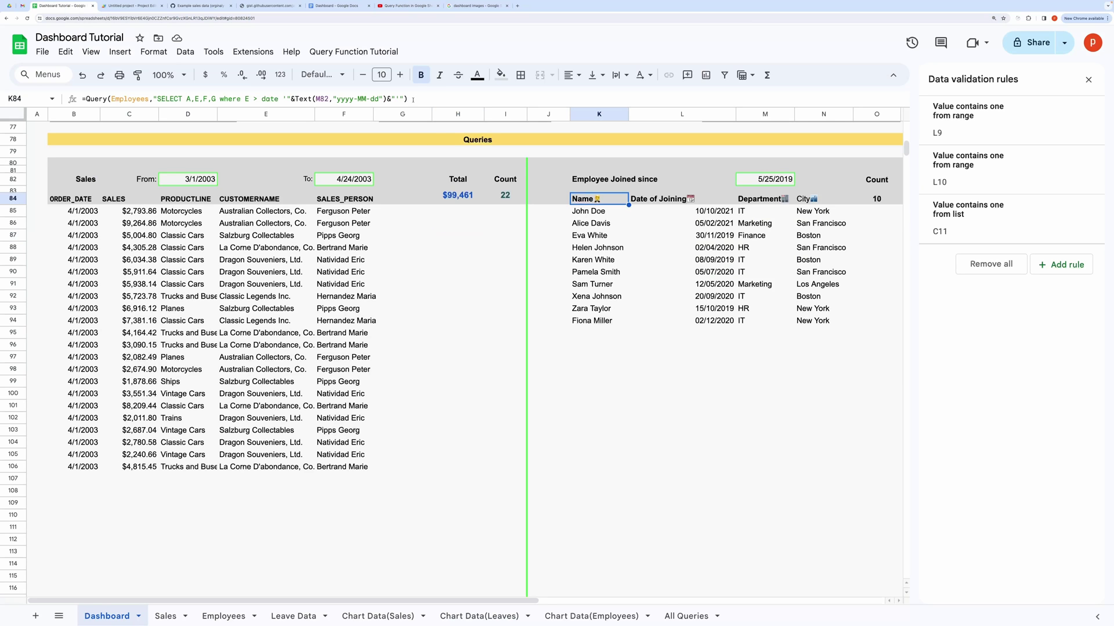
{"action": "left_click_drag", "start_coordinate": [413, 99], "coordinate": [69, 93]}
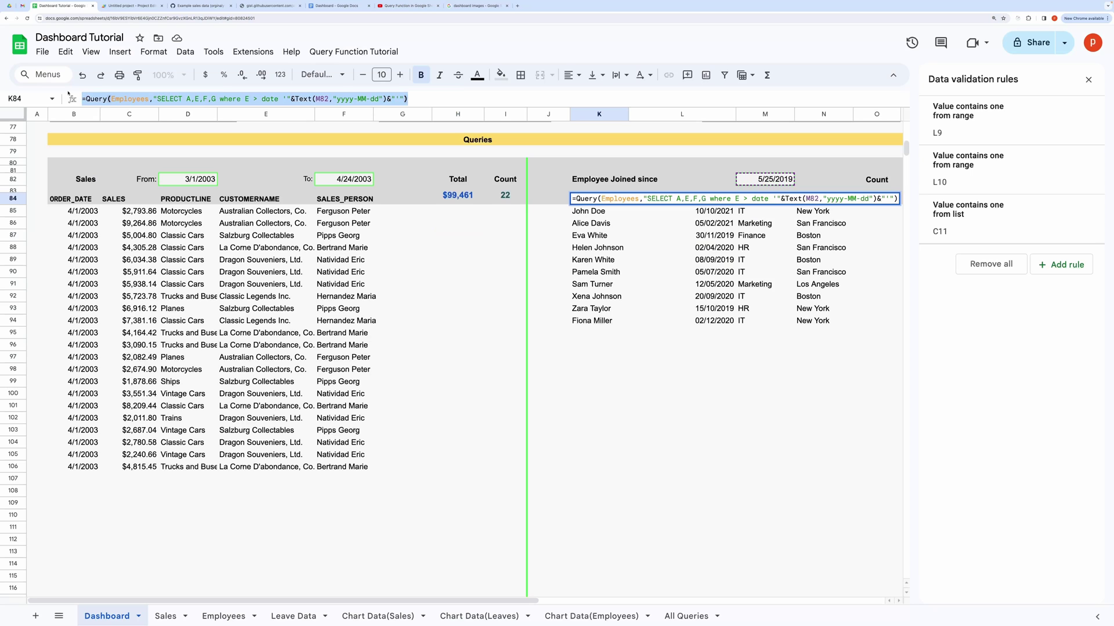
{"action": "left_click", "coordinate": [420, 99]}
{"action": "left_click", "coordinate": [640, 343]}
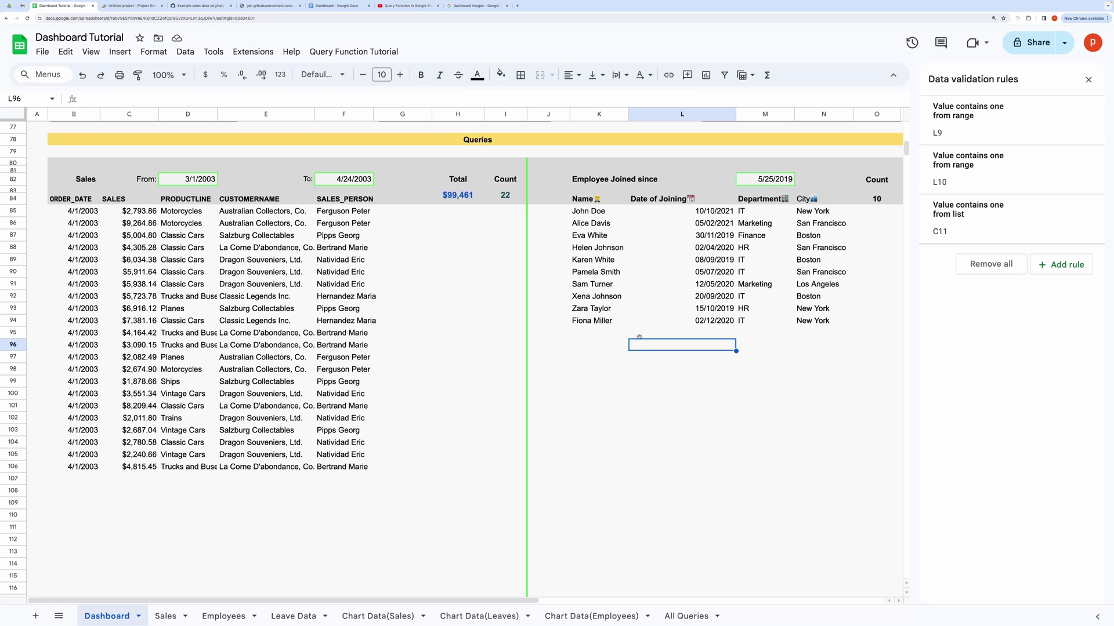
{"action": "left_click", "coordinate": [590, 200]}
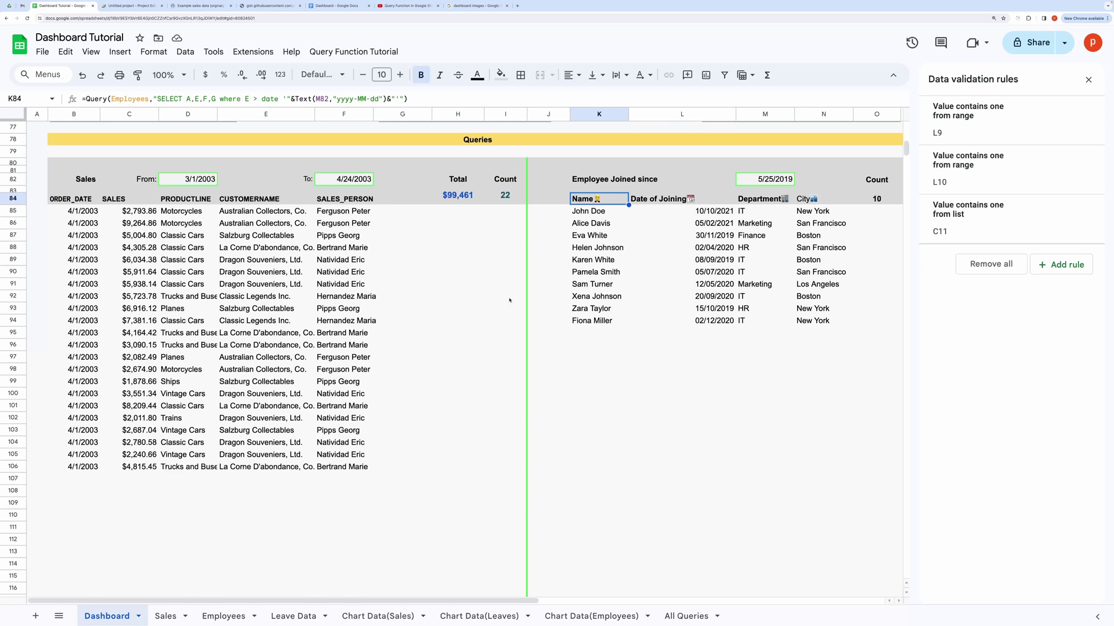
{"action": "scroll", "coordinate": [509, 300], "scroll_direction": "up", "scroll_amount": 5}
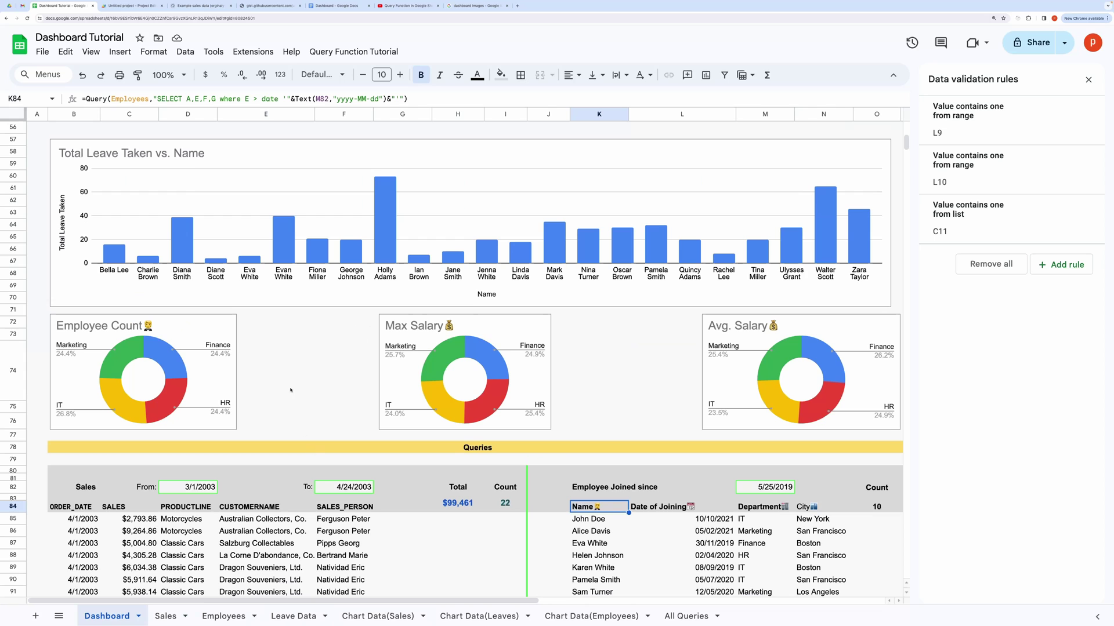
{"action": "key", "text": "BackSpace"}
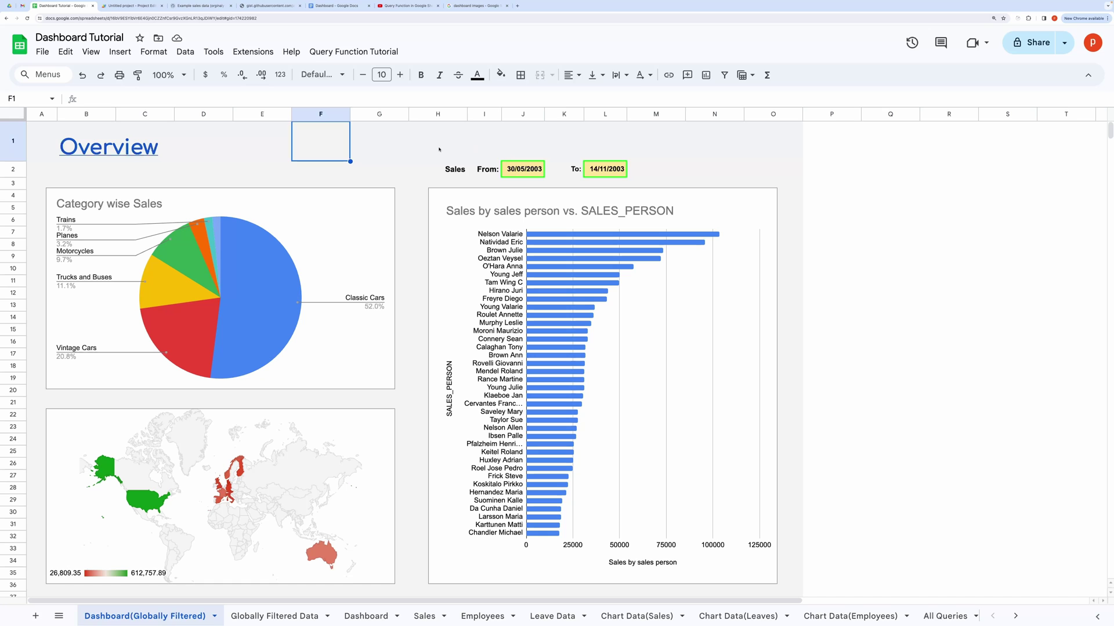
- Look over the charts and the Sales From and To date filters on Dashboard(Globally Filtered)
{"action": "left_click_drag", "start_coordinate": [438, 149], "coordinate": [646, 185]}
{"action": "left_click", "coordinate": [687, 160]}
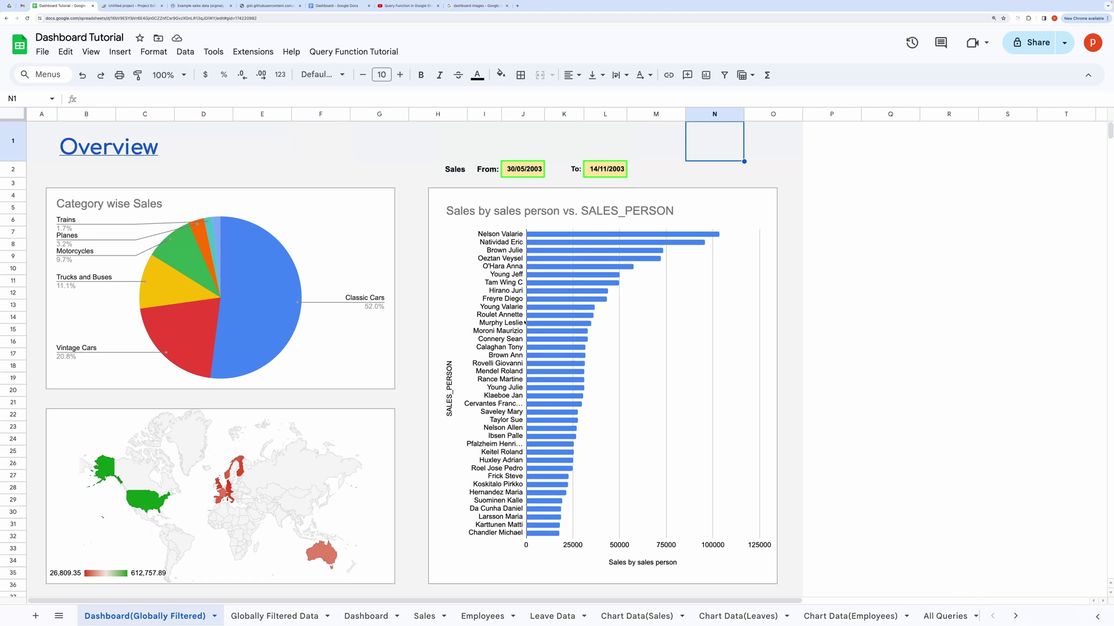
{"action": "scroll", "coordinate": [348, 475], "scroll_direction": "down", "scroll_amount": 2}
{"action": "scroll", "coordinate": [348, 474], "scroll_direction": "up", "scroll_amount": 1}
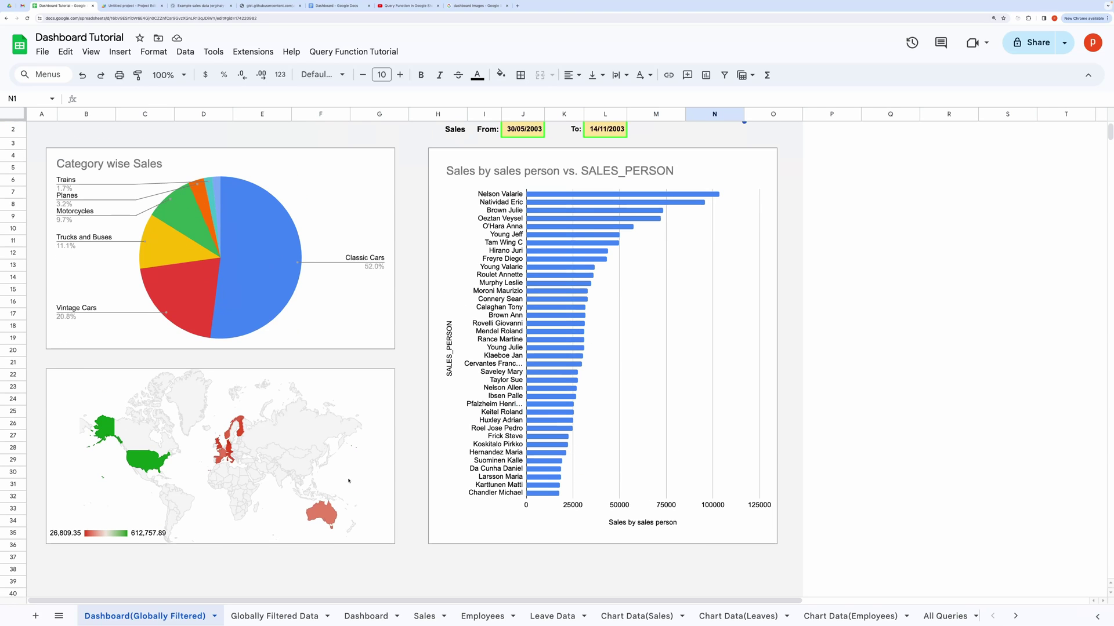
{"action": "scroll", "coordinate": [349, 481], "scroll_direction": "up", "scroll_amount": 1}
- On Globally Filtered Data, examine the A1 Query formula that filters Sales by the dashboard's J2 and L2 dates
{"action": "left_click", "coordinate": [366, 616]}
{"action": "left_click", "coordinate": [291, 618]}
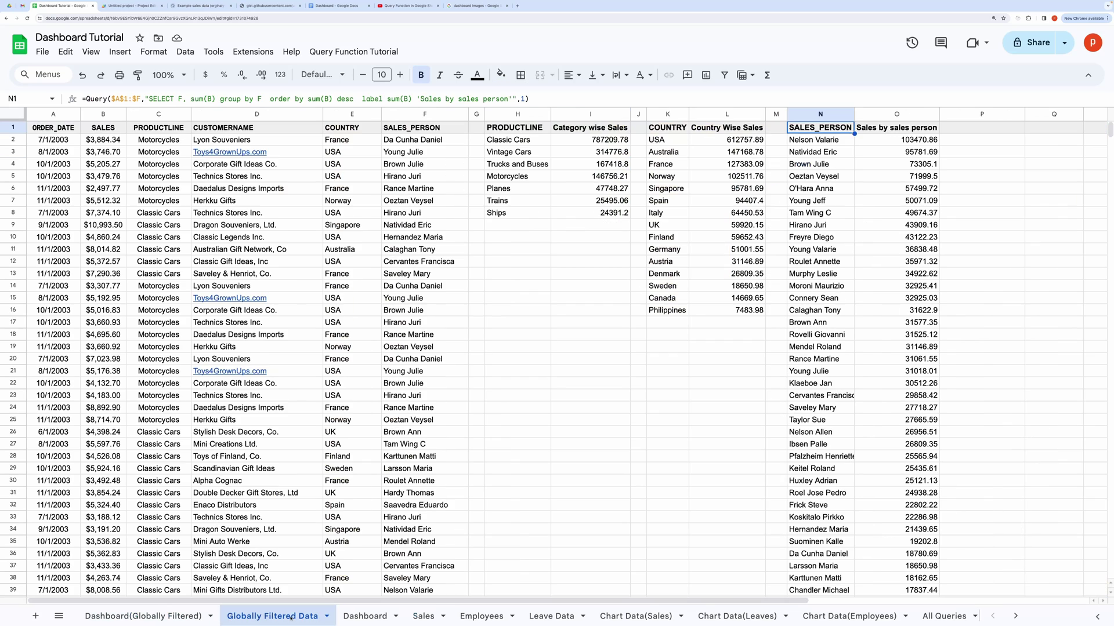
{"action": "left_click_drag", "start_coordinate": [75, 128], "coordinate": [430, 456]}
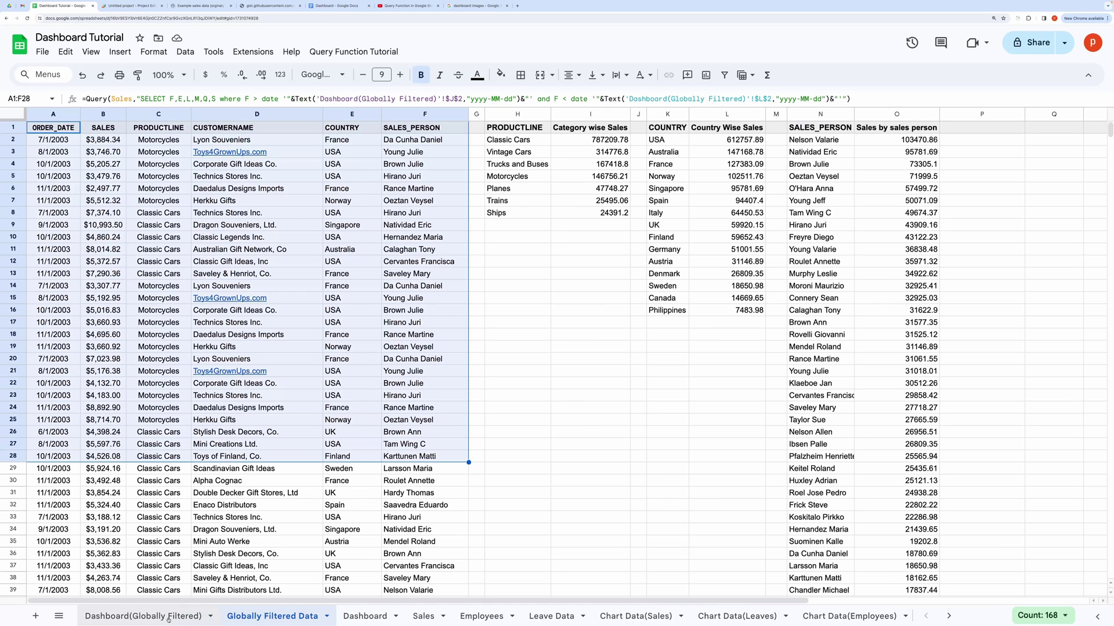
- Examine the H1, K1 and N1 Query formulas that sum the filtered sales by category, country and sales person
{"action": "left_click_drag", "start_coordinate": [506, 132], "coordinate": [911, 609]}
{"action": "scroll", "coordinate": [758, 340], "scroll_direction": "down", "scroll_amount": 4}
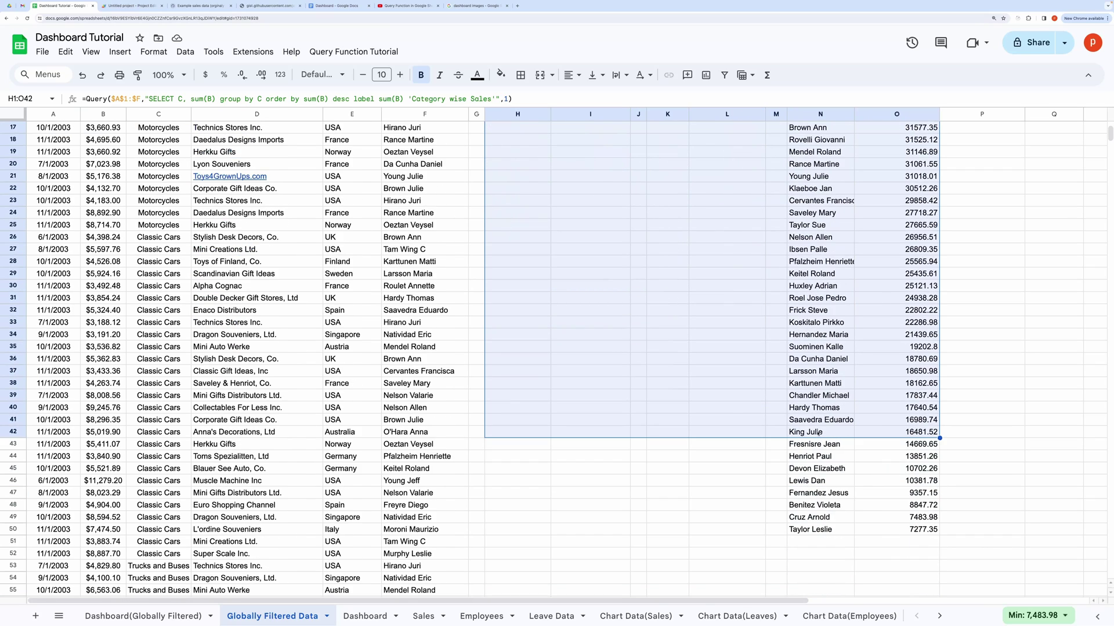
{"action": "scroll", "coordinate": [758, 339], "scroll_direction": "up", "scroll_amount": 6}
{"action": "left_click", "coordinate": [522, 129]}
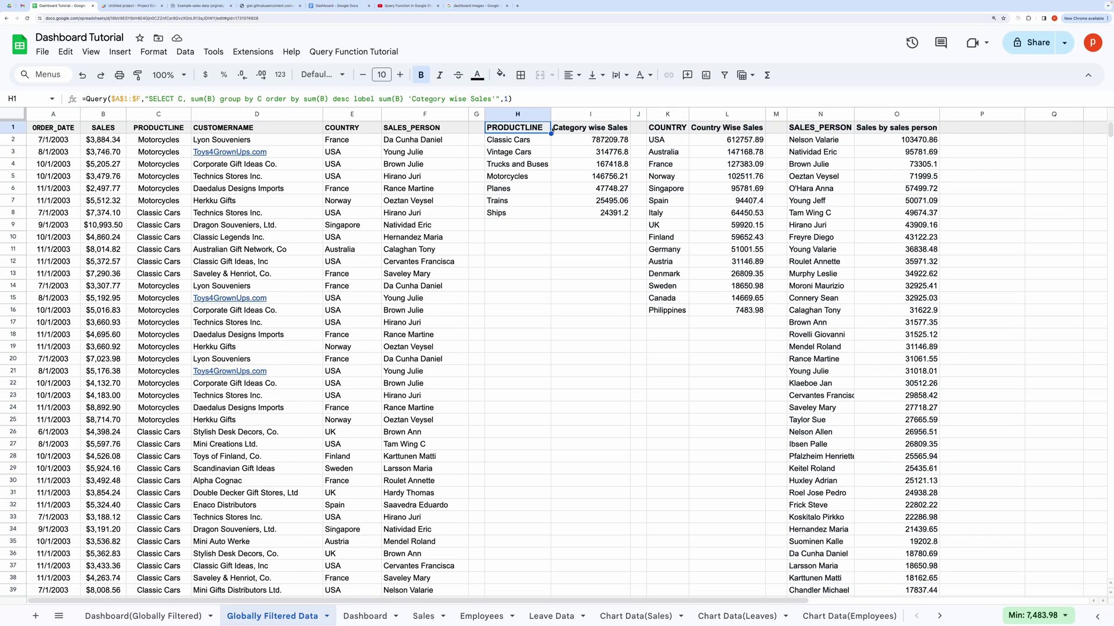
{"action": "left_click", "coordinate": [667, 129]}
{"action": "left_click", "coordinate": [800, 127]}
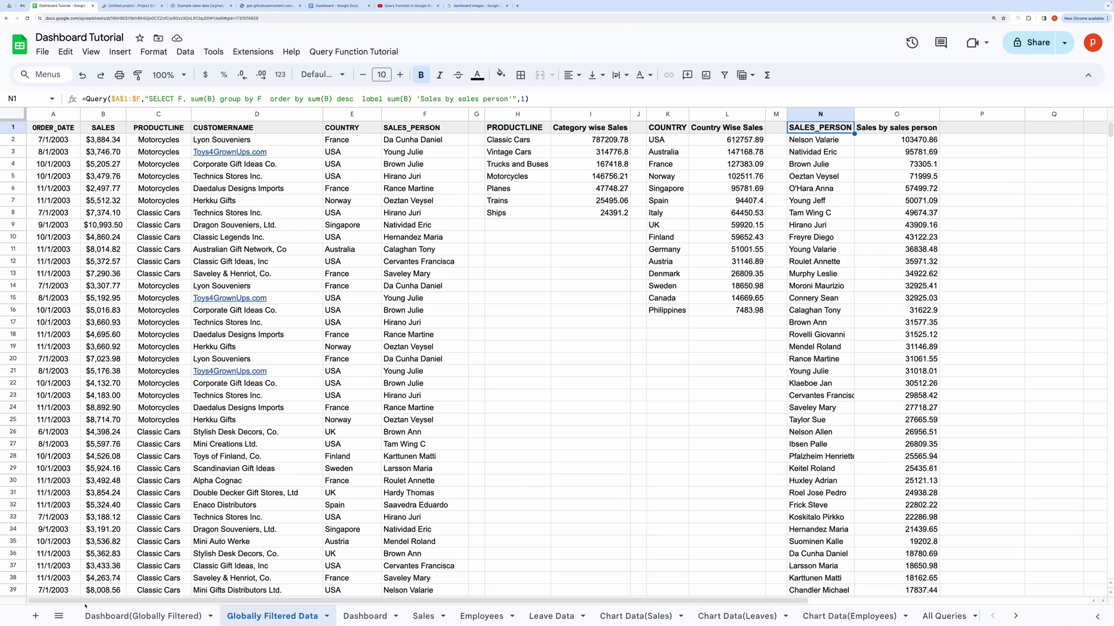
- Set the dashboard's To date in L2 to 3 September 2003 and check the rows on Globally Filtered Data
{"action": "left_click", "coordinate": [121, 616]}
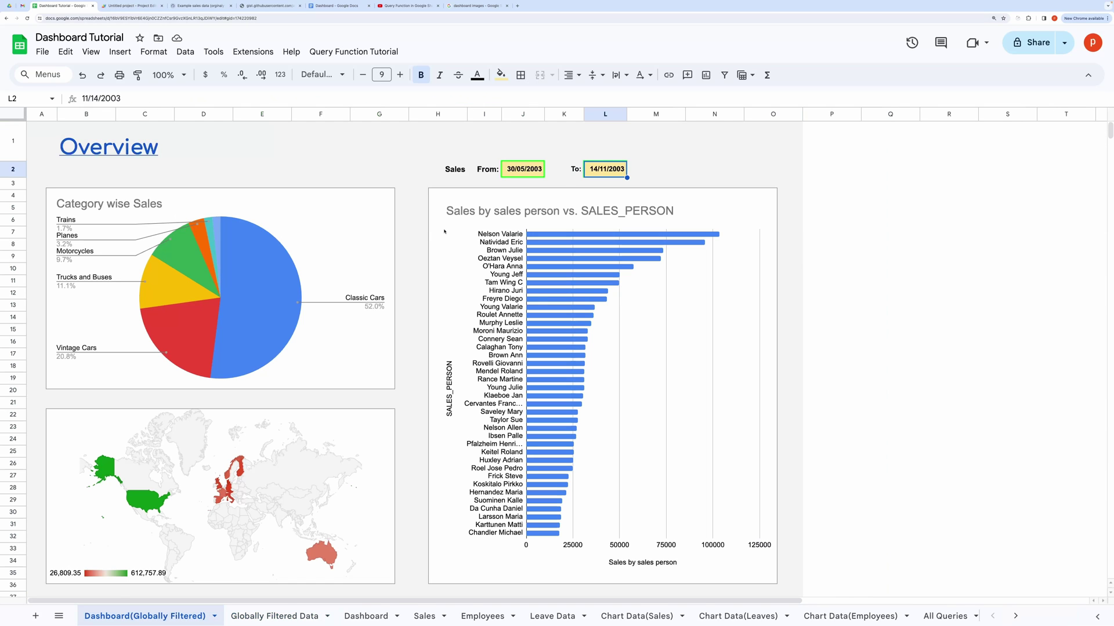
{"action": "double_click", "coordinate": [604, 169]}
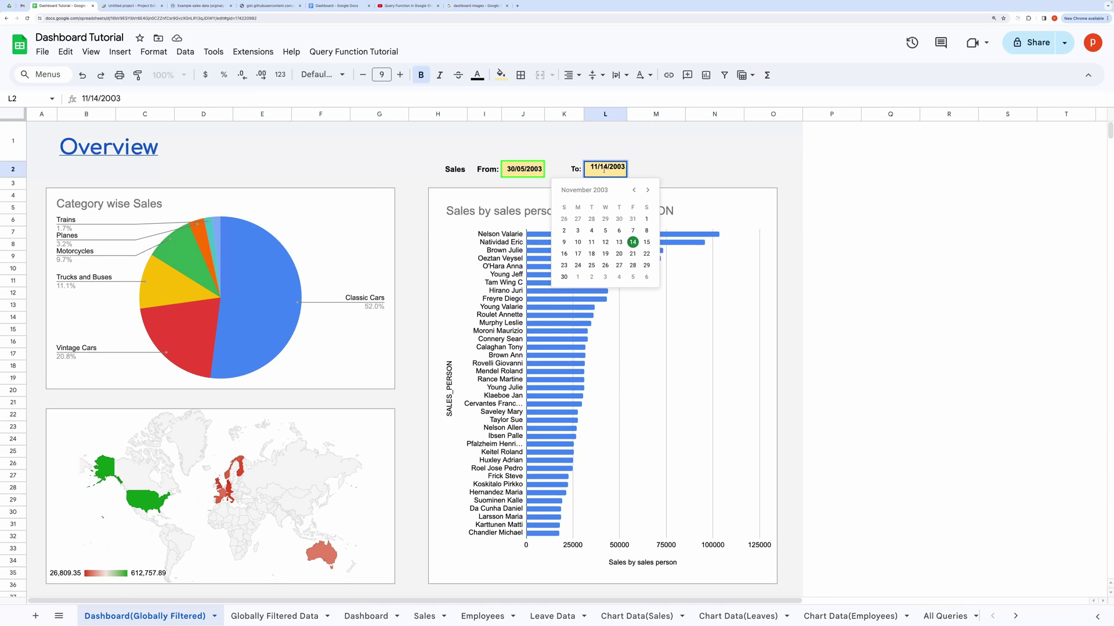
{"action": "left_click", "coordinate": [633, 188]}
{"action": "left_click", "coordinate": [633, 188]}
{"action": "left_click", "coordinate": [606, 219]}
{"action": "left_click", "coordinate": [275, 616]}
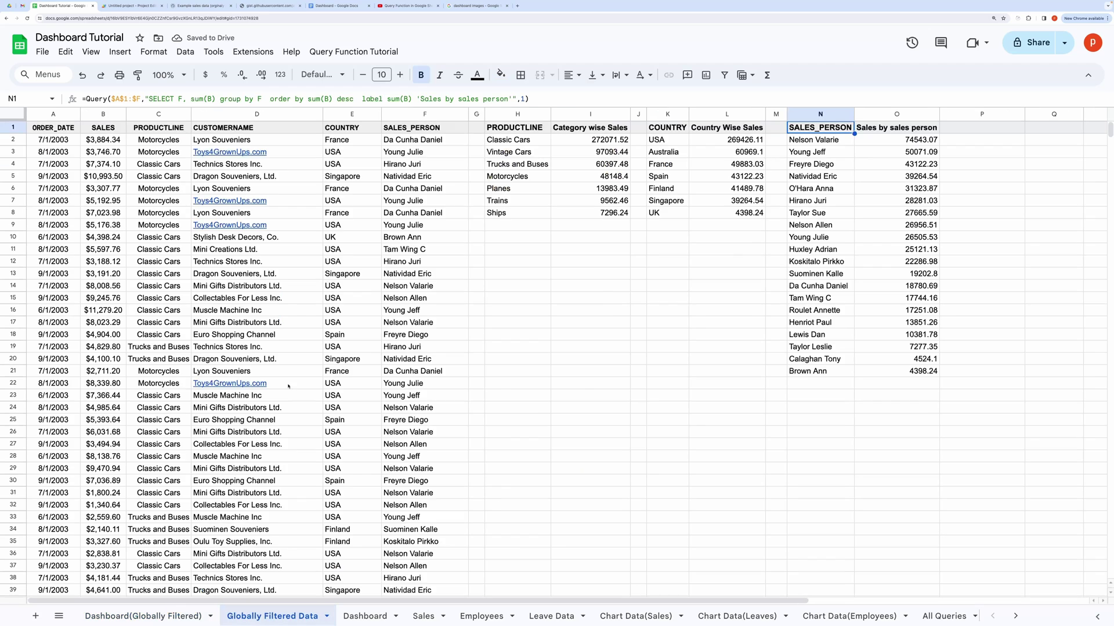
- On Dashboard(Globally Filtered), set the Sales To date in L2 to 1 September 2003
{"action": "left_click", "coordinate": [145, 616]}
{"action": "double_click", "coordinate": [606, 169]}
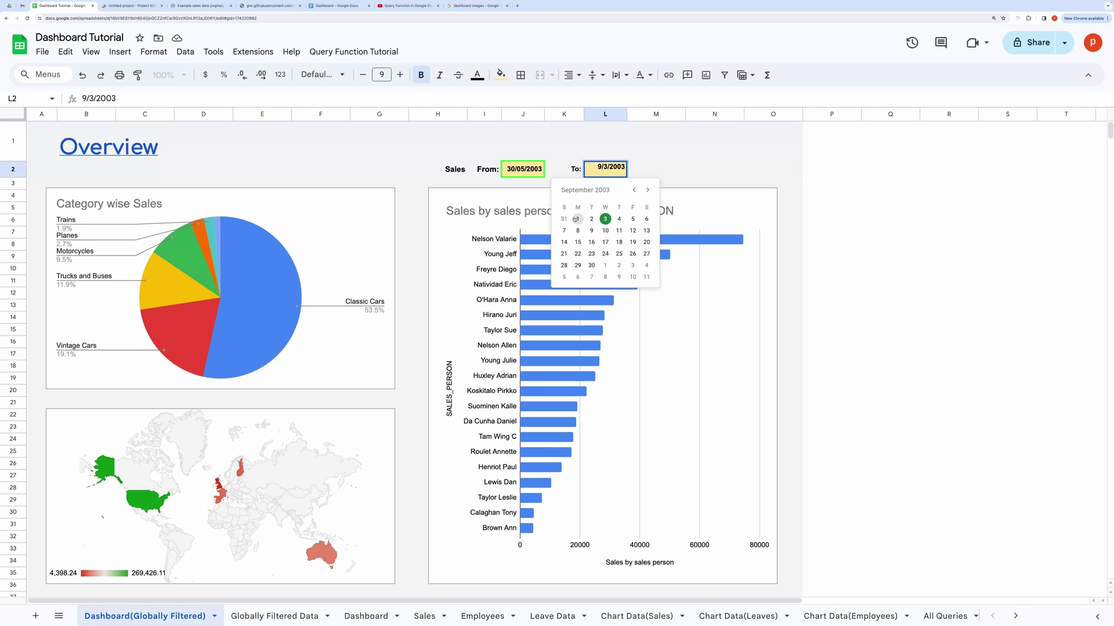
{"action": "left_click", "coordinate": [576, 220]}
{"action": "left_click", "coordinate": [380, 159]}
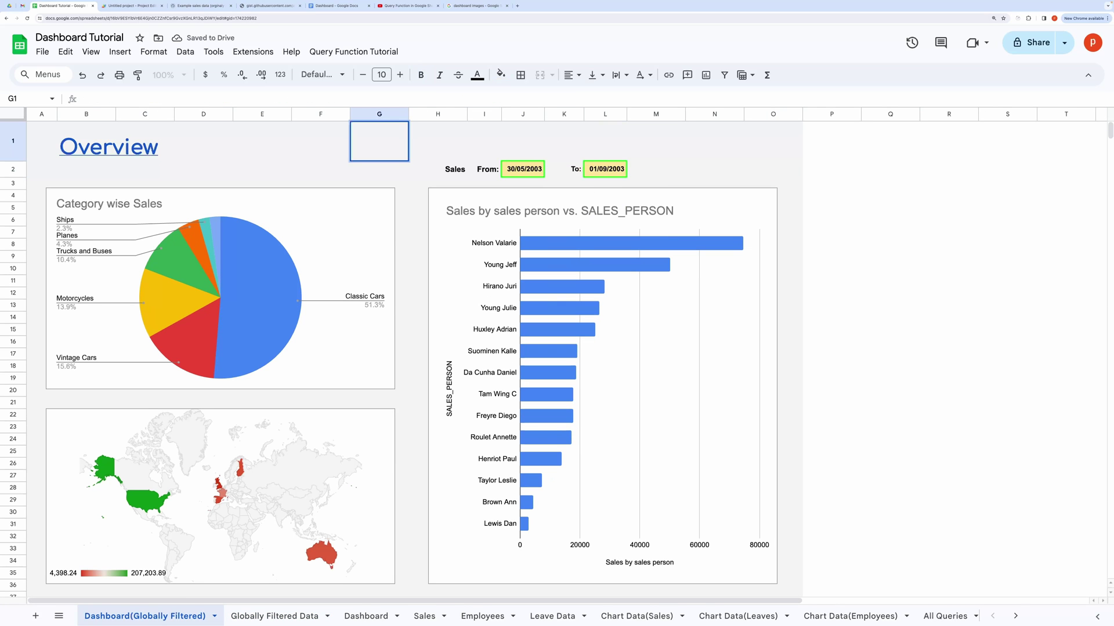
{"action": "left_click", "coordinate": [333, 168]}
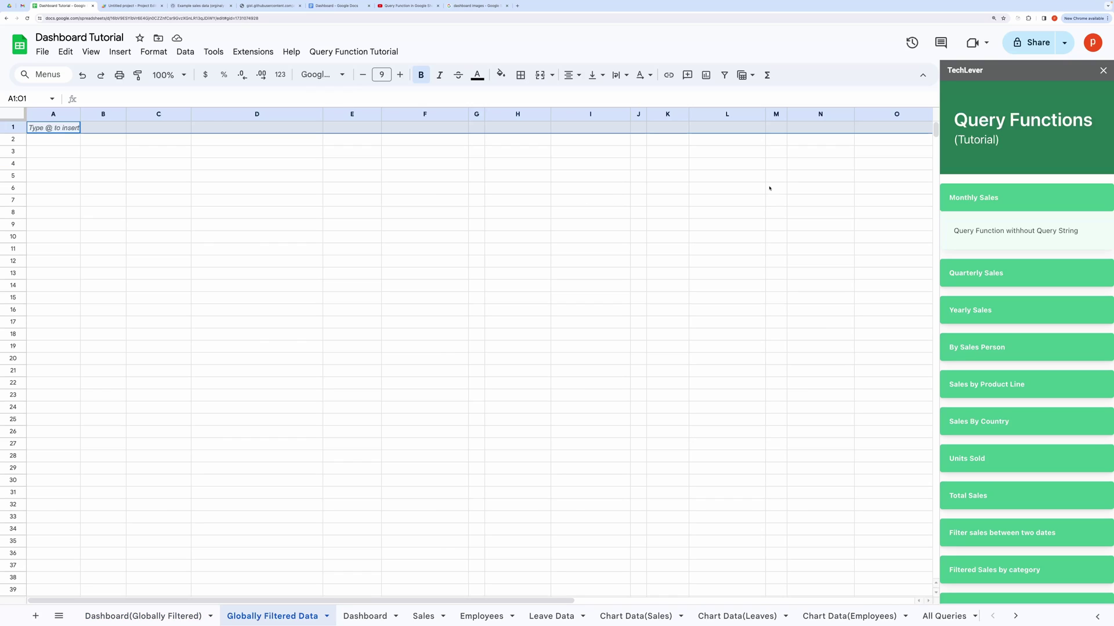
- Insert the prepared "Filter sales between two dates" query at A1 of the empty Globally Filtered Data sheet
{"action": "scroll", "coordinate": [962, 323], "scroll_direction": "down", "scroll_amount": 10}
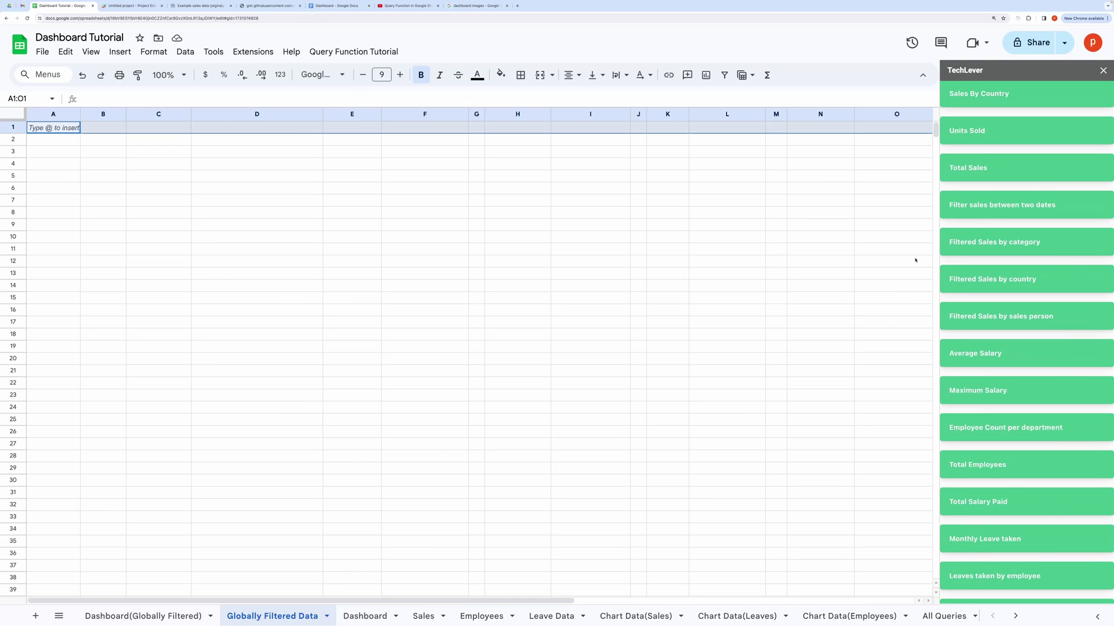
{"action": "left_click", "coordinate": [981, 206]}
{"action": "left_click", "coordinate": [975, 237]}
{"action": "left_click", "coordinate": [511, 187]}
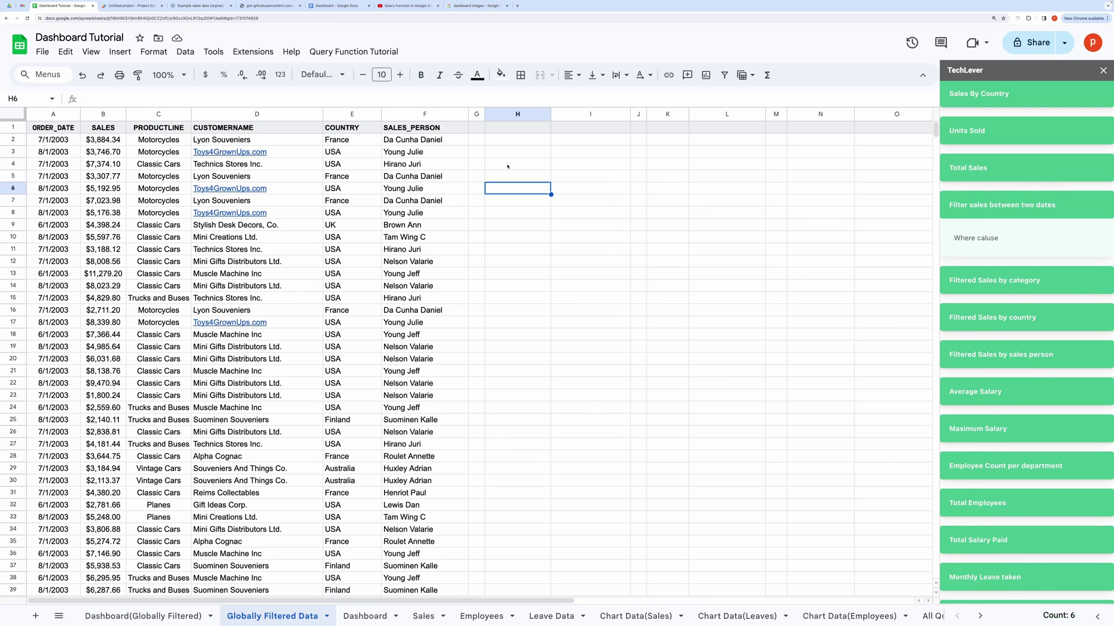
- Insert the prepared Group by category query at H1 and the Group by country query at K1
{"action": "left_click", "coordinate": [518, 128]}
{"action": "left_click", "coordinate": [981, 281]}
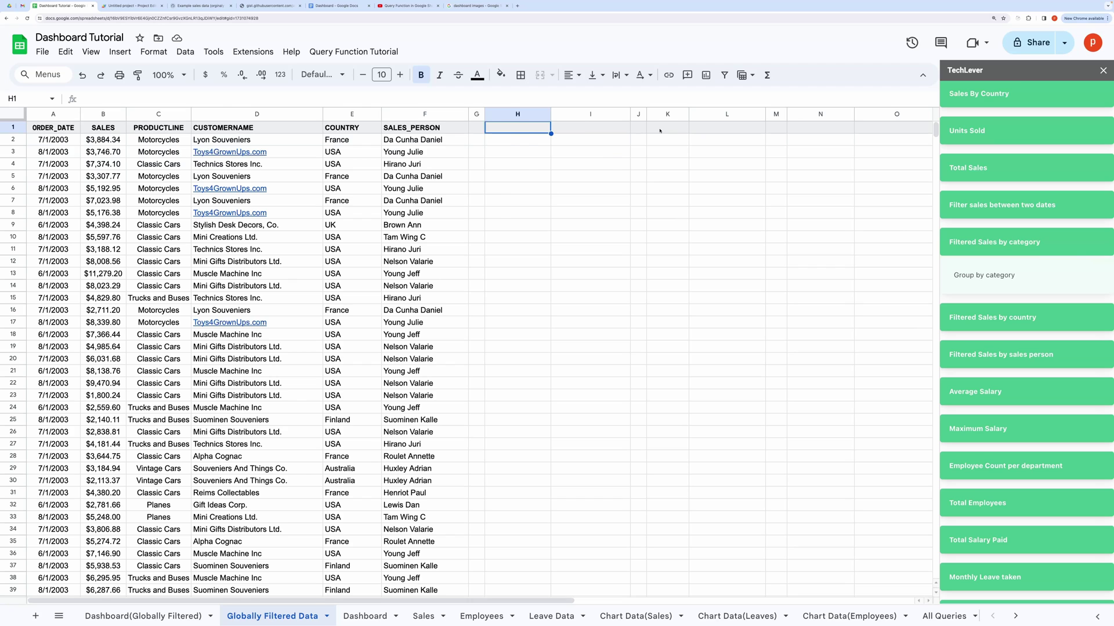
{"action": "left_click", "coordinate": [660, 130]}
{"action": "left_click", "coordinate": [978, 317]}
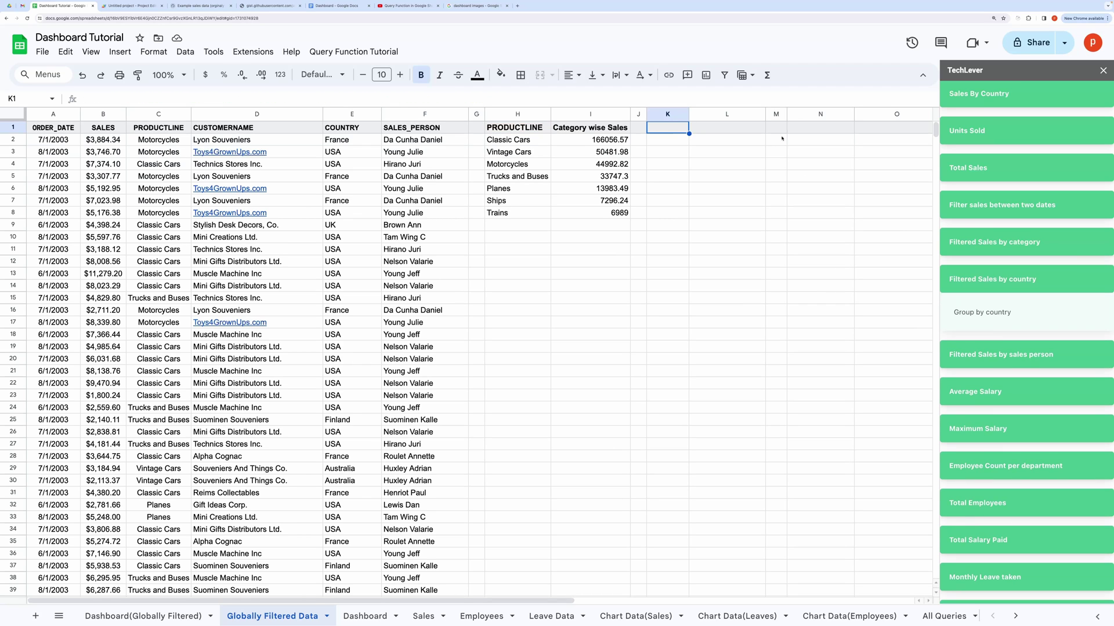
- Insert the prepared Group by sales person query at N1 and close the Query Functions sidebar
{"action": "left_click", "coordinate": [816, 130]}
{"action": "left_click", "coordinate": [986, 355]}
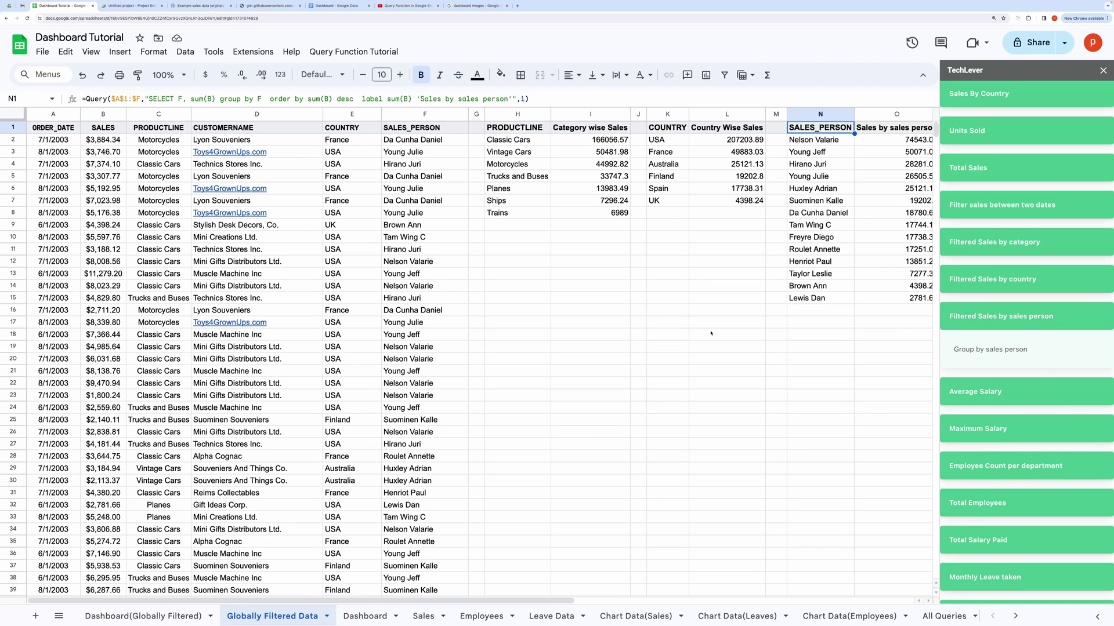
{"action": "left_click", "coordinate": [621, 343]}
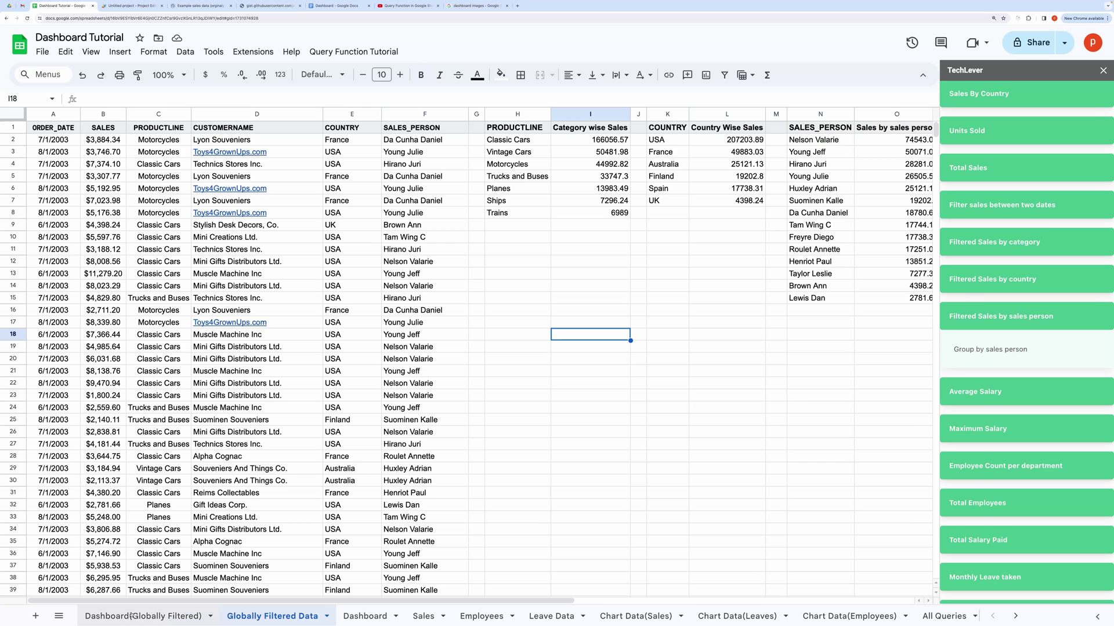
{"action": "left_click", "coordinate": [1103, 70]}
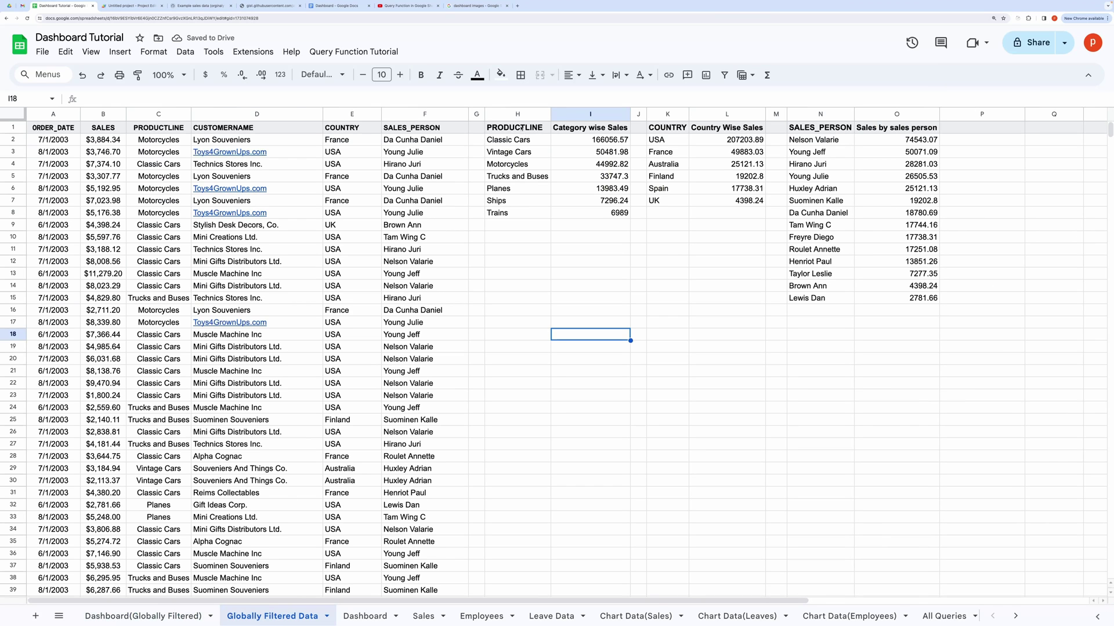
- Insert a Category wise Sales pie chart from H1:I8 and move it over columns A to F
{"action": "left_click_drag", "start_coordinate": [517, 128], "coordinate": [618, 213]}
{"action": "left_click", "coordinate": [119, 53]}
{"action": "left_click", "coordinate": [137, 156]}
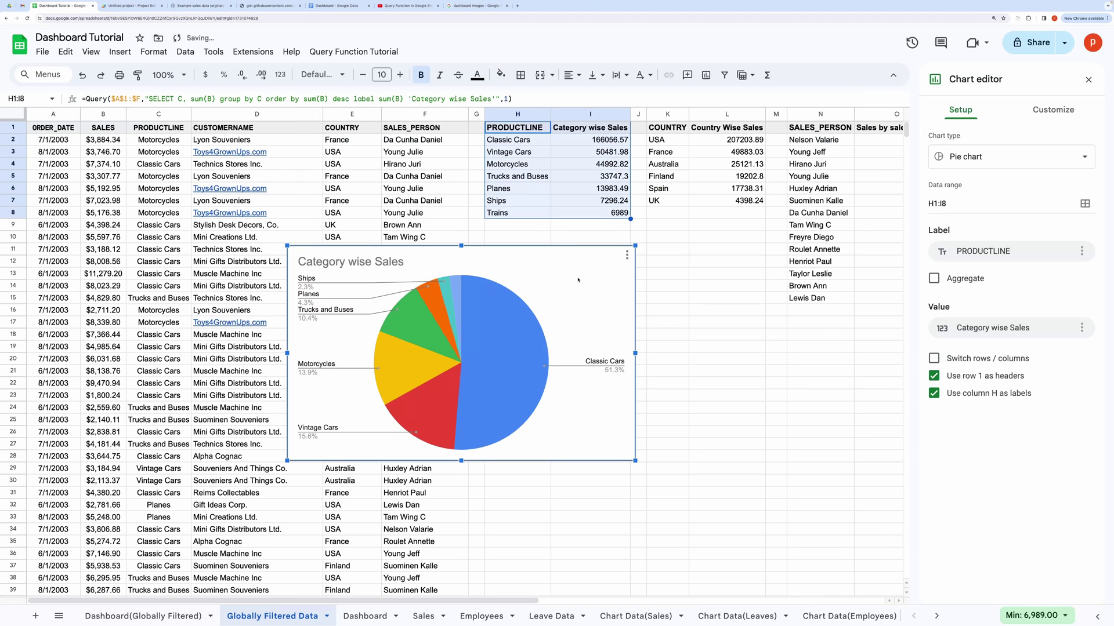
{"action": "left_click_drag", "start_coordinate": [580, 255], "coordinate": [330, 255]}
- Insert a chart of the country-wise sales in K1:L7 and change its type to a geo map
{"action": "left_click_drag", "start_coordinate": [667, 127], "coordinate": [748, 201]}
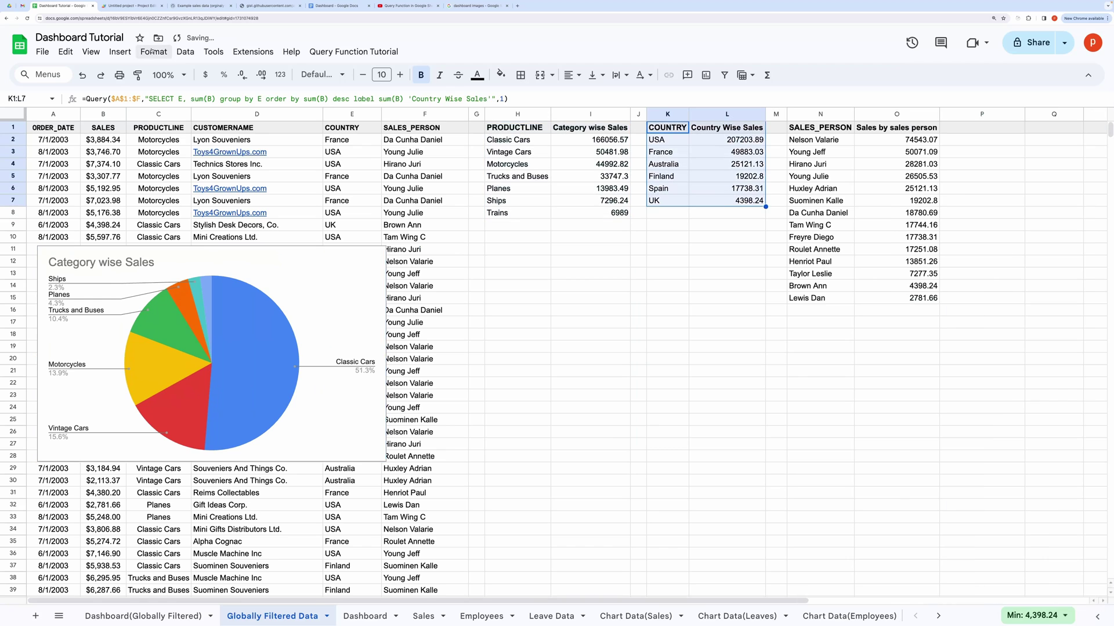
{"action": "left_click", "coordinate": [128, 52]}
{"action": "left_click", "coordinate": [138, 156]}
{"action": "left_click", "coordinate": [1012, 156]}
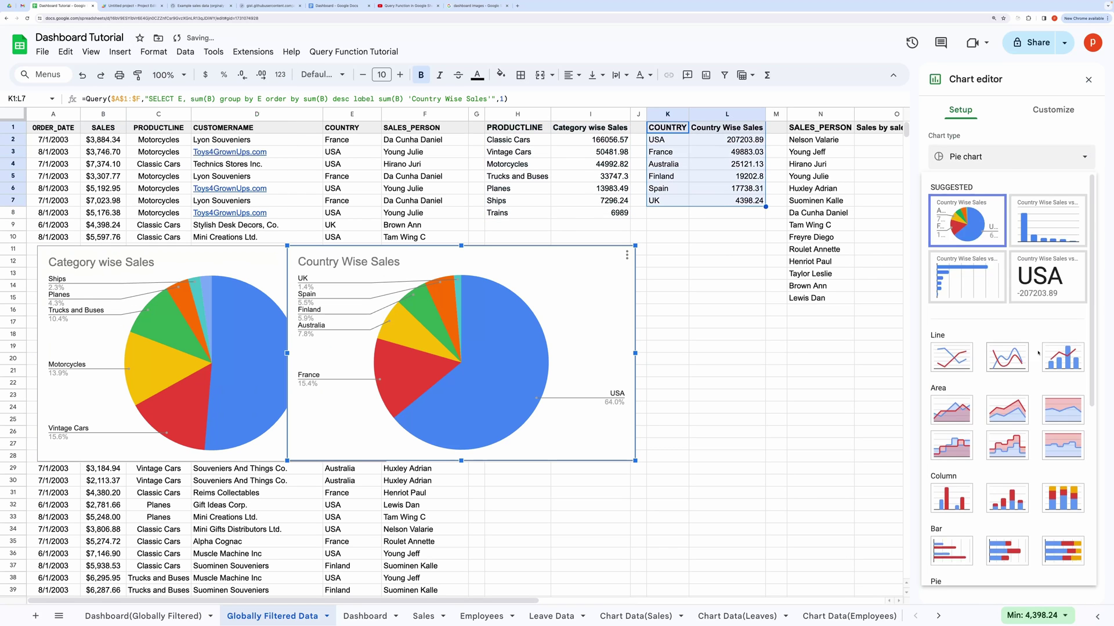
{"action": "scroll", "coordinate": [958, 422], "scroll_direction": "down", "scroll_amount": 5}
{"action": "left_click", "coordinate": [952, 424]}
- Insert a chart of sales by sales person from N1:O15 and change its type to a bar chart
{"action": "left_click_drag", "start_coordinate": [820, 128], "coordinate": [896, 299]}
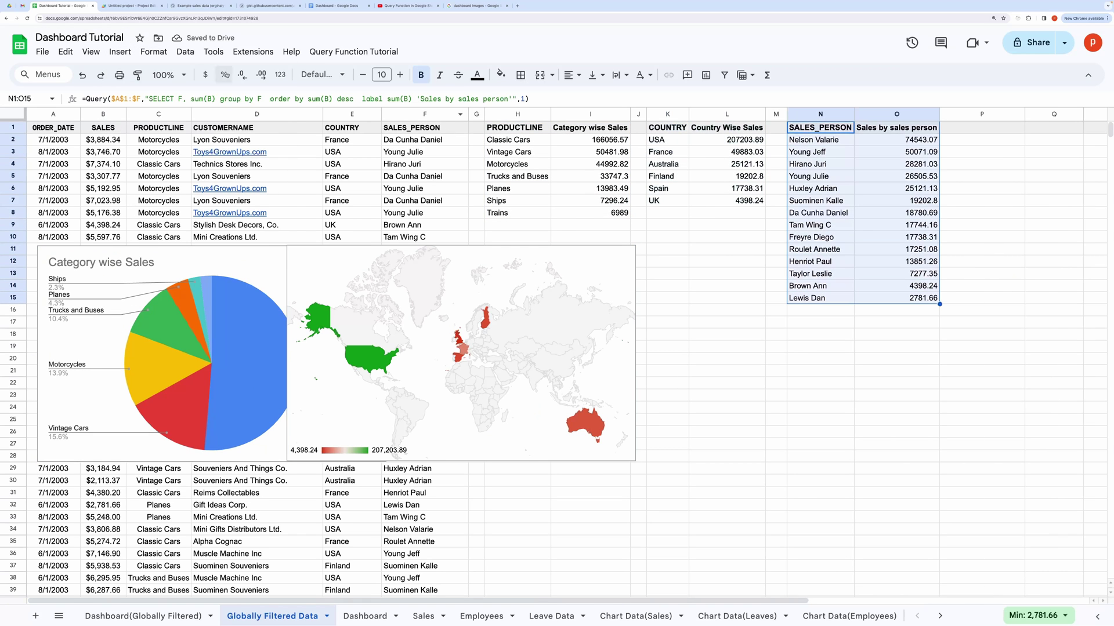
{"action": "left_click", "coordinate": [120, 52]}
{"action": "left_click", "coordinate": [137, 156]}
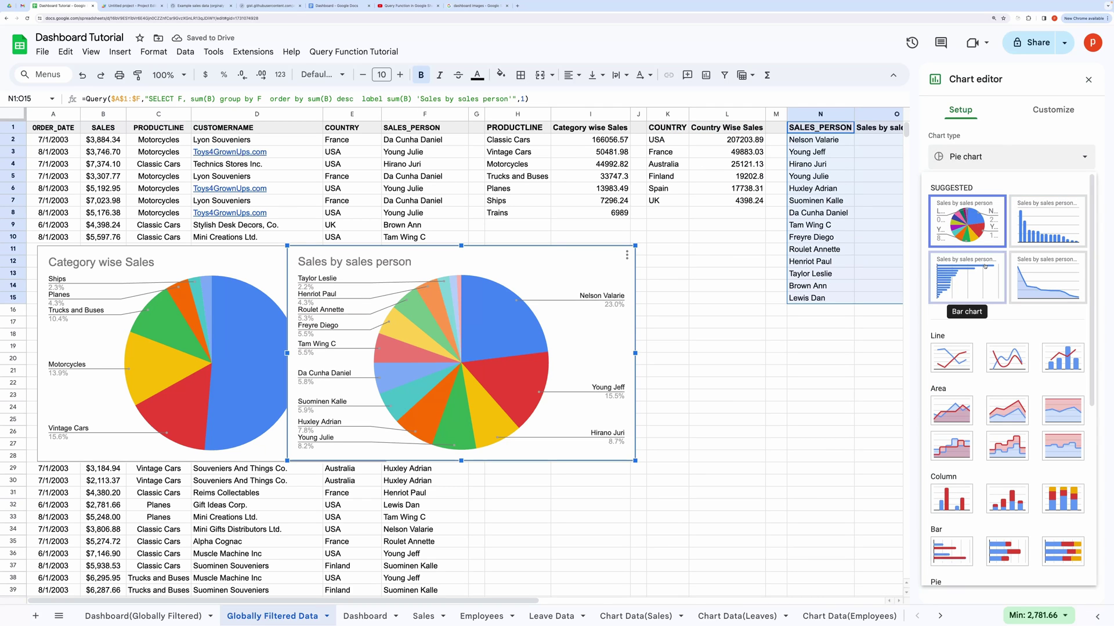
{"action": "left_click", "coordinate": [984, 266]}
{"action": "left_click", "coordinate": [717, 294]}
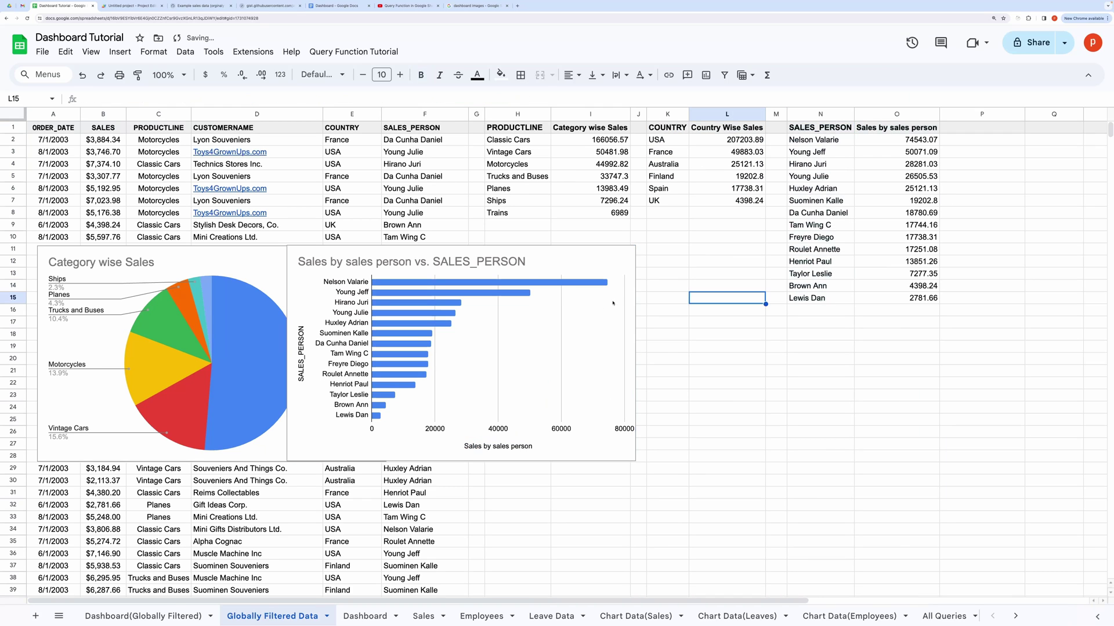
- Transfer the pie, map and bar charts from Globally Filtered Data to Dashboard(Globally Filtered)
{"action": "key", "text": "ctrl+z"}
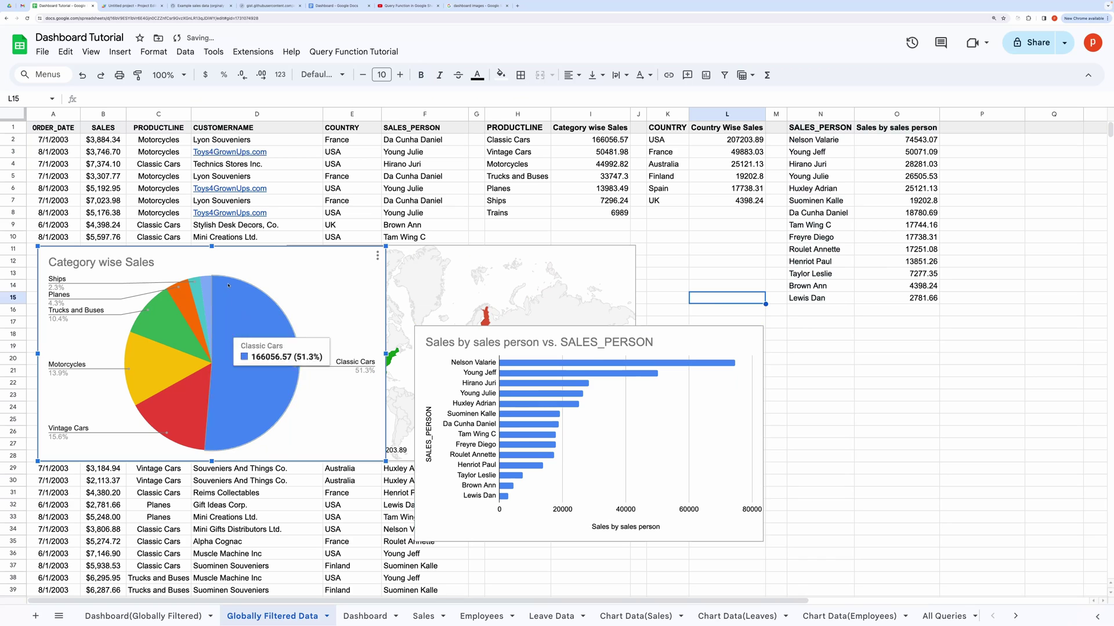
{"action": "key", "text": "ctrl+shift+Page_Up"}
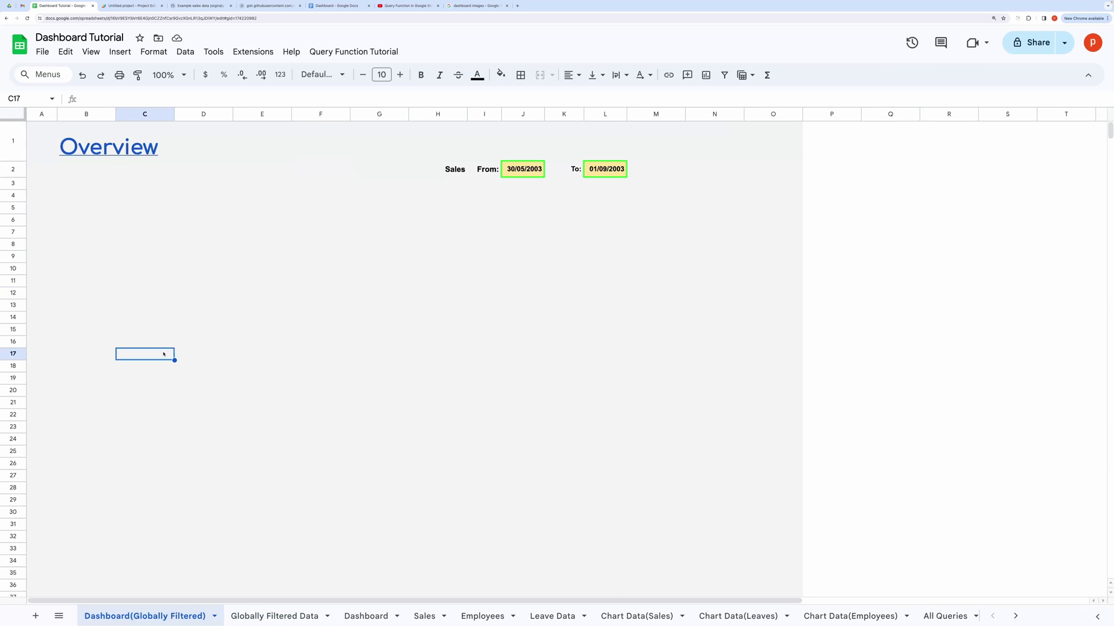
{"action": "left_click", "coordinate": [615, 345]}
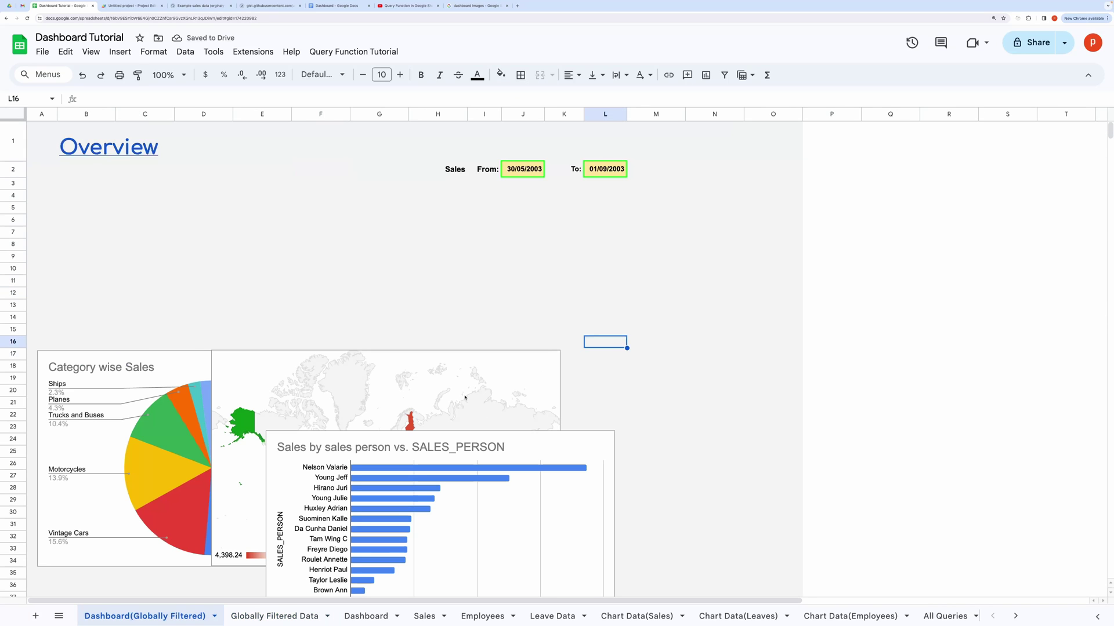
- Arrange the pie chart below the Overview heading, the map directly beneath it, and the bar chart beside them under the date filters
{"action": "left_click_drag", "start_coordinate": [174, 373], "coordinate": [178, 216]}
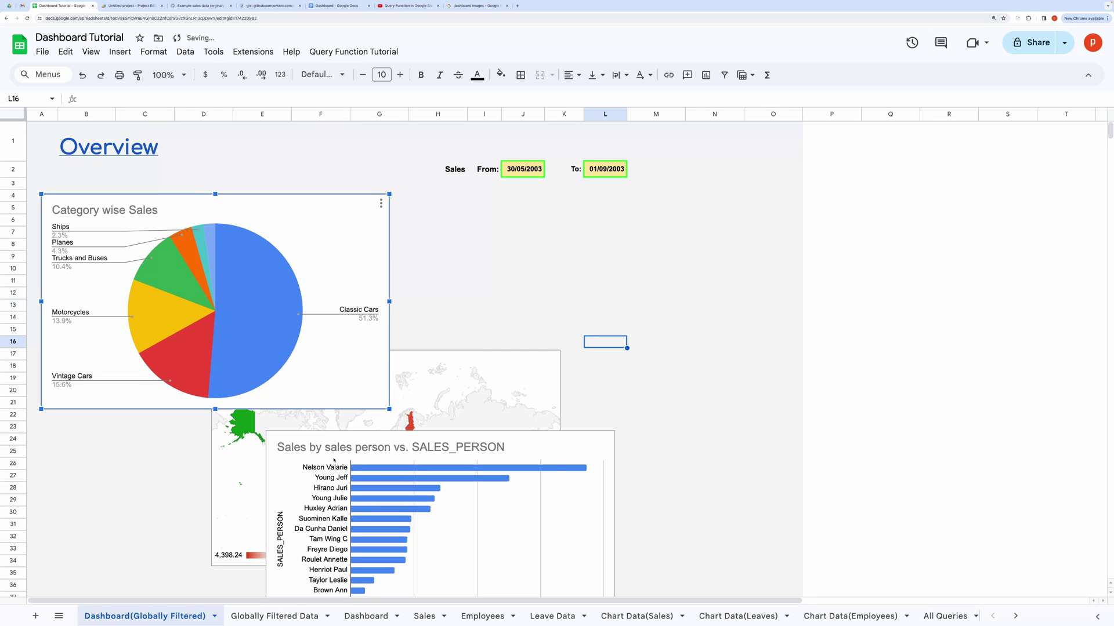
{"action": "left_click_drag", "start_coordinate": [232, 505], "coordinate": [57, 572]}
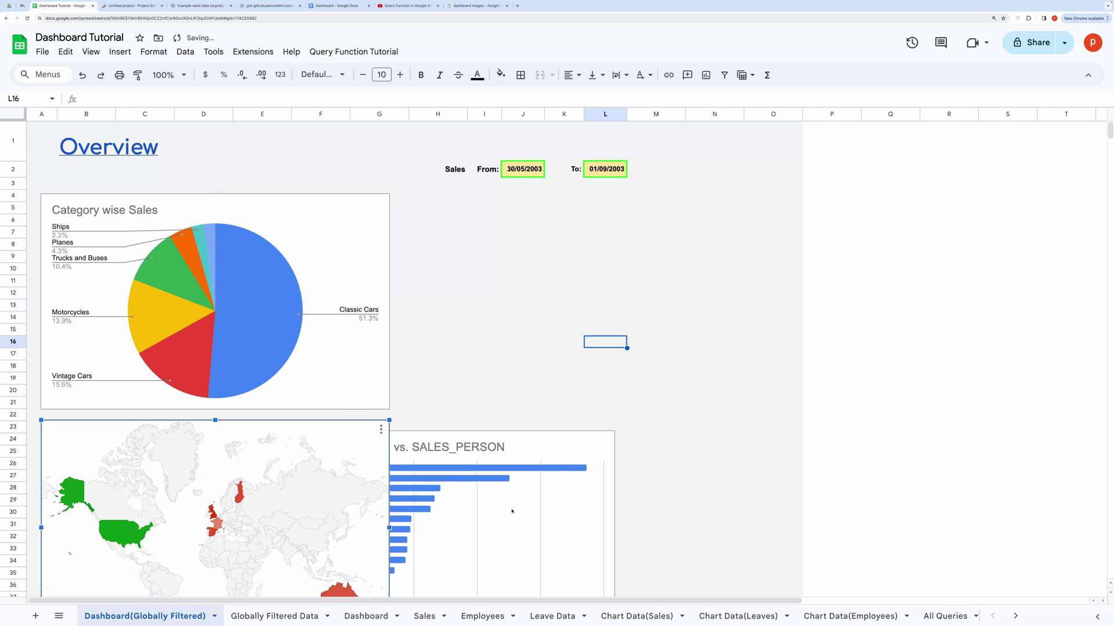
{"action": "scroll", "coordinate": [57, 572], "scroll_direction": "down", "scroll_amount": 1}
{"action": "left_click_drag", "start_coordinate": [525, 499], "coordinate": [676, 262]}
- Stretch the bar chart down to row 37 and shorten the map so its lower edge lines up with it
{"action": "left_click_drag", "start_coordinate": [591, 367], "coordinate": [592, 557]}
{"action": "left_click", "coordinate": [294, 539]}
{"action": "left_click_drag", "start_coordinate": [215, 596], "coordinate": [215, 558]}
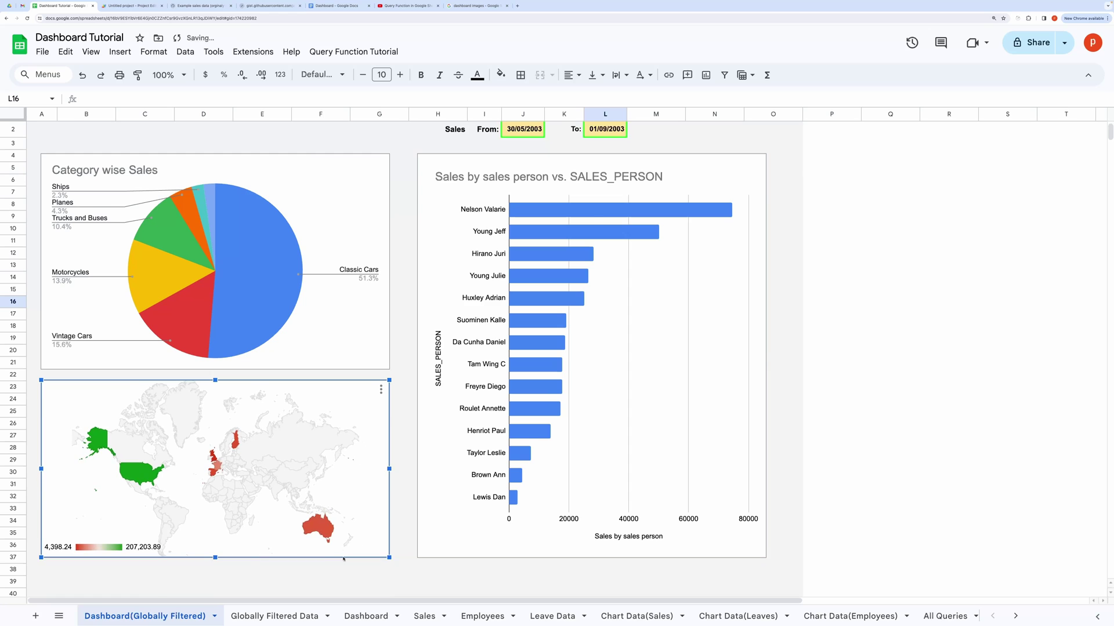
- Set the Sales To date in L2 to 28 November 2003
{"action": "scroll", "coordinate": [587, 209], "scroll_direction": "up", "scroll_amount": 1}
{"action": "double_click", "coordinate": [605, 168]}
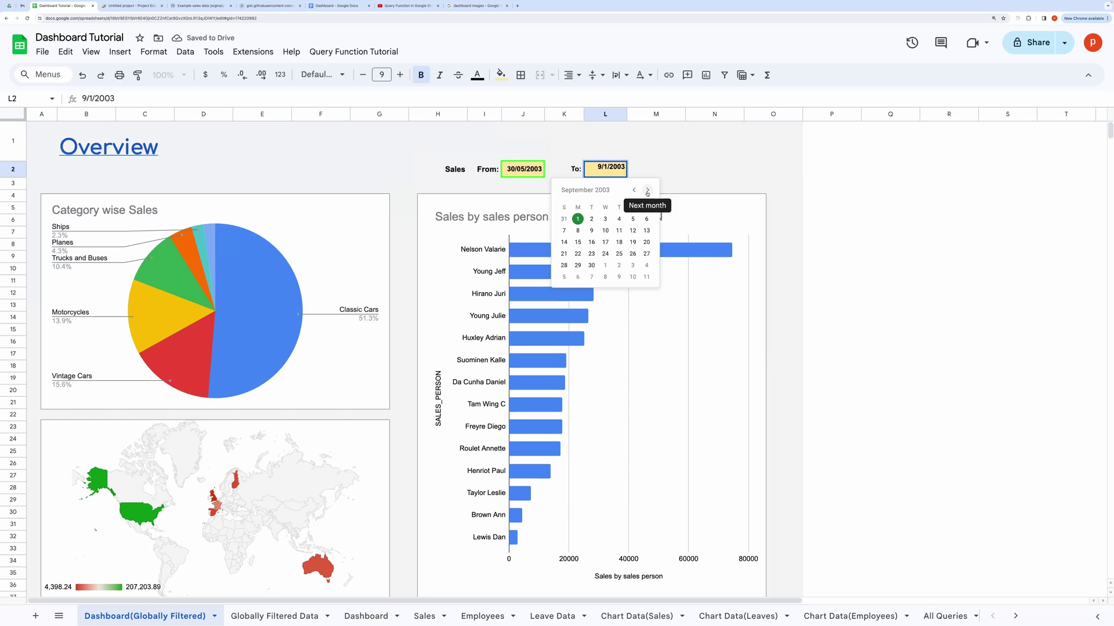
{"action": "left_click", "coordinate": [647, 190]}
{"action": "left_click", "coordinate": [647, 190]}
{"action": "left_click", "coordinate": [632, 265]}
- Set the Sales To date in L2 to 26 March 2004
{"action": "double_click", "coordinate": [605, 169]}
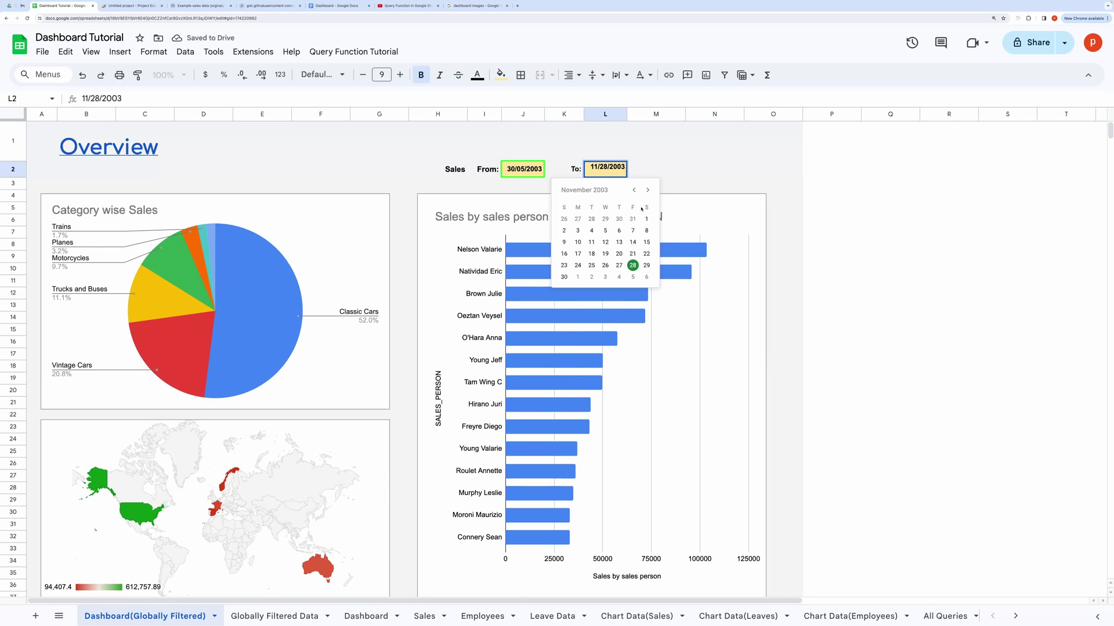
{"action": "left_click", "coordinate": [648, 190]}
{"action": "left_click", "coordinate": [647, 190]}
{"action": "left_click", "coordinate": [647, 189]}
{"action": "left_click", "coordinate": [648, 189]}
{"action": "left_click", "coordinate": [632, 249]}
{"action": "left_click", "coordinate": [159, 620]}
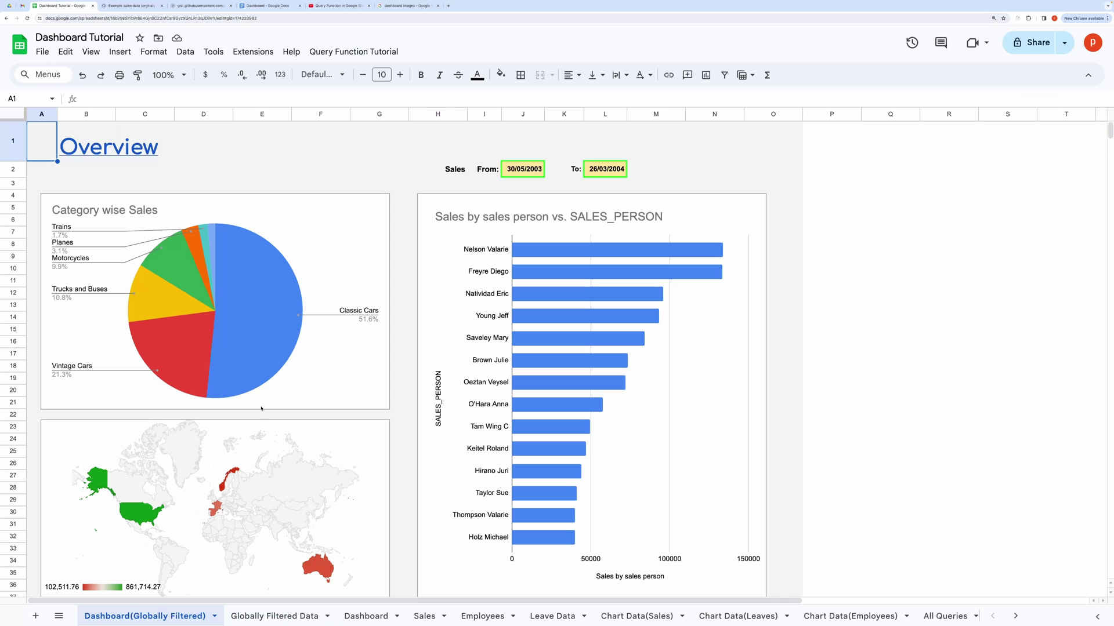
- Review the original Dashboard sheet from the Overview charts through the Employee Dashboard and Queries sections, returning to its beginning
{"action": "left_click", "coordinate": [290, 170]}
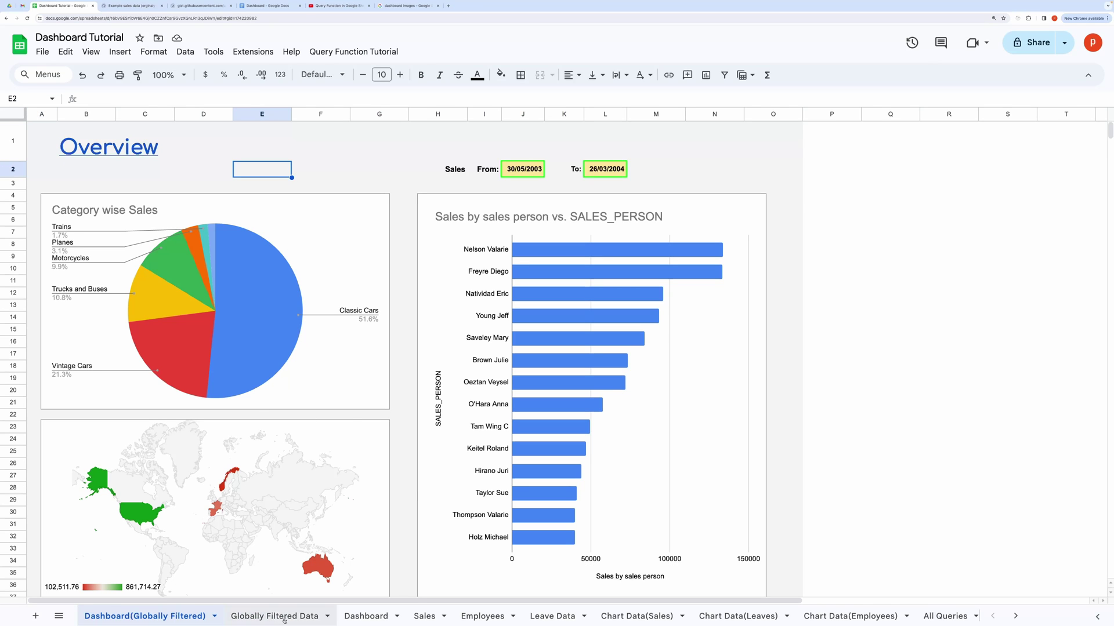
{"action": "left_click", "coordinate": [366, 616]}
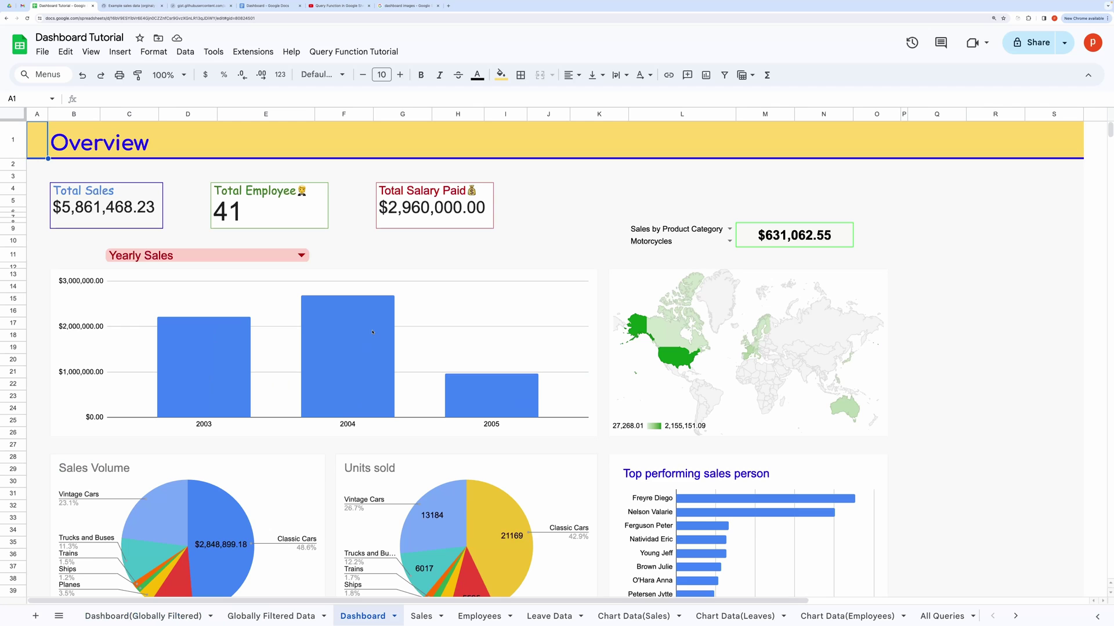
{"action": "scroll", "coordinate": [372, 332], "scroll_direction": "down", "scroll_amount": 15}
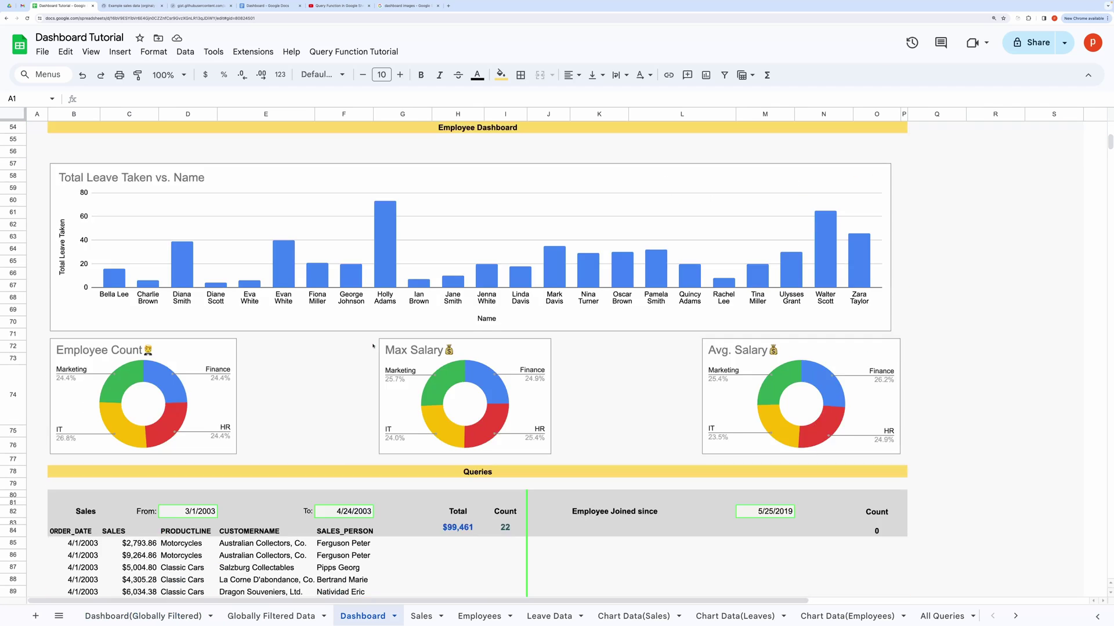
{"action": "scroll", "coordinate": [372, 346], "scroll_direction": "down", "scroll_amount": 8}
{"action": "scroll", "coordinate": [372, 347], "scroll_direction": "up", "scroll_amount": 6}
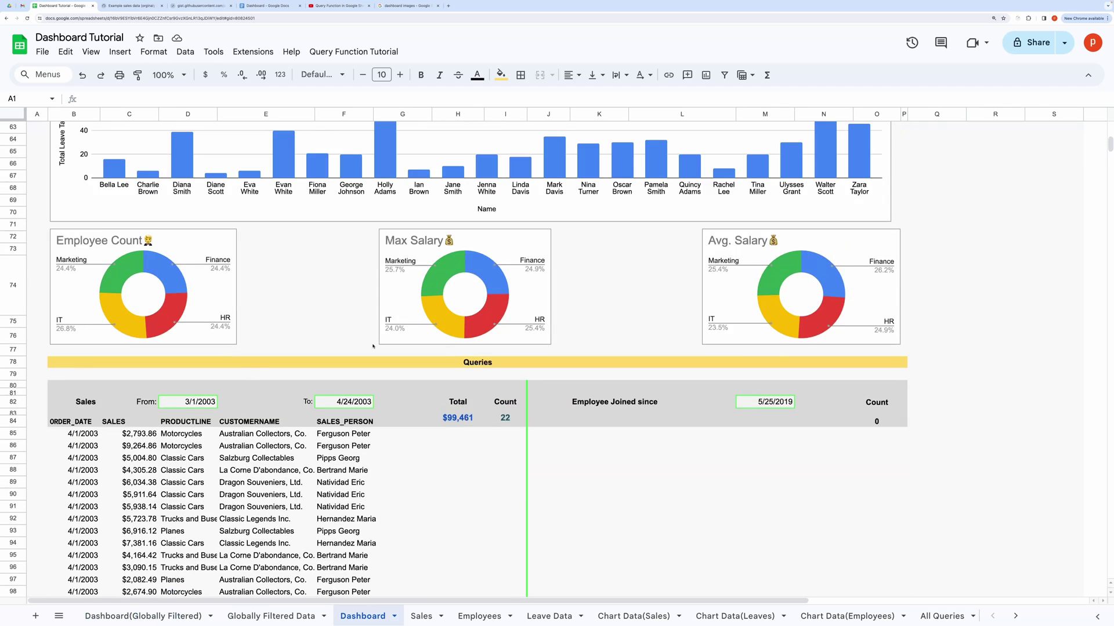
{"action": "scroll", "coordinate": [372, 346], "scroll_direction": "up", "scroll_amount": 10}
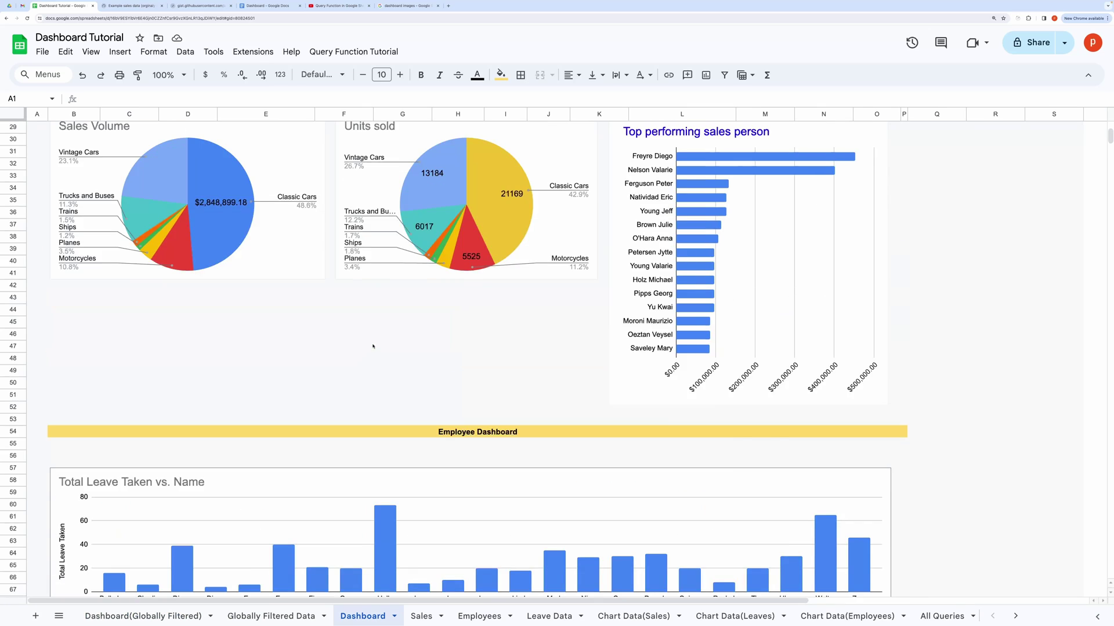
{"action": "scroll", "coordinate": [372, 346], "scroll_direction": "up", "scroll_amount": 8}
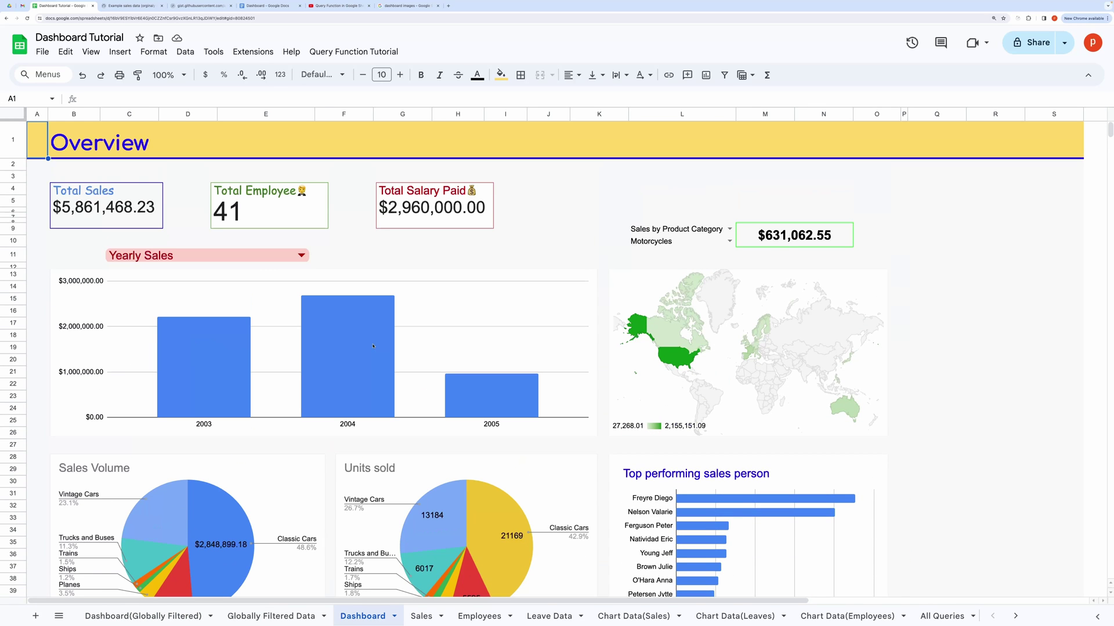